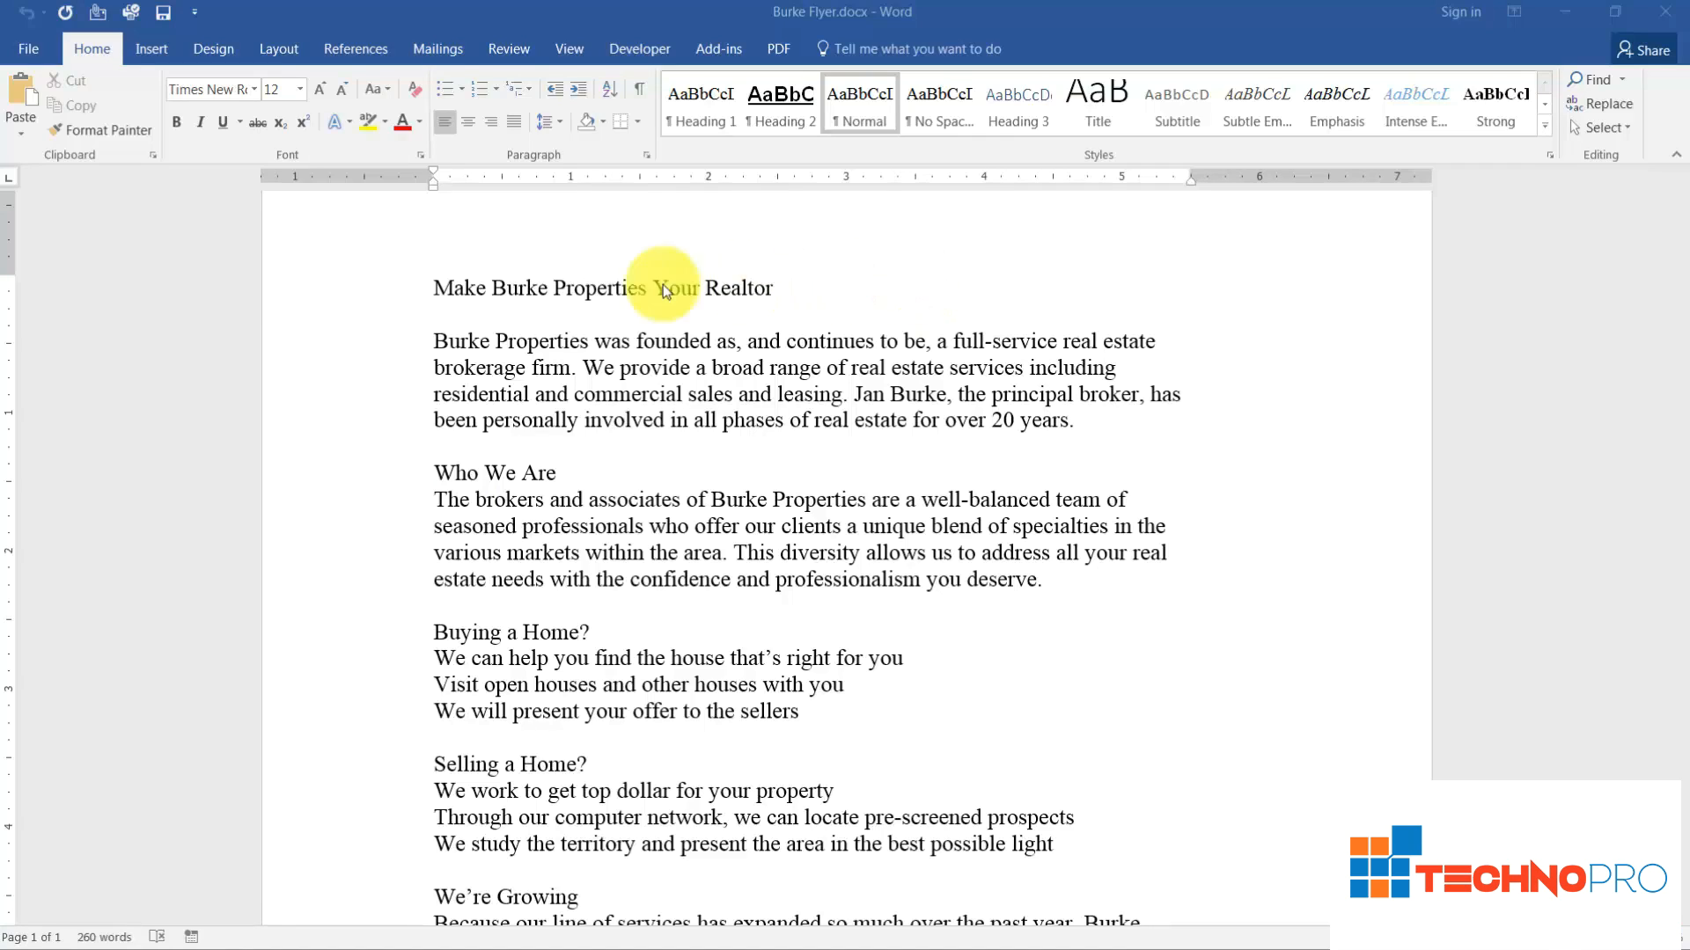
- Set the font of the title line "Make Burke Properties Your Realtor" to Algerian
click(401, 302)
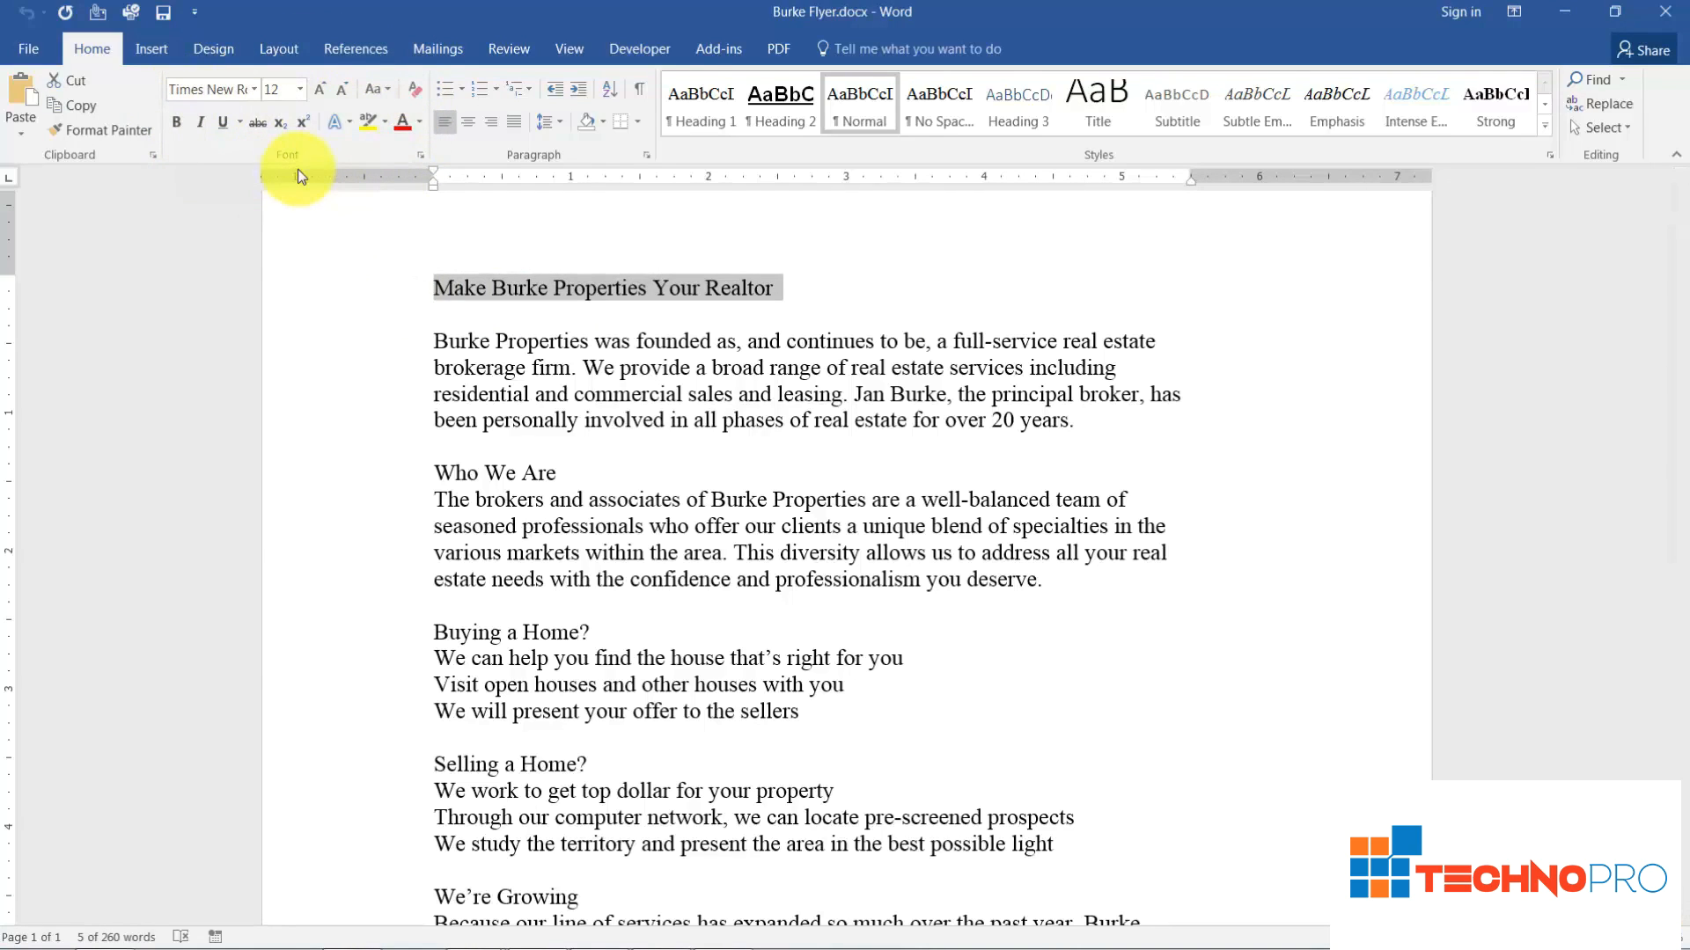
click(255, 91)
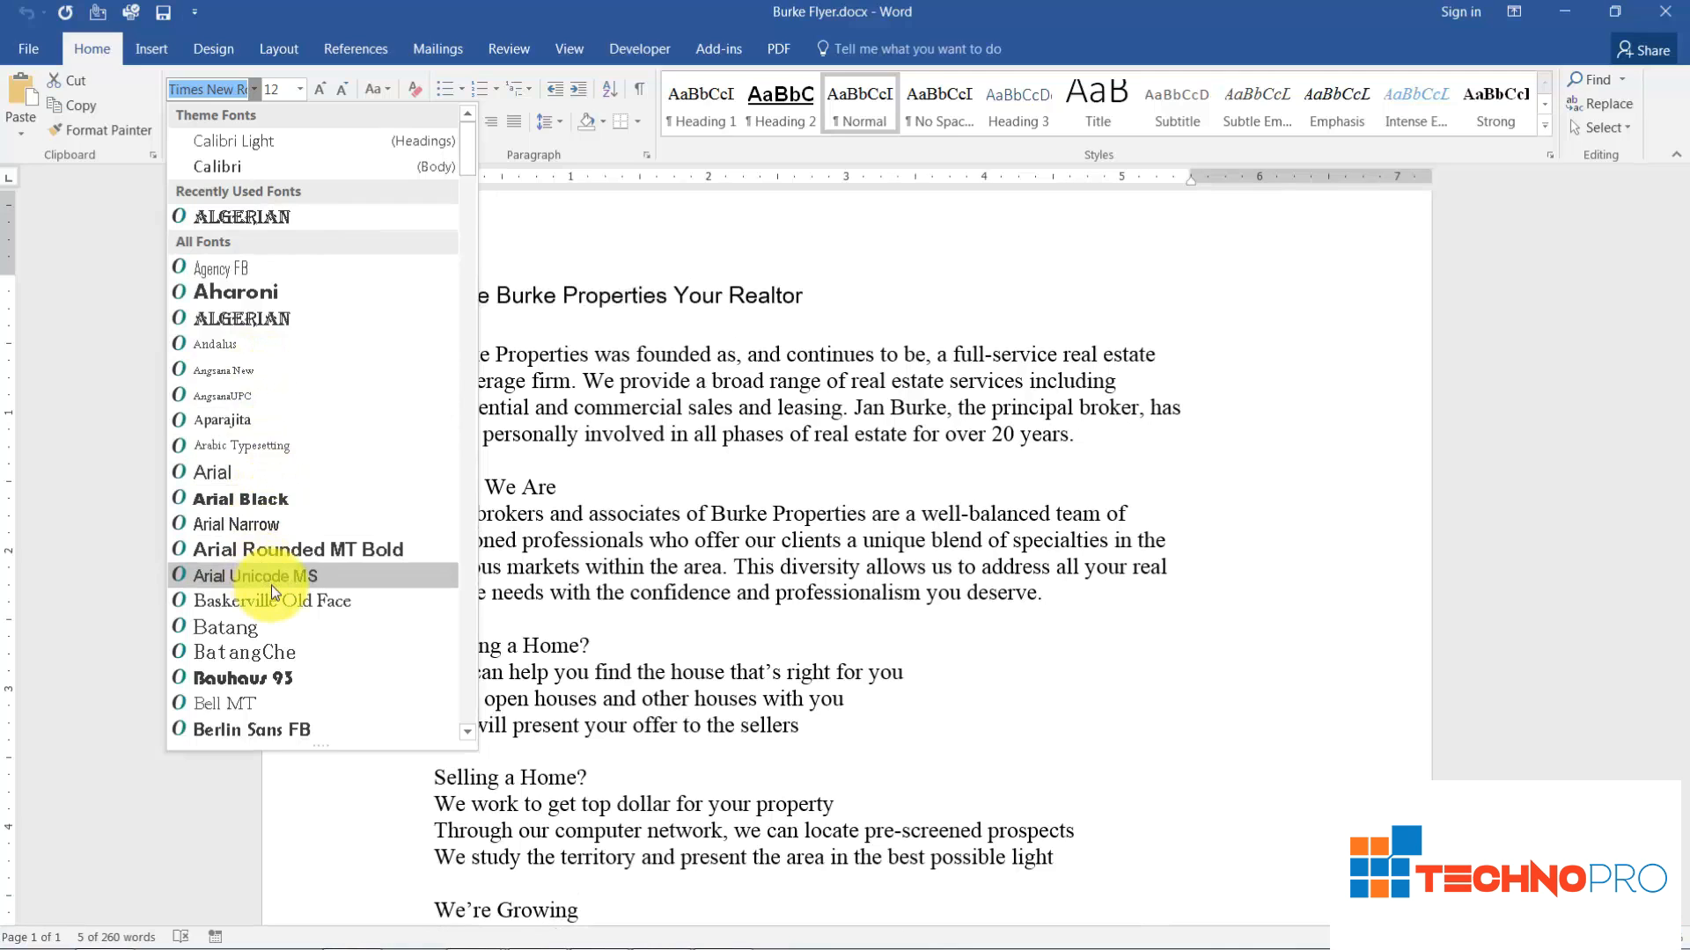
scroll(272, 584, down, 3)
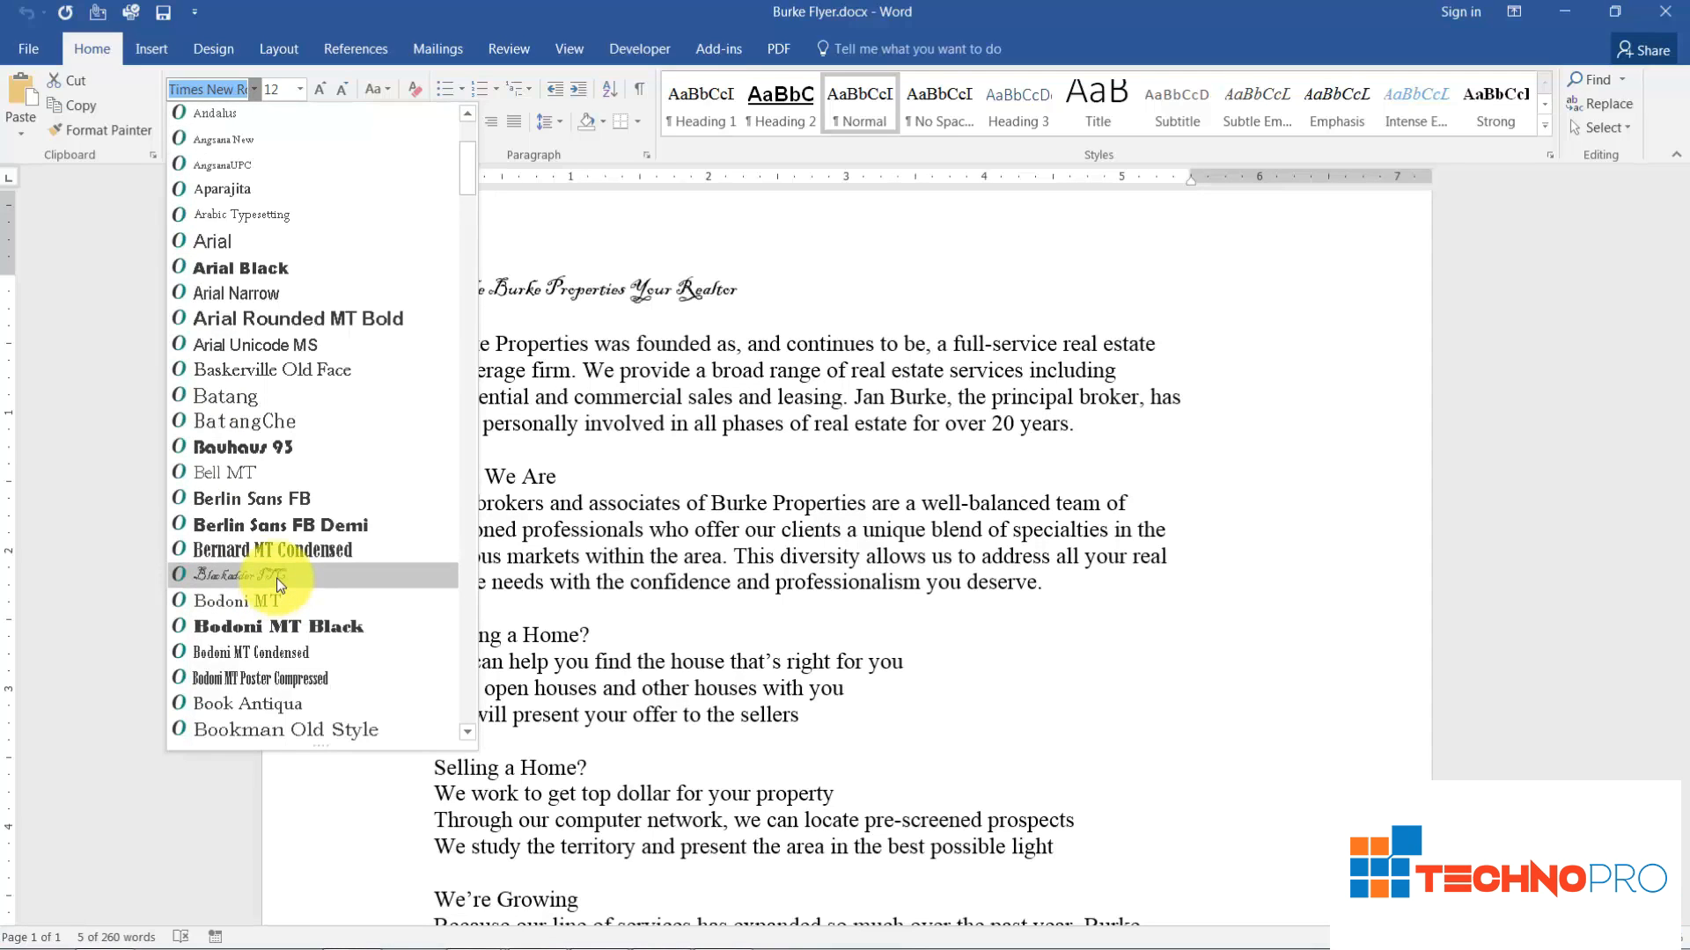
scroll(276, 578, down, 6)
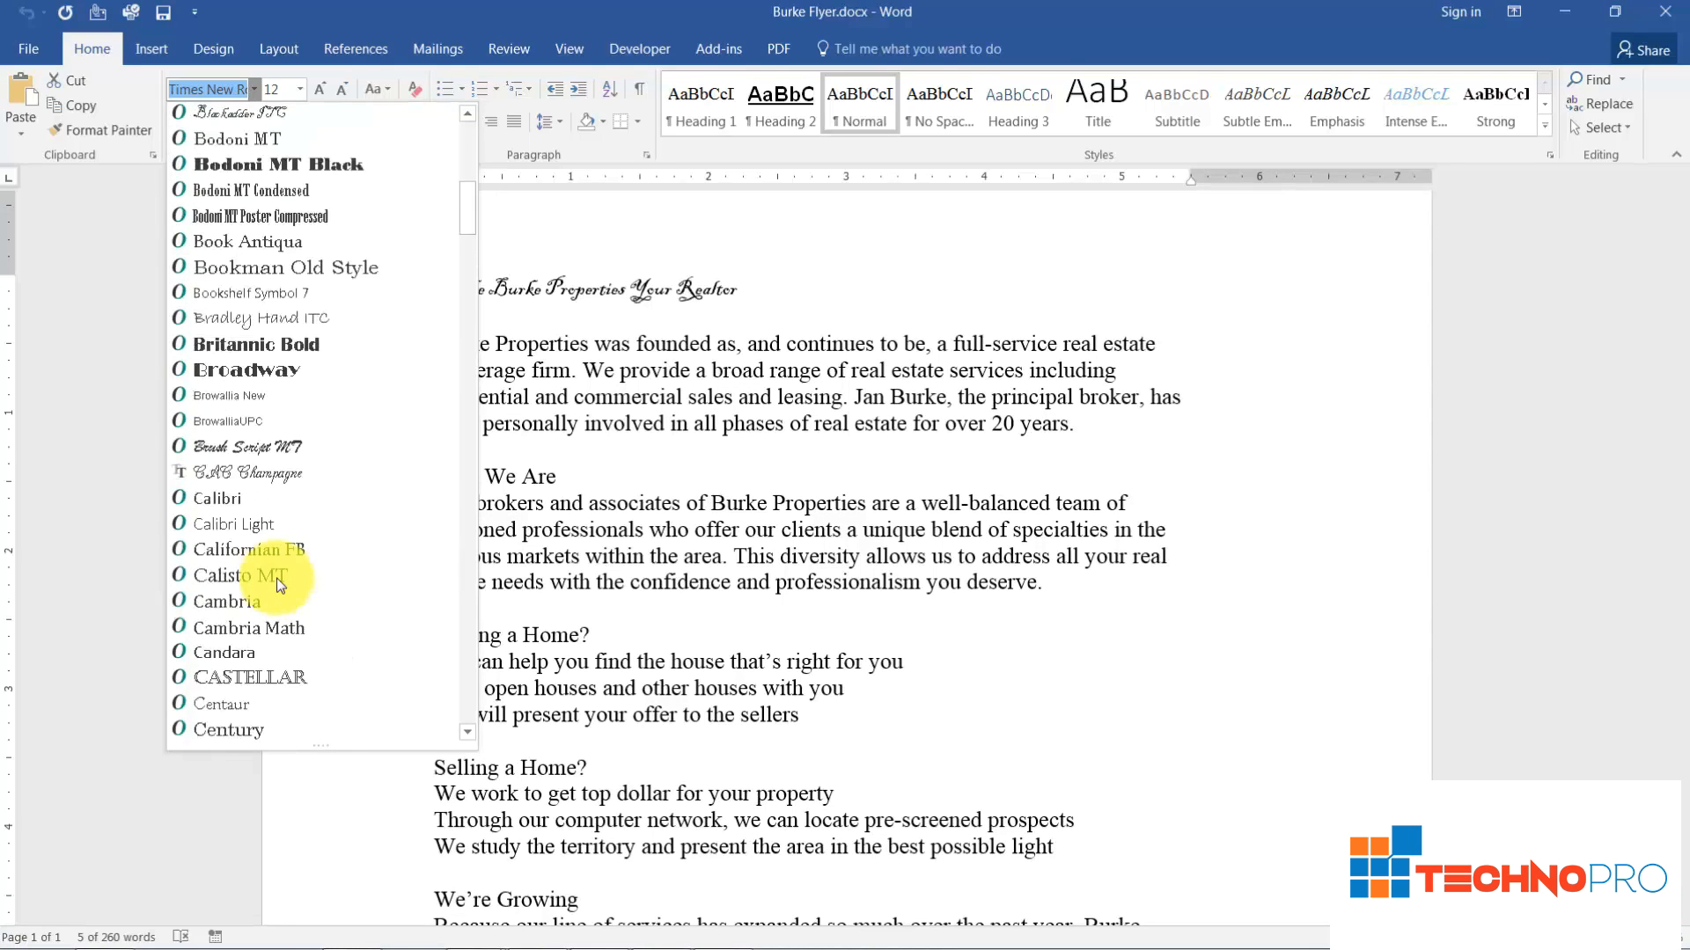
scroll(278, 585, down, 8)
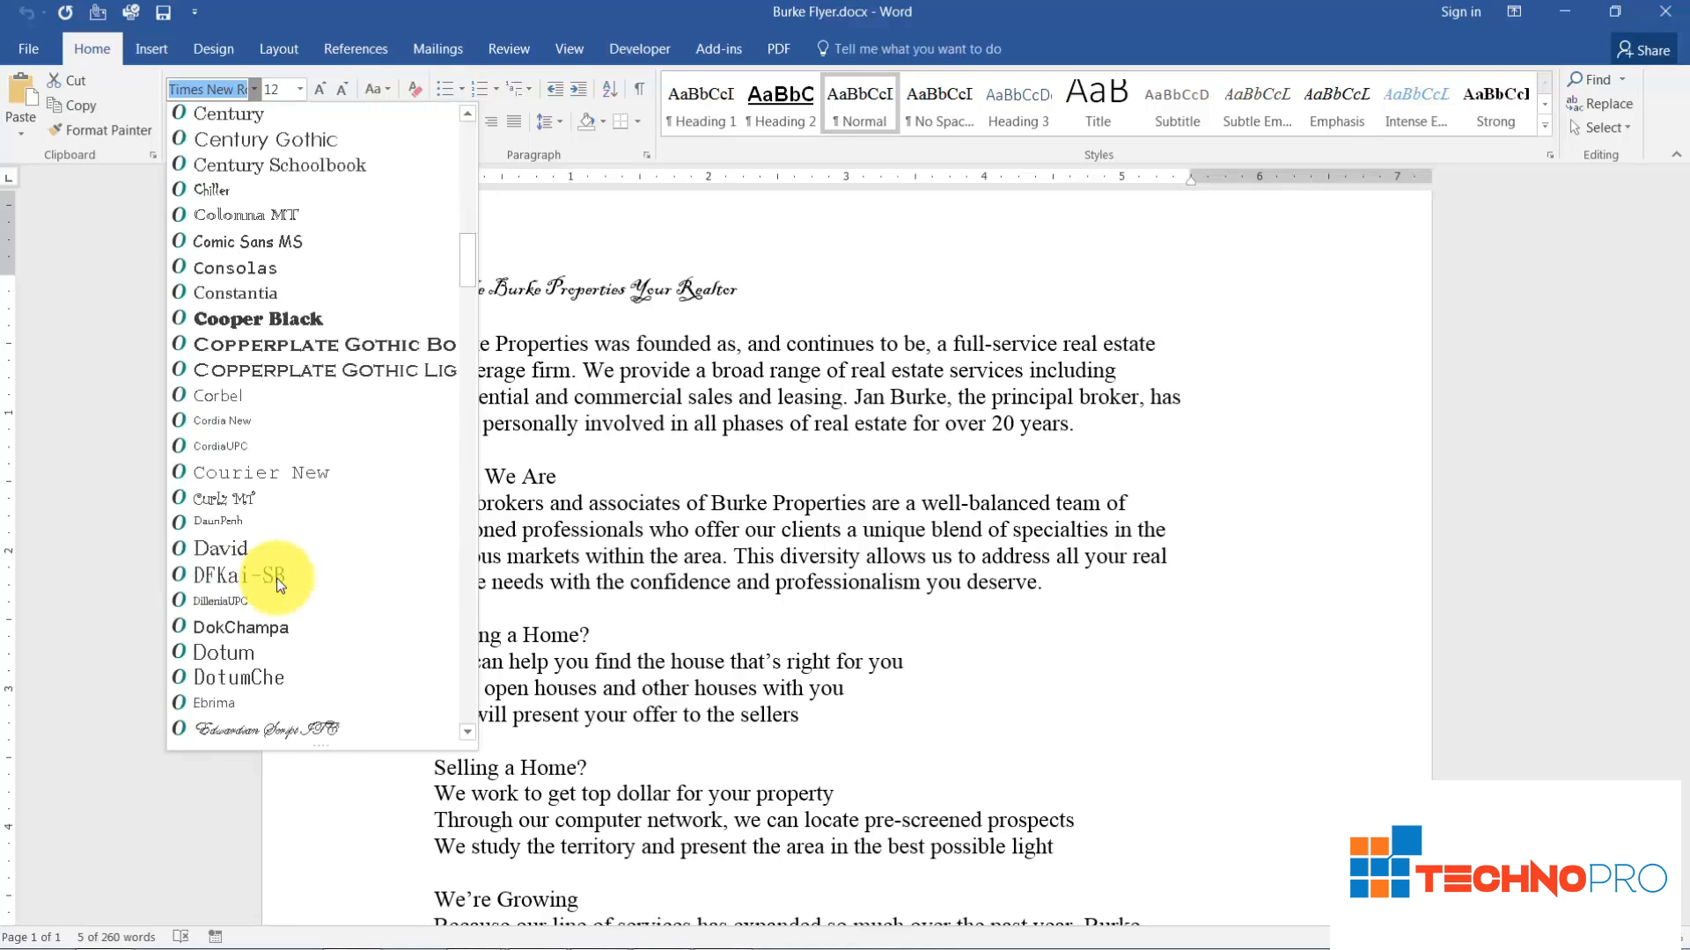
scroll(280, 584, down, 3)
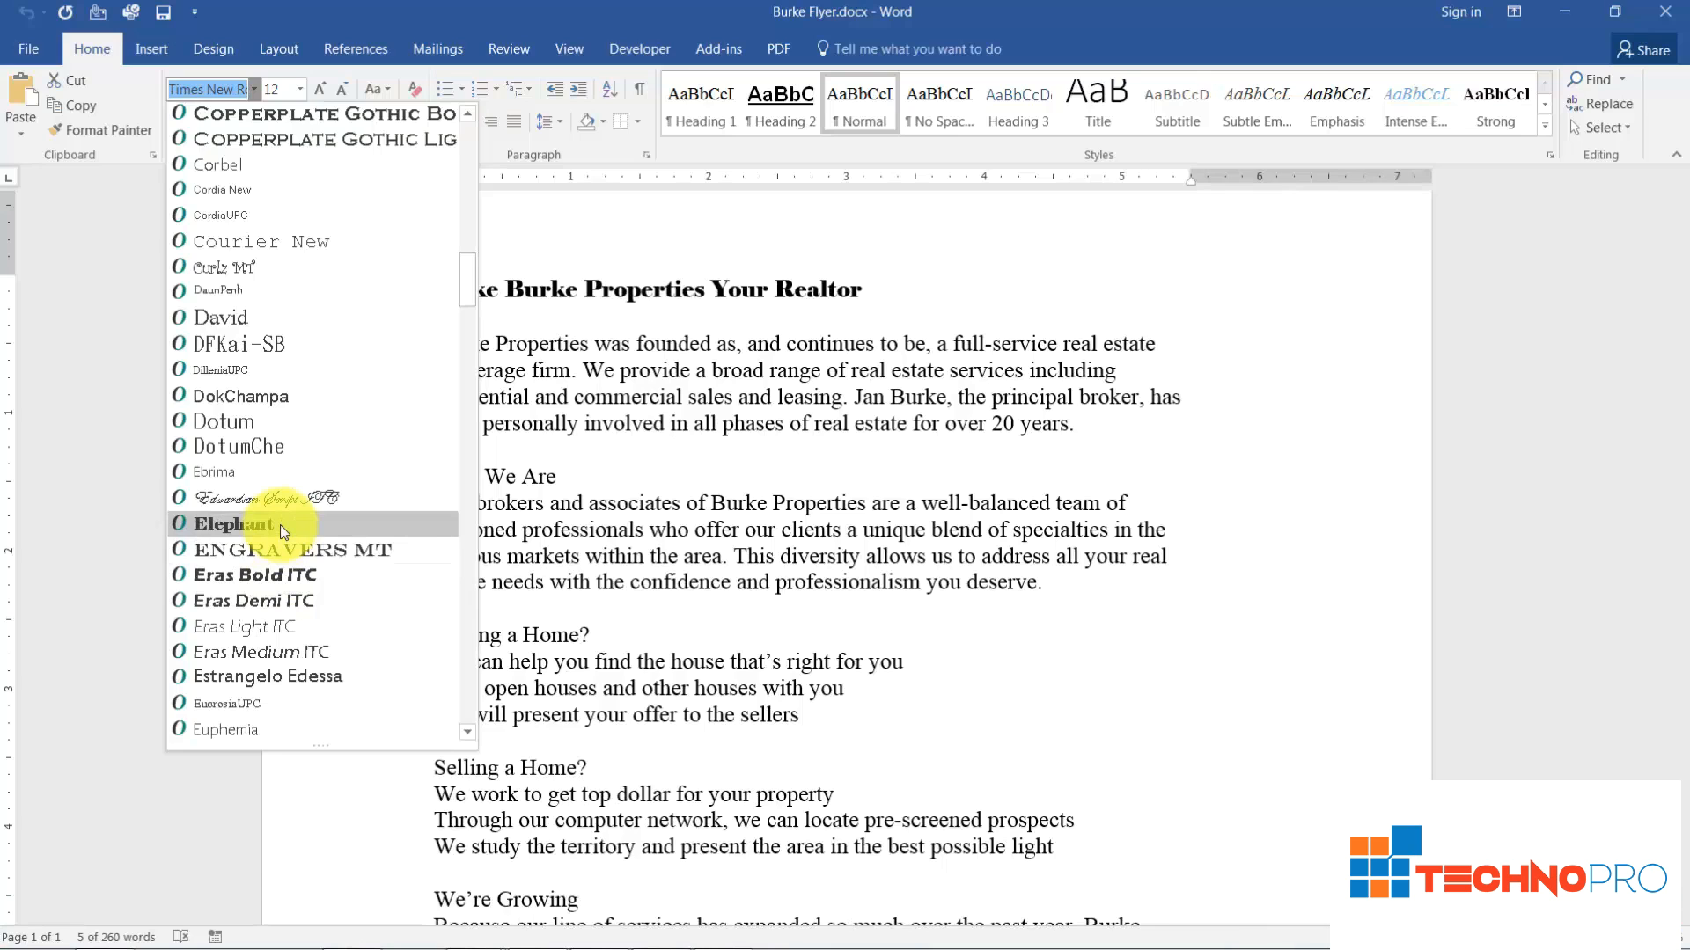
scroll(280, 525, down, 7)
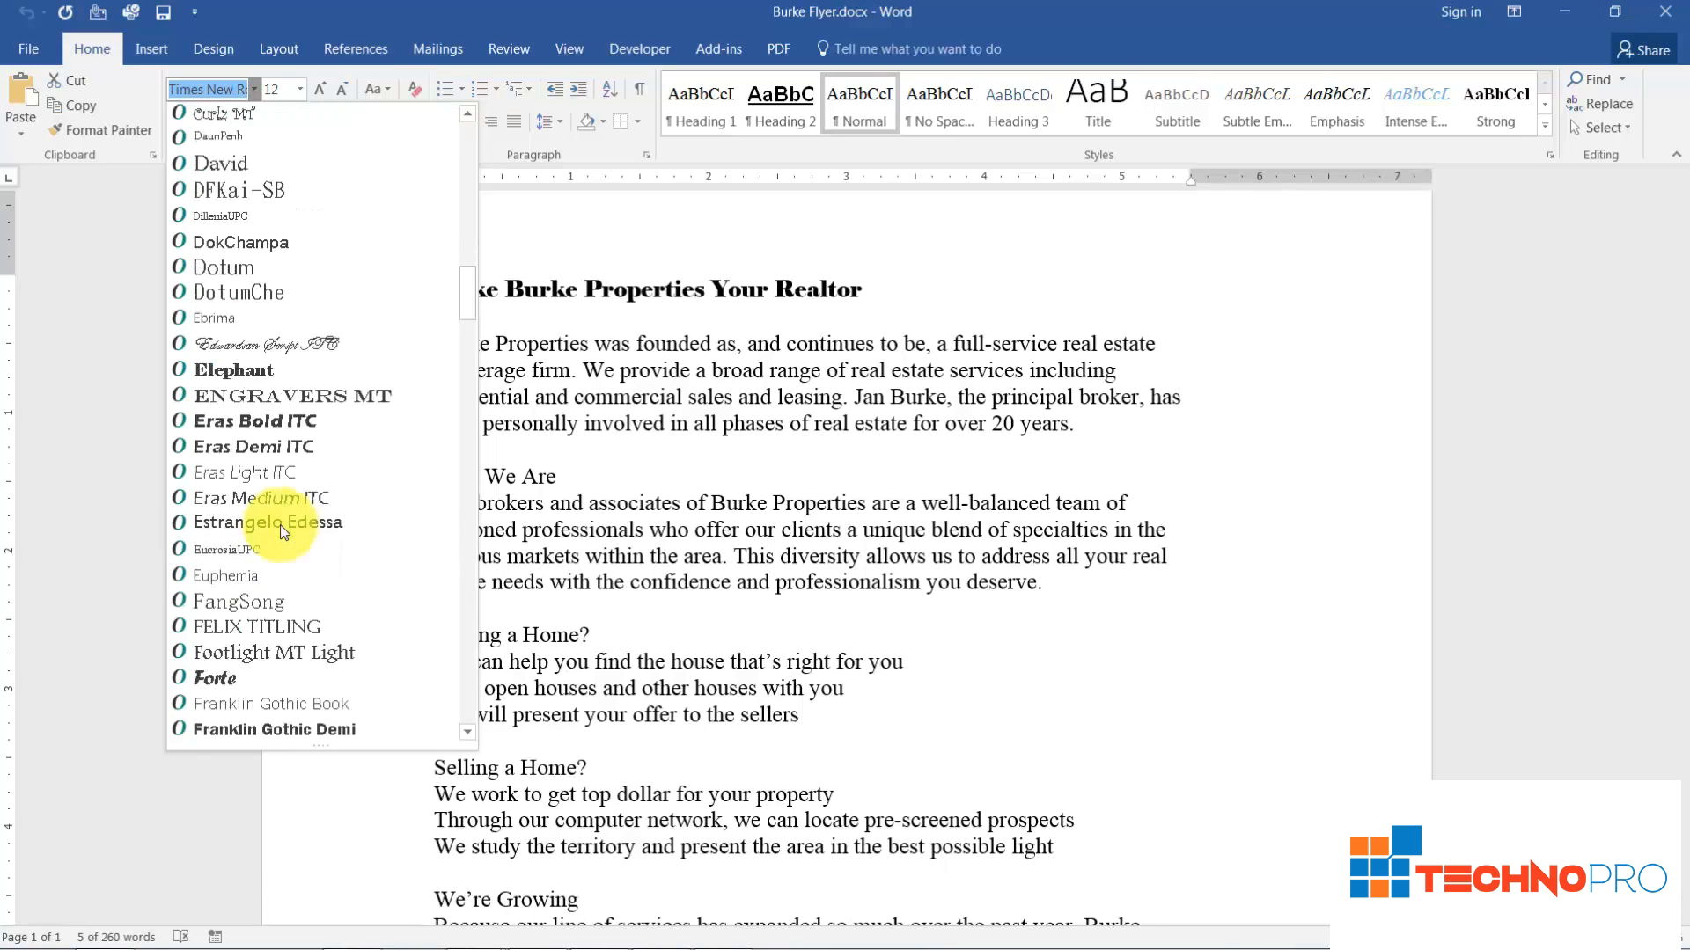
scroll(280, 528, up, 20)
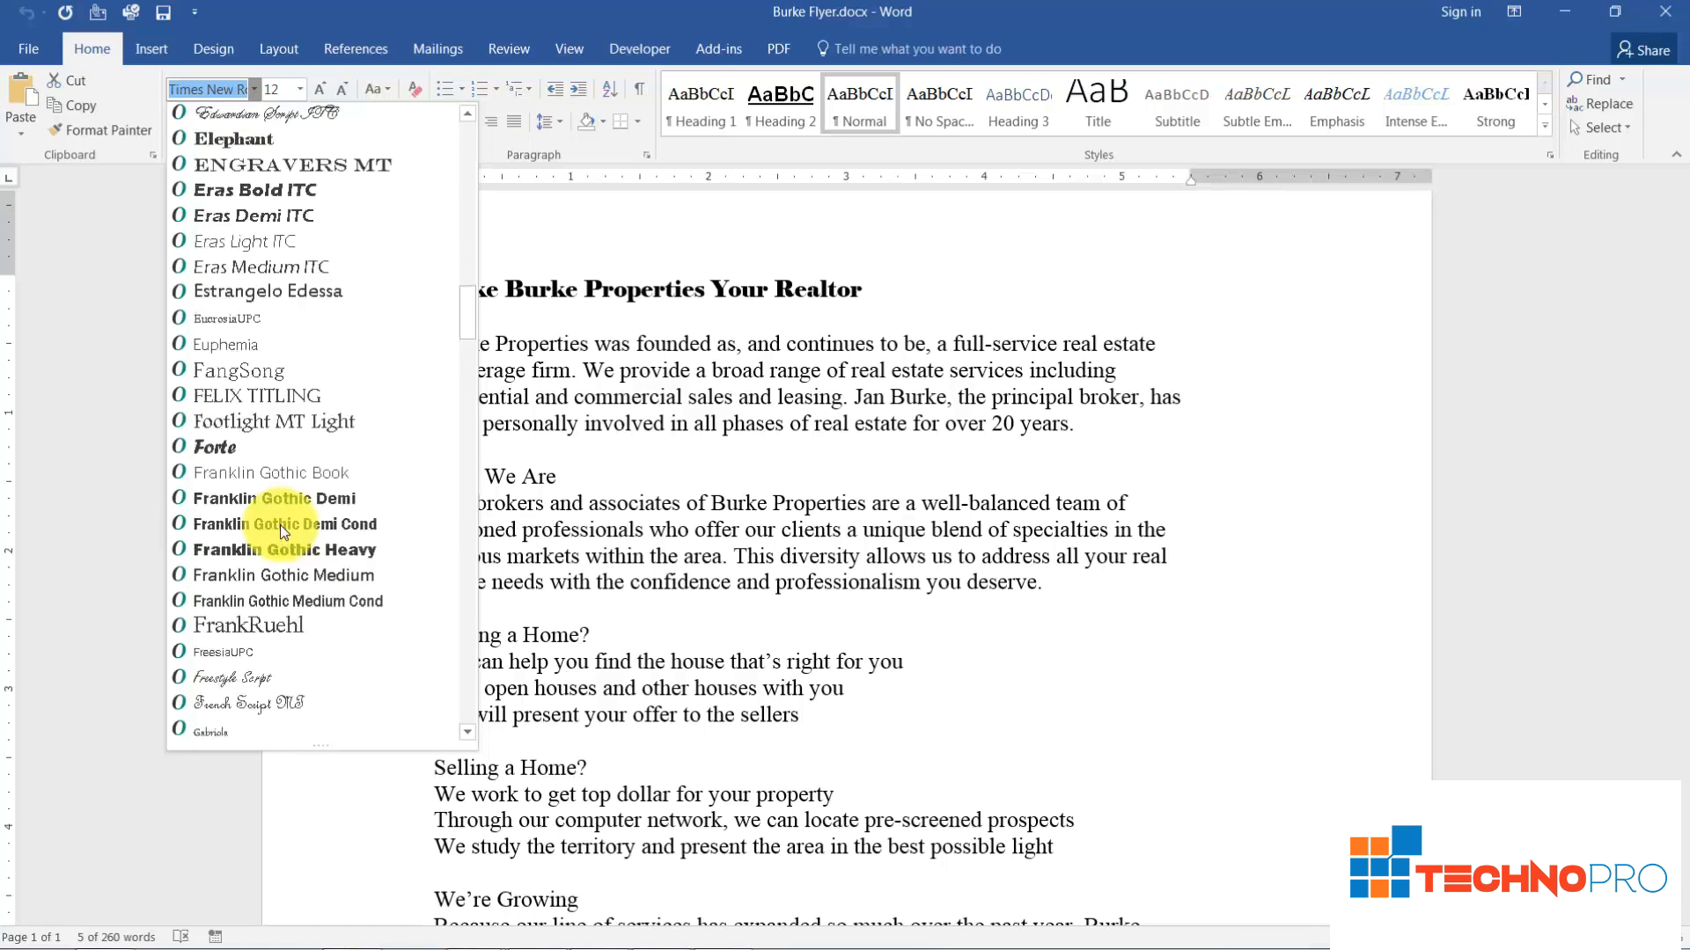
scroll(291, 526, up, 3)
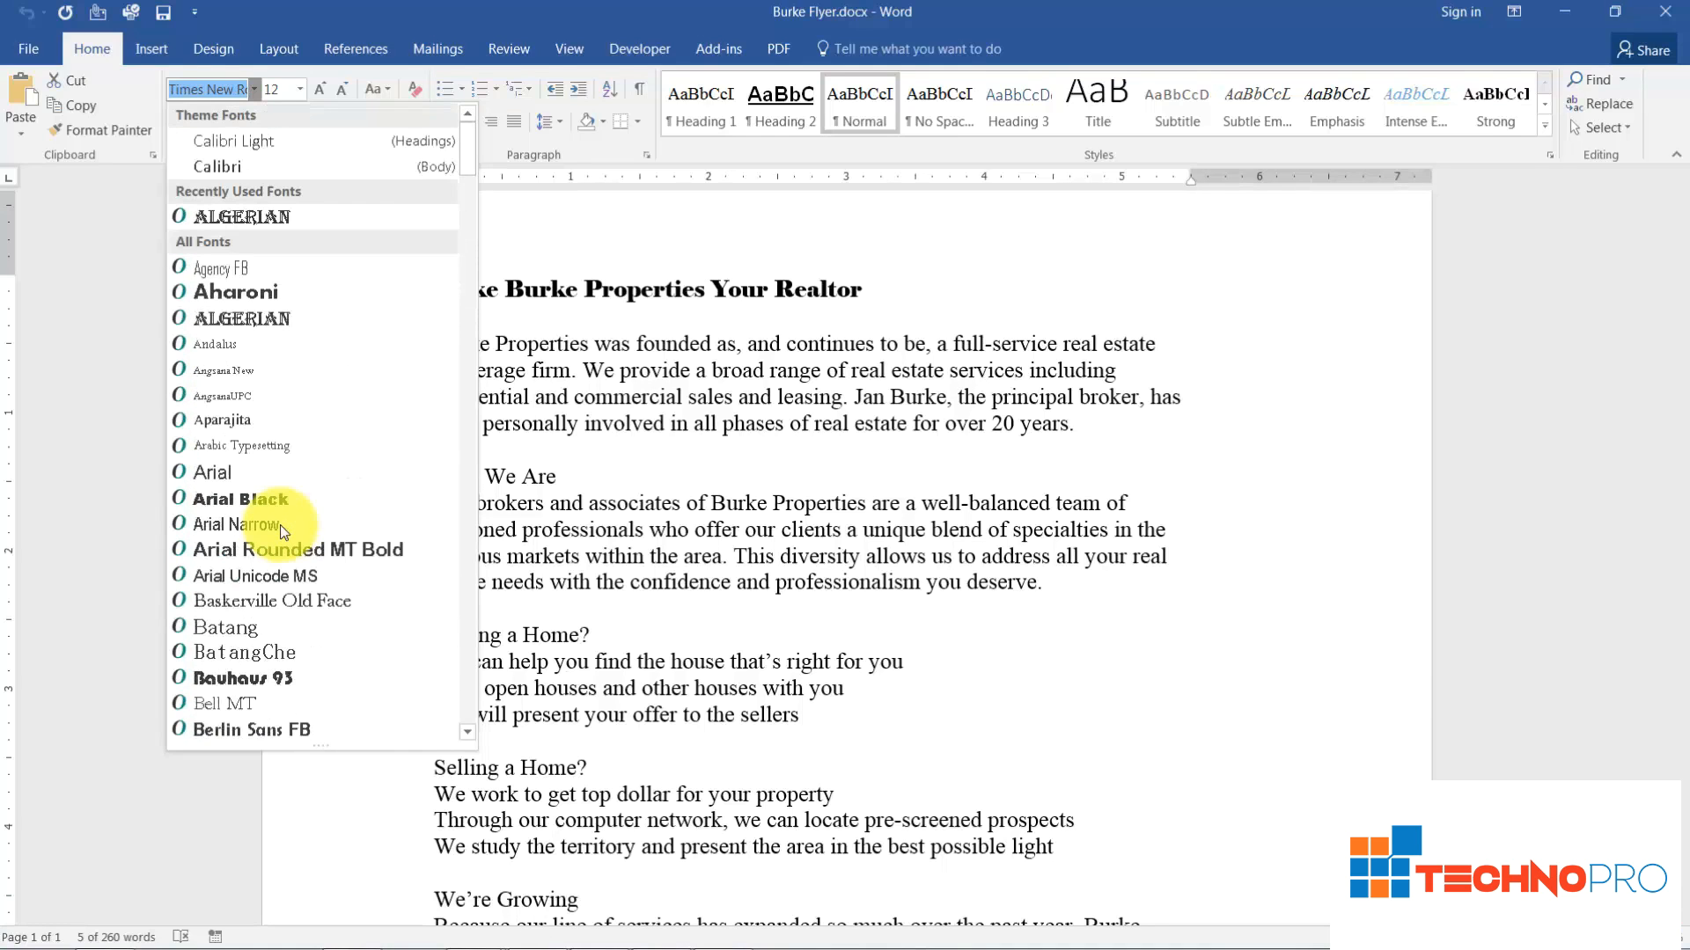
click(318, 227)
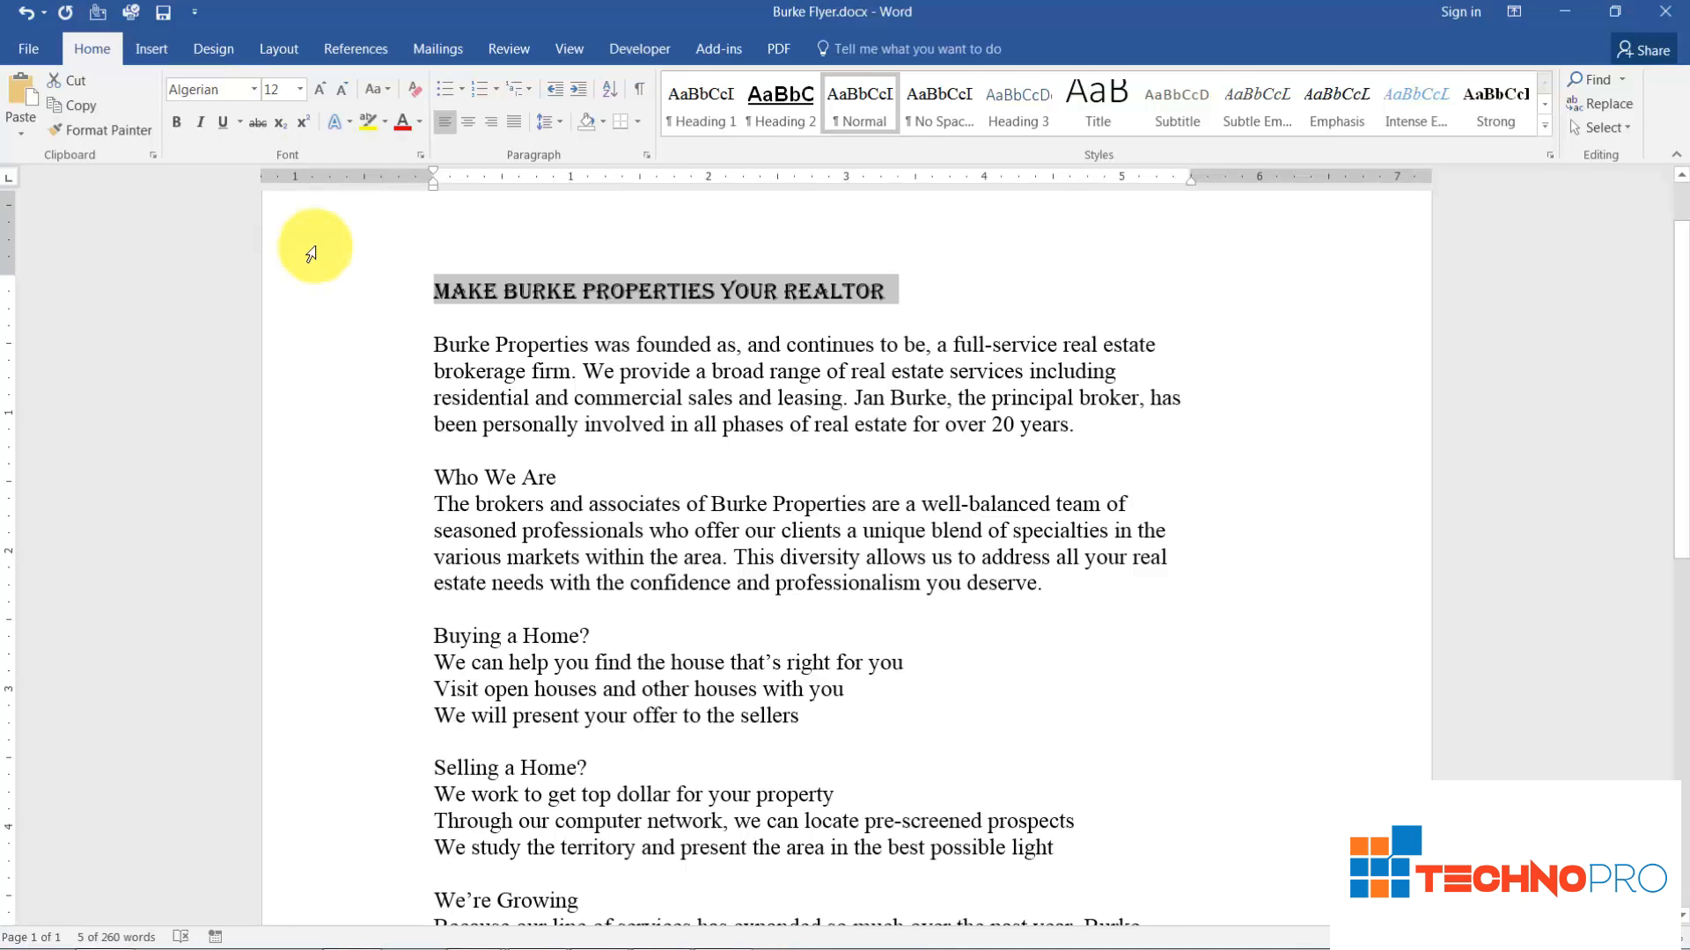
- Try font sizes of 200 and 15.5 on the title line
click(298, 90)
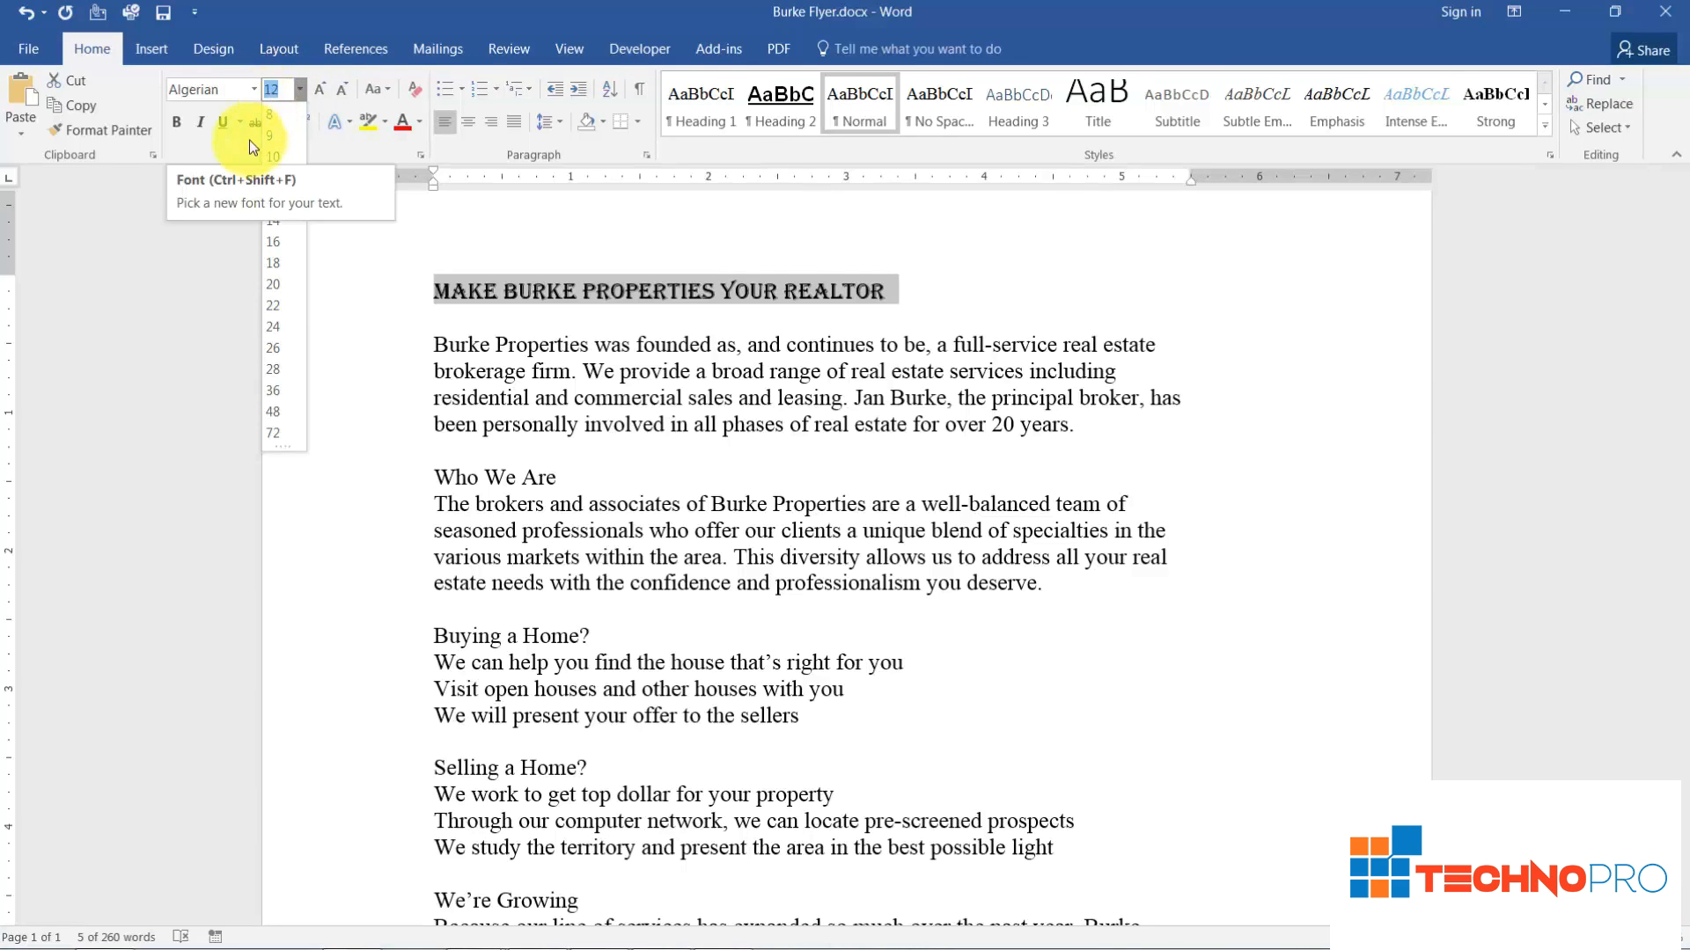
text(200)
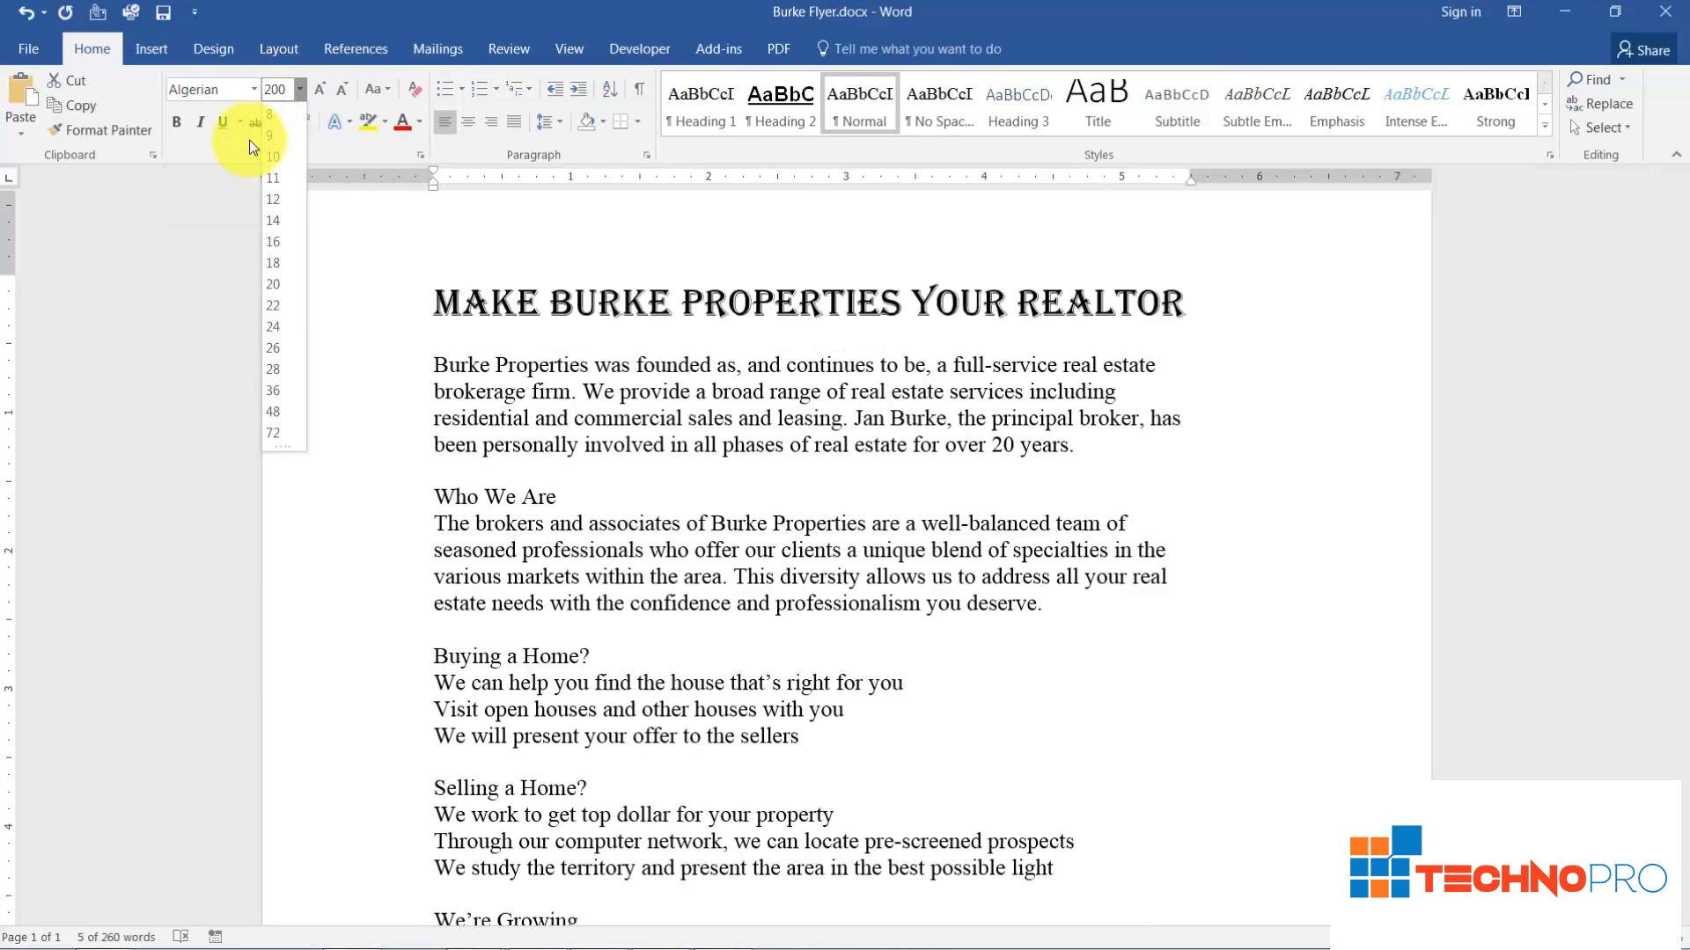
key(Return)
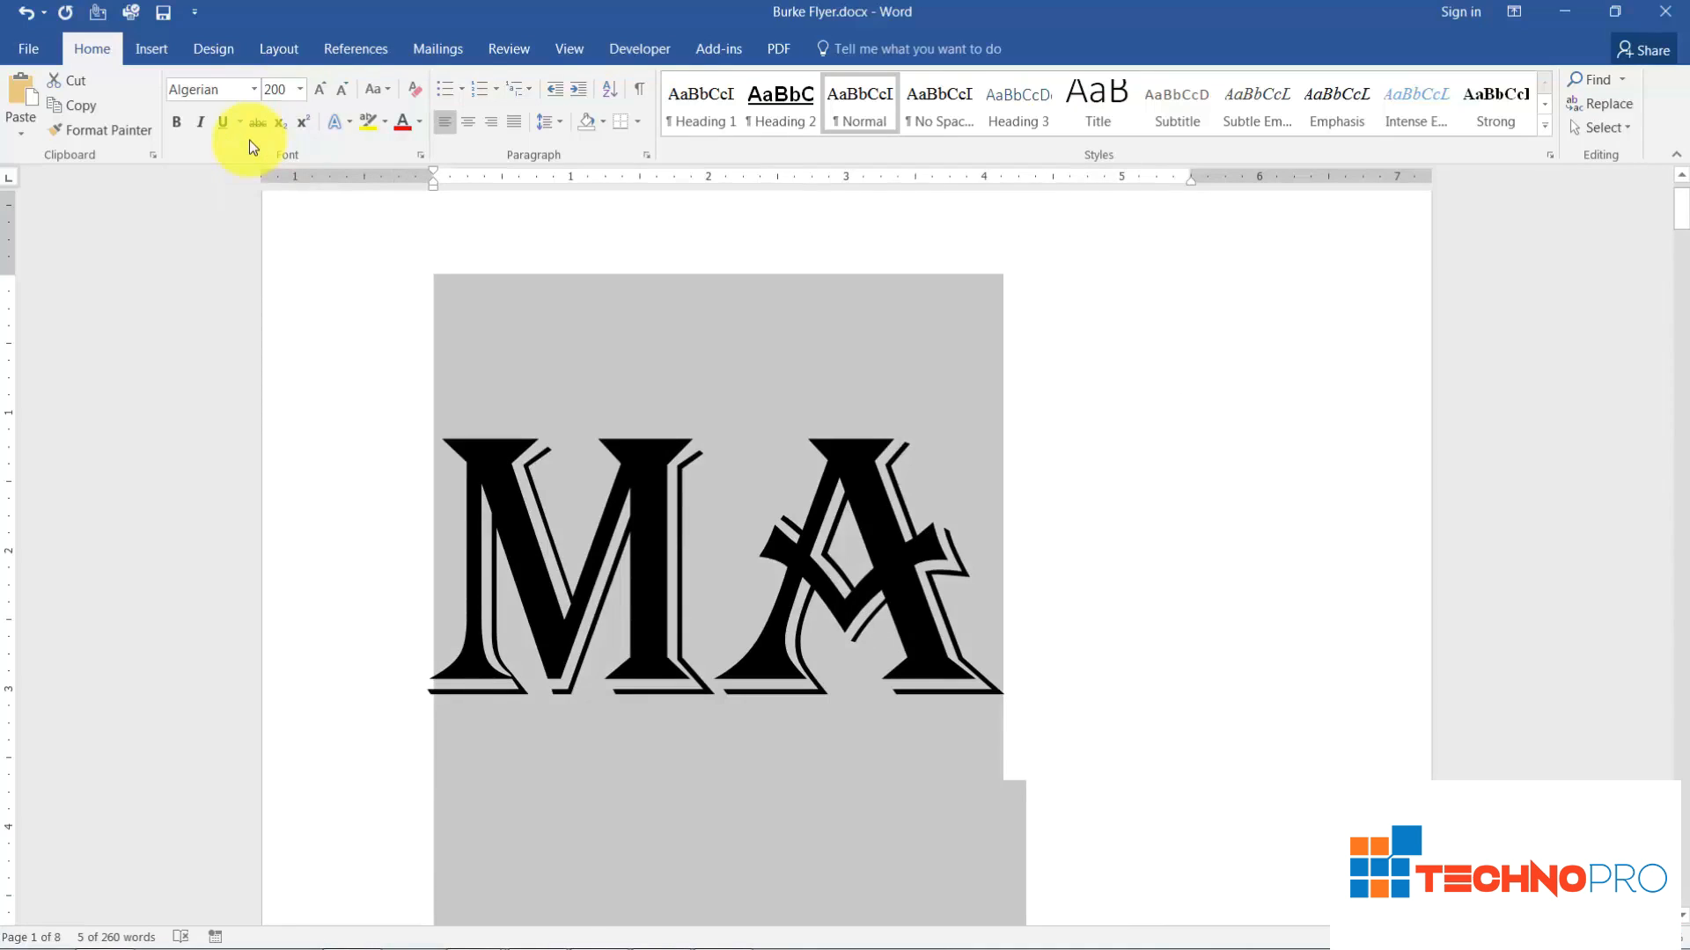
click(283, 84)
text(15.5)
key(Return)
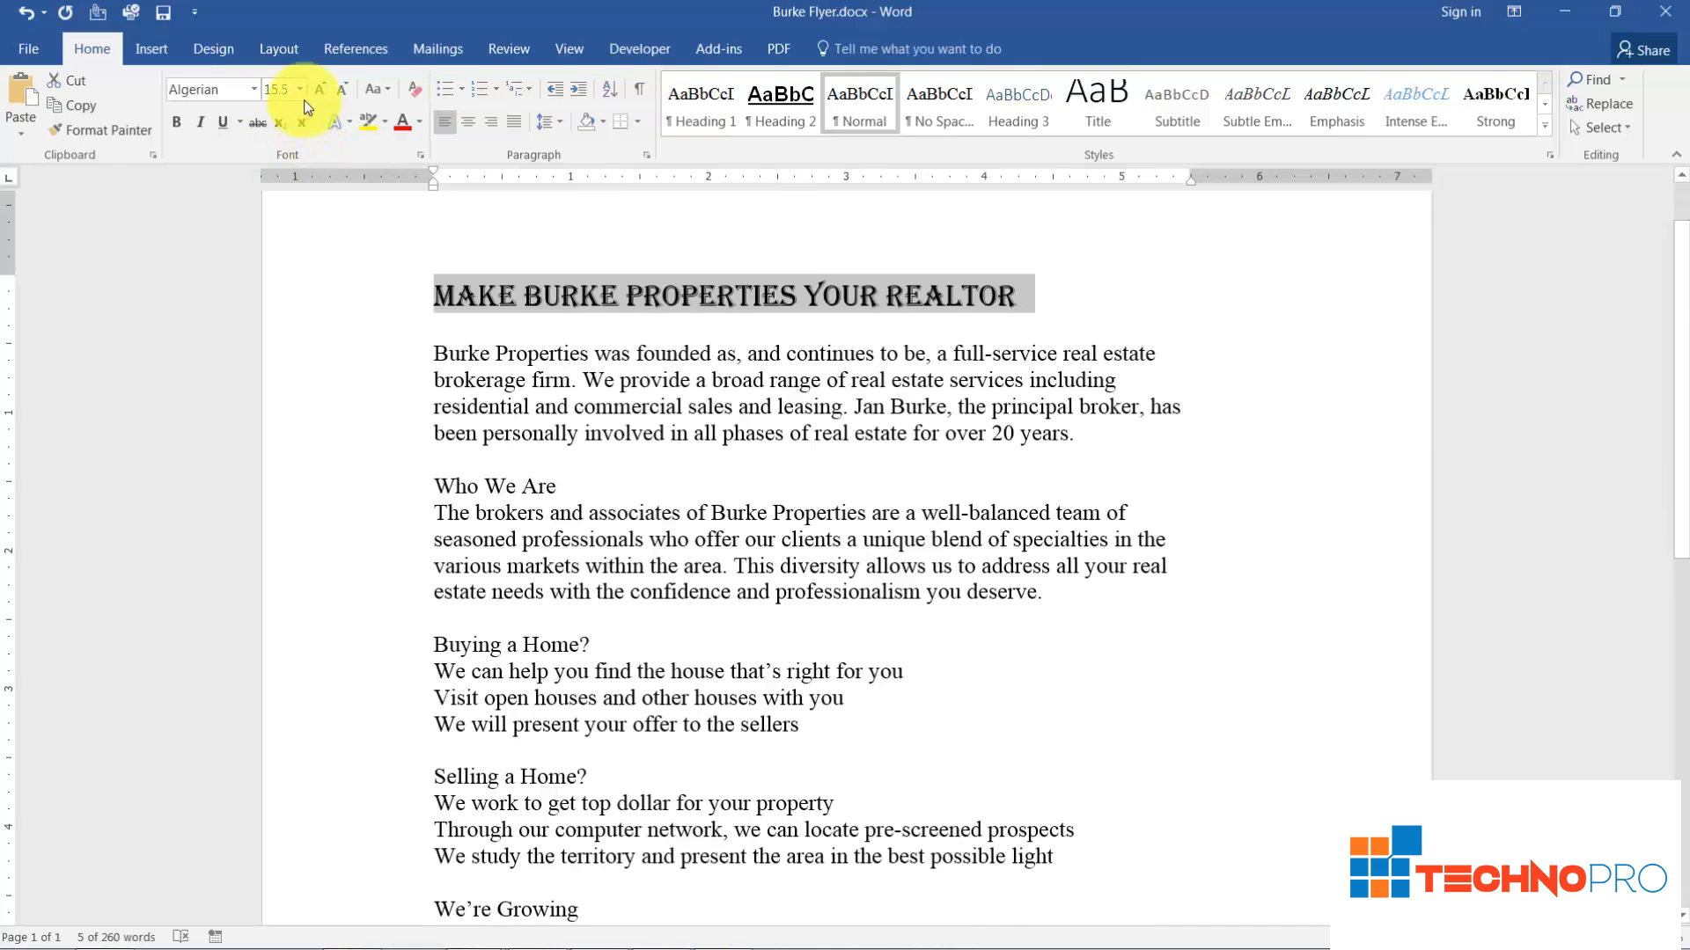
- Try font size 24 on the title line and reduce it to 10
click(299, 89)
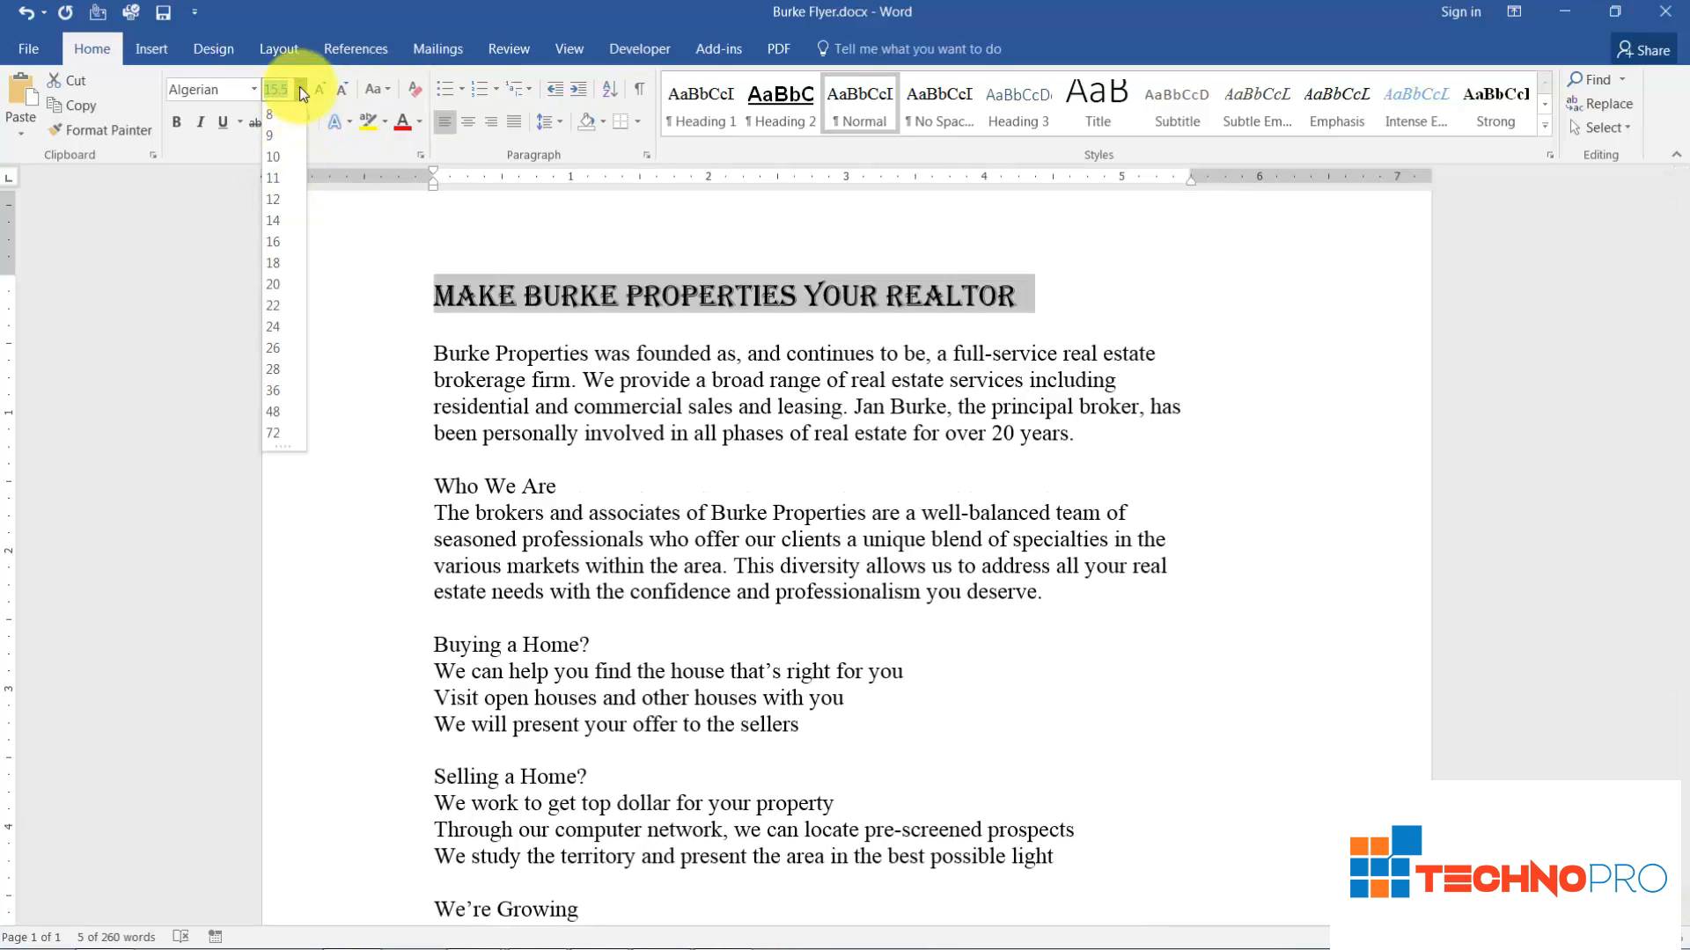
click(274, 328)
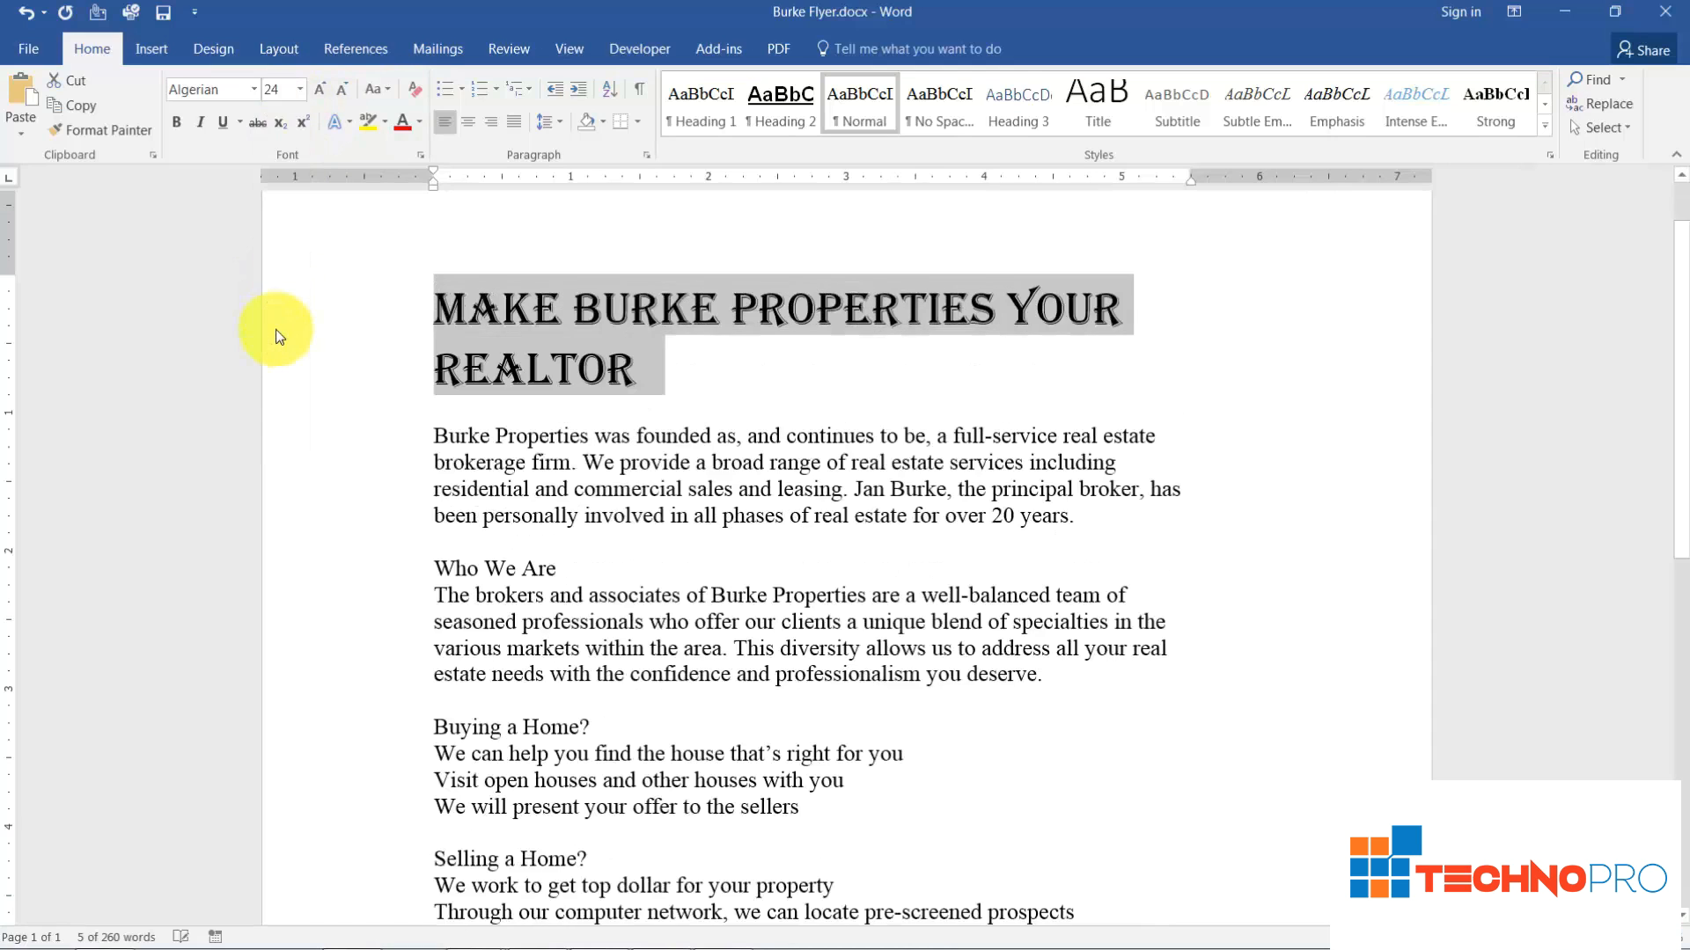
click(299, 89)
click(279, 159)
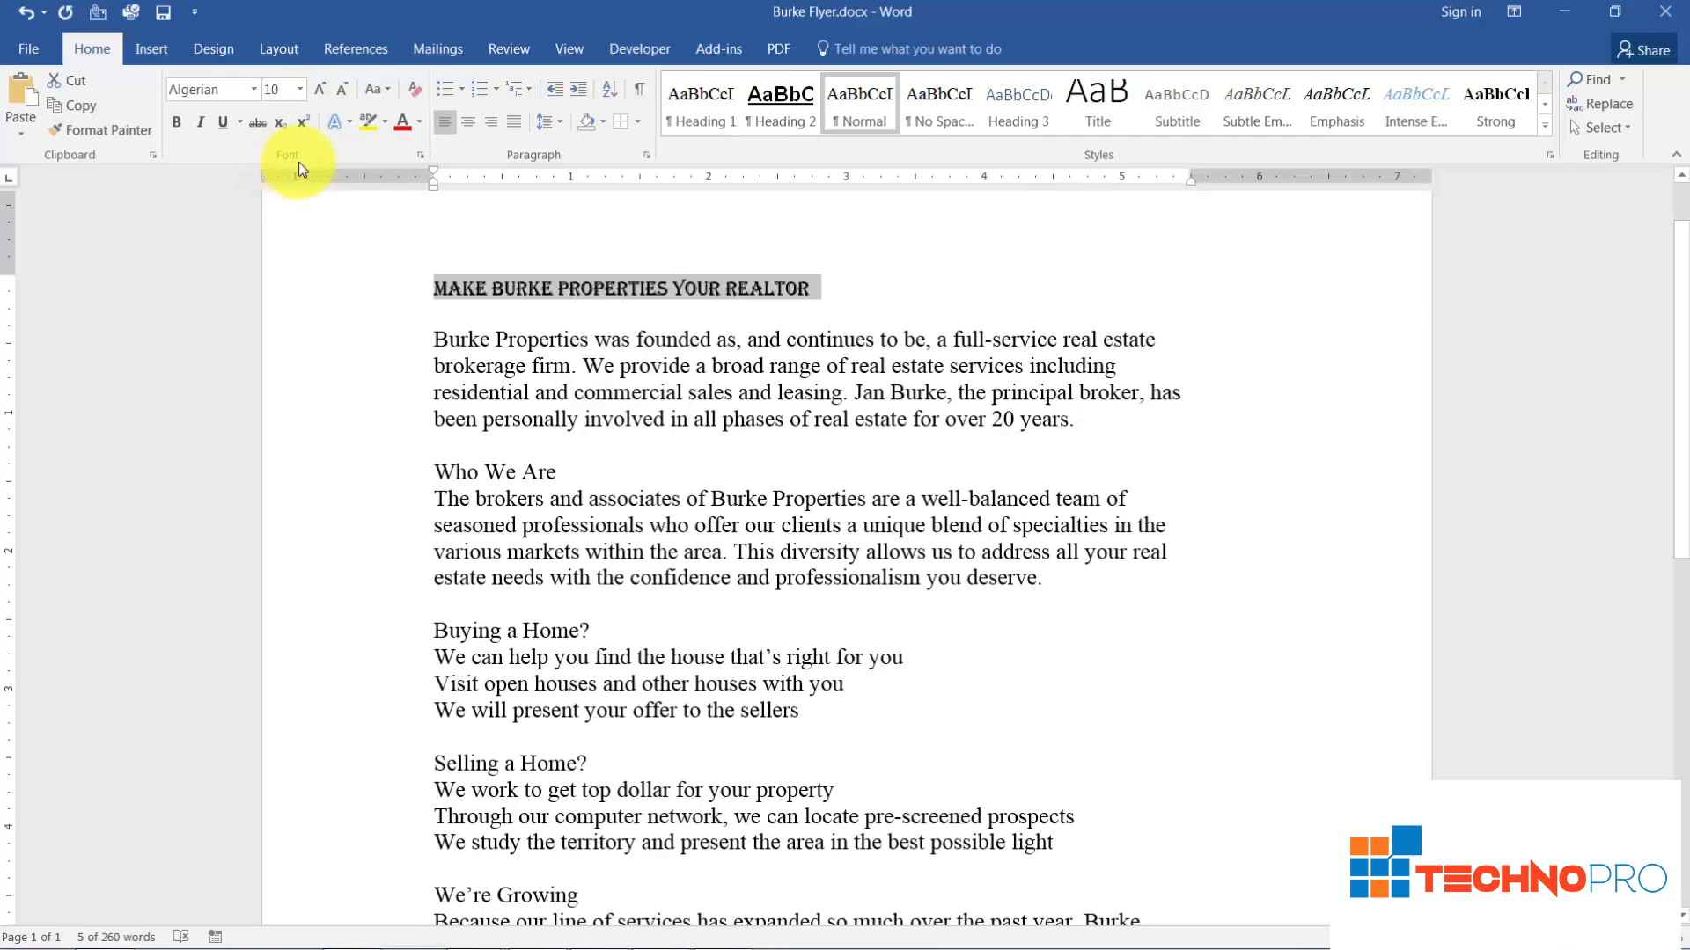
- Grow and shrink the title's font size in increments, ending at 16
click(321, 95)
click(321, 95)
click(321, 95)
click(321, 95)
click(321, 96)
click(321, 95)
click(322, 95)
click(342, 95)
click(343, 95)
click(342, 95)
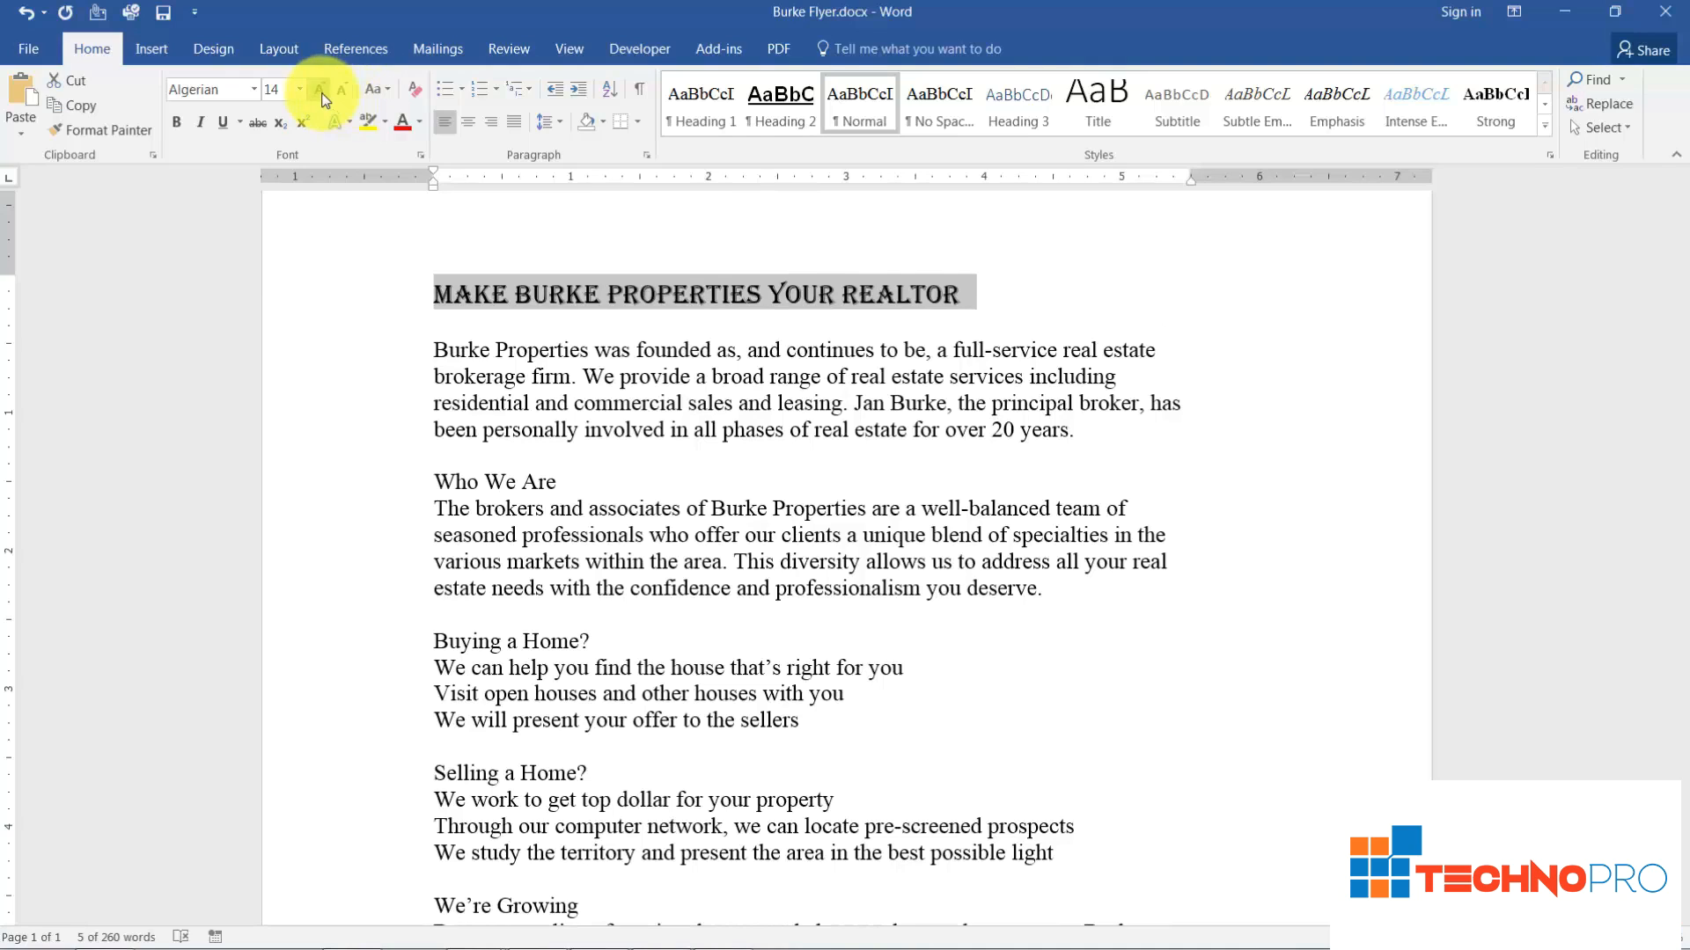
click(322, 95)
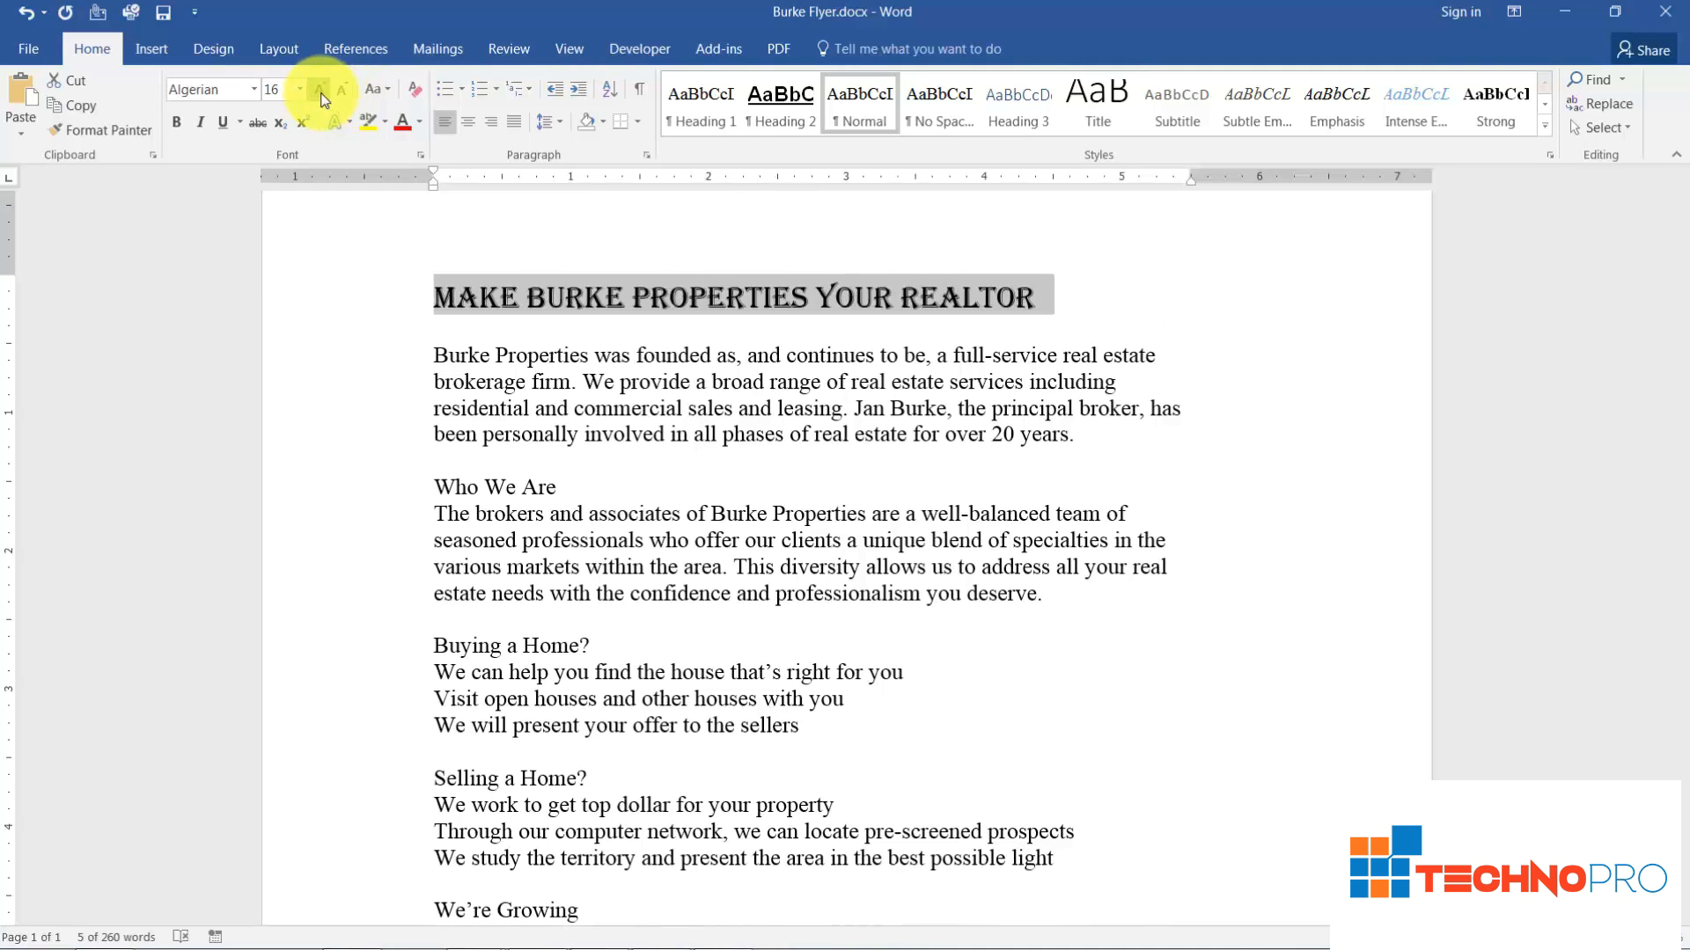
click(389, 91)
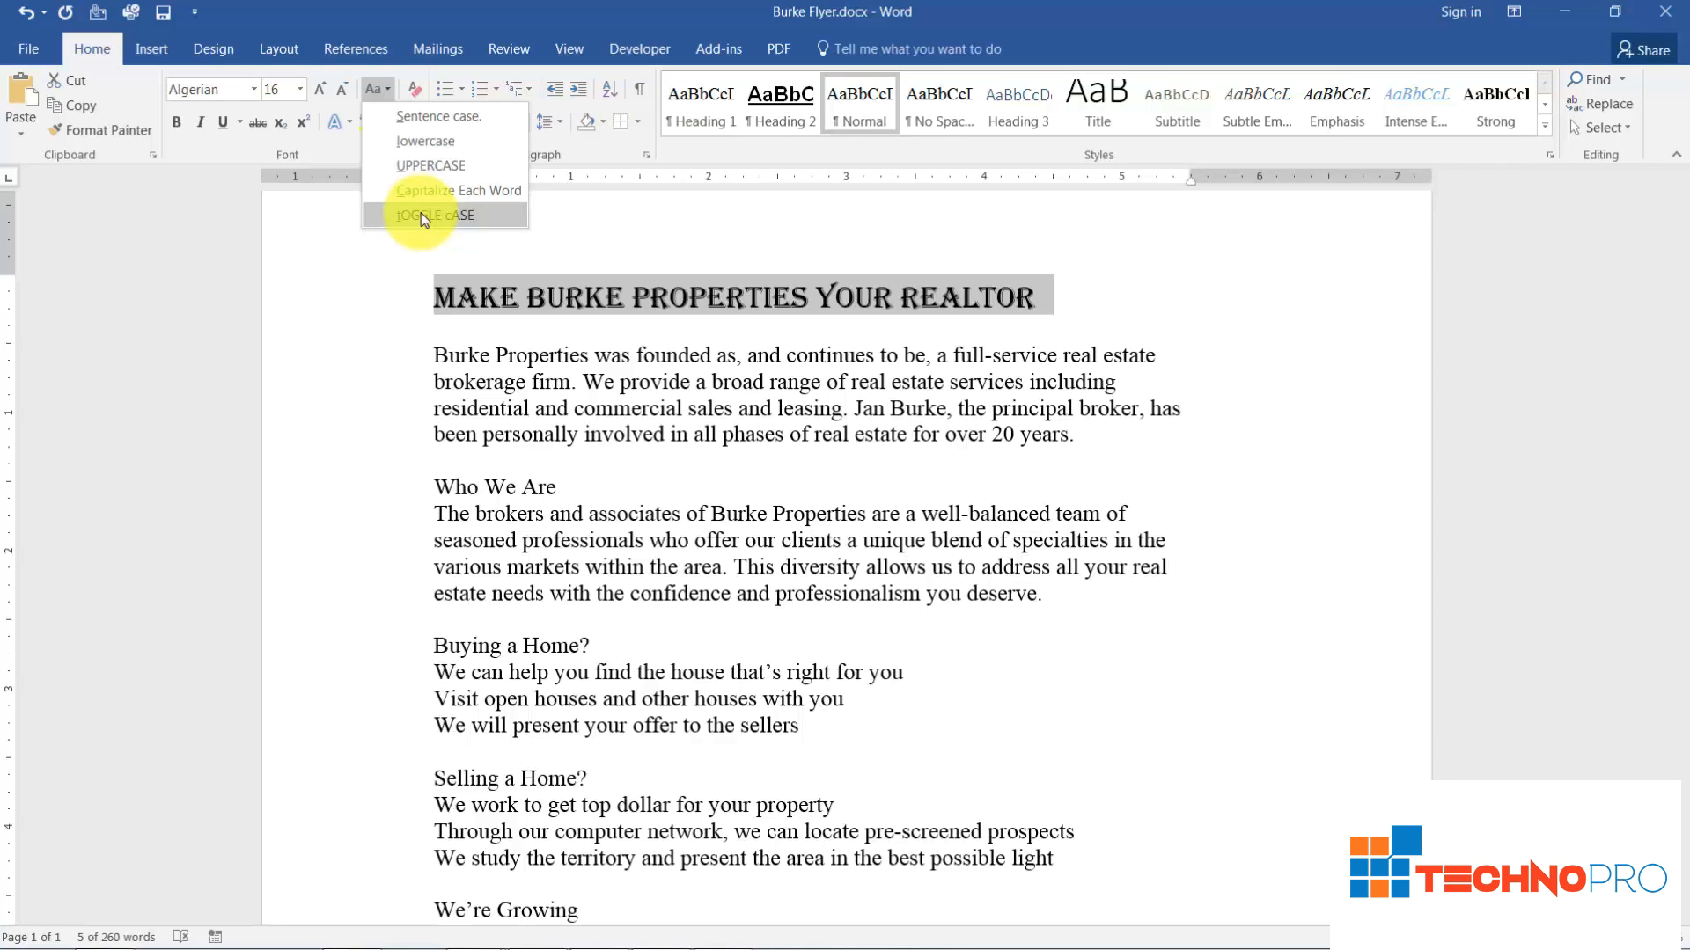
click(341, 148)
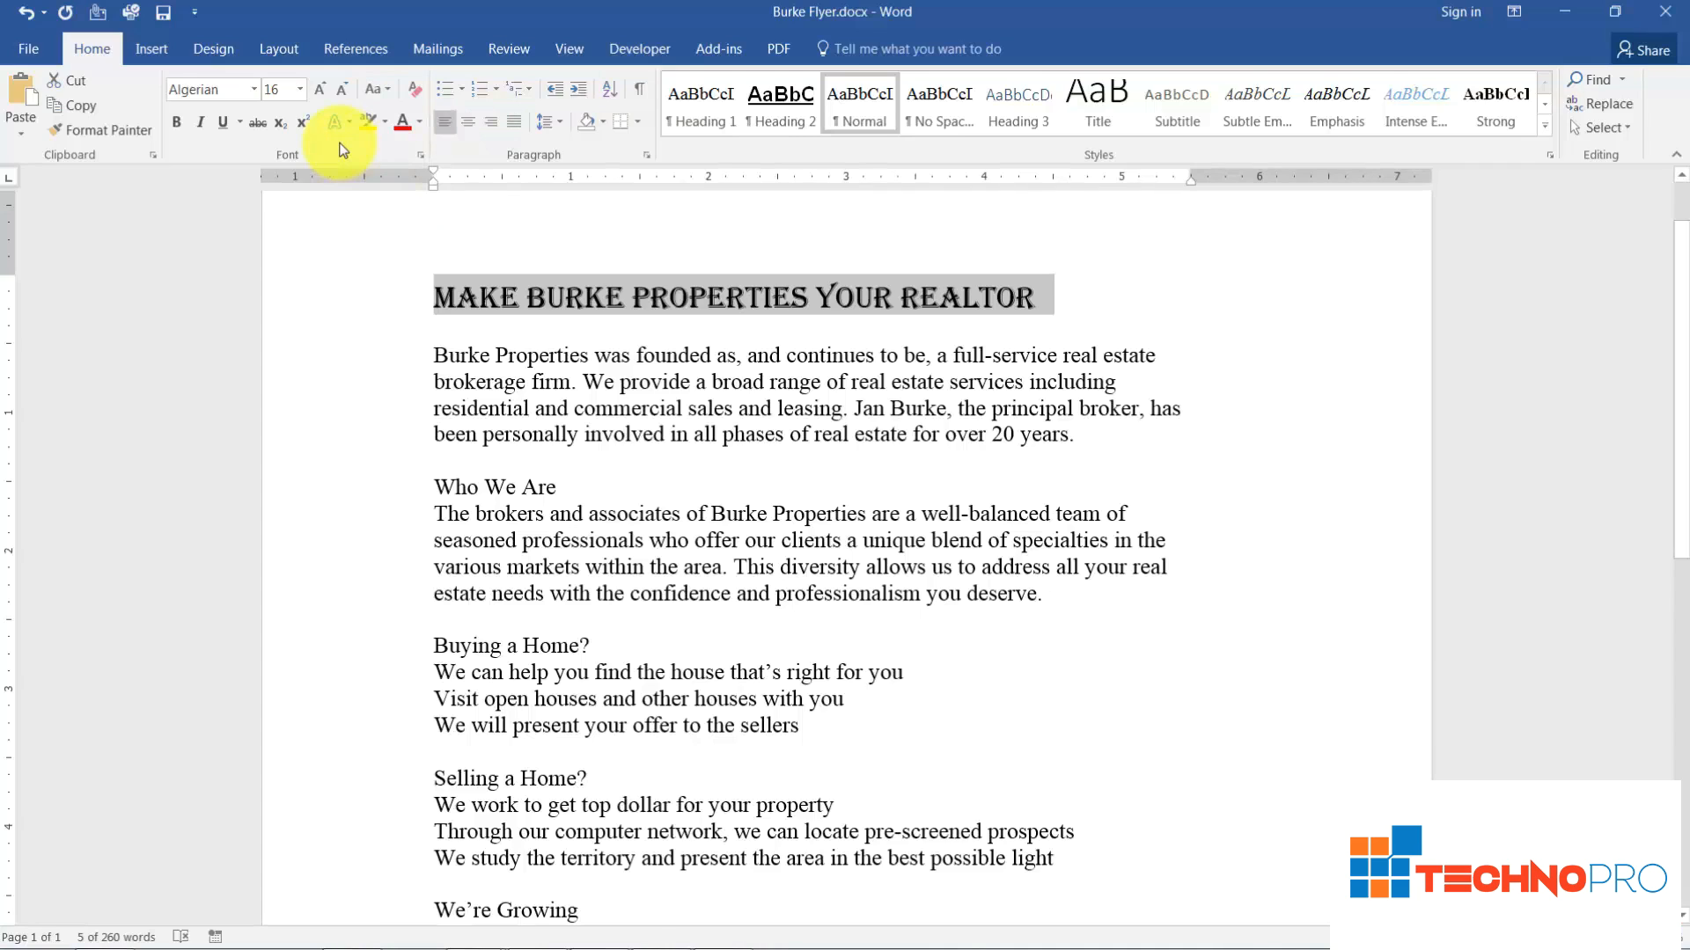
- Make the title bold, trying out italic and underline on it and removing both
click(177, 124)
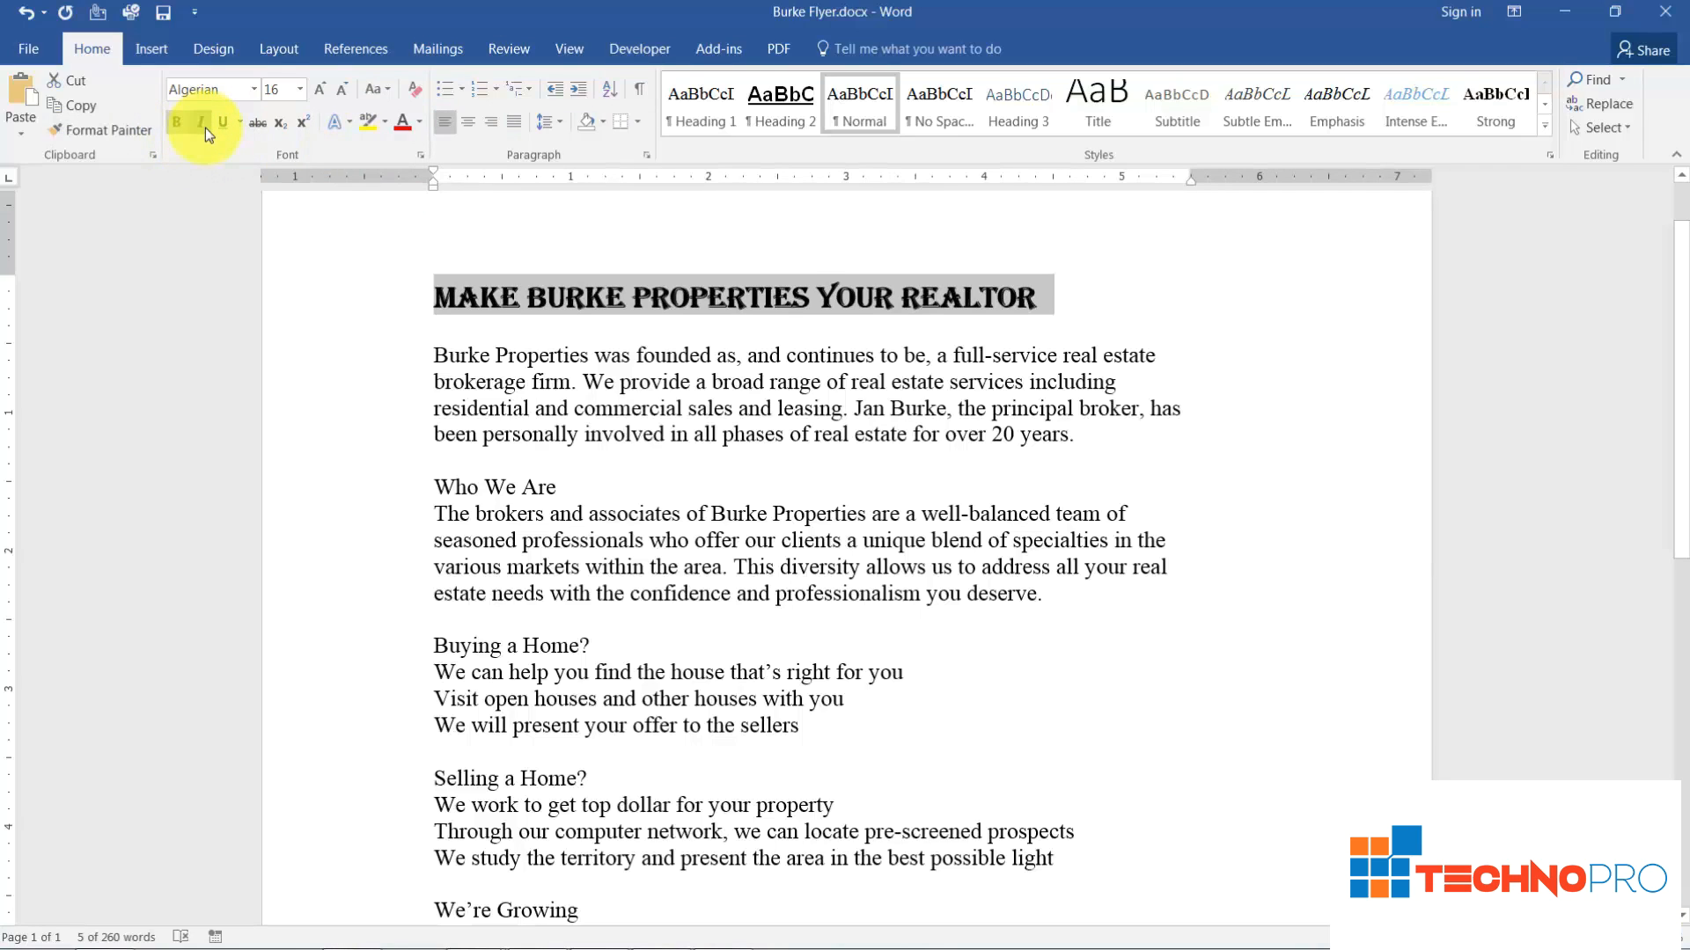
click(203, 129)
click(223, 127)
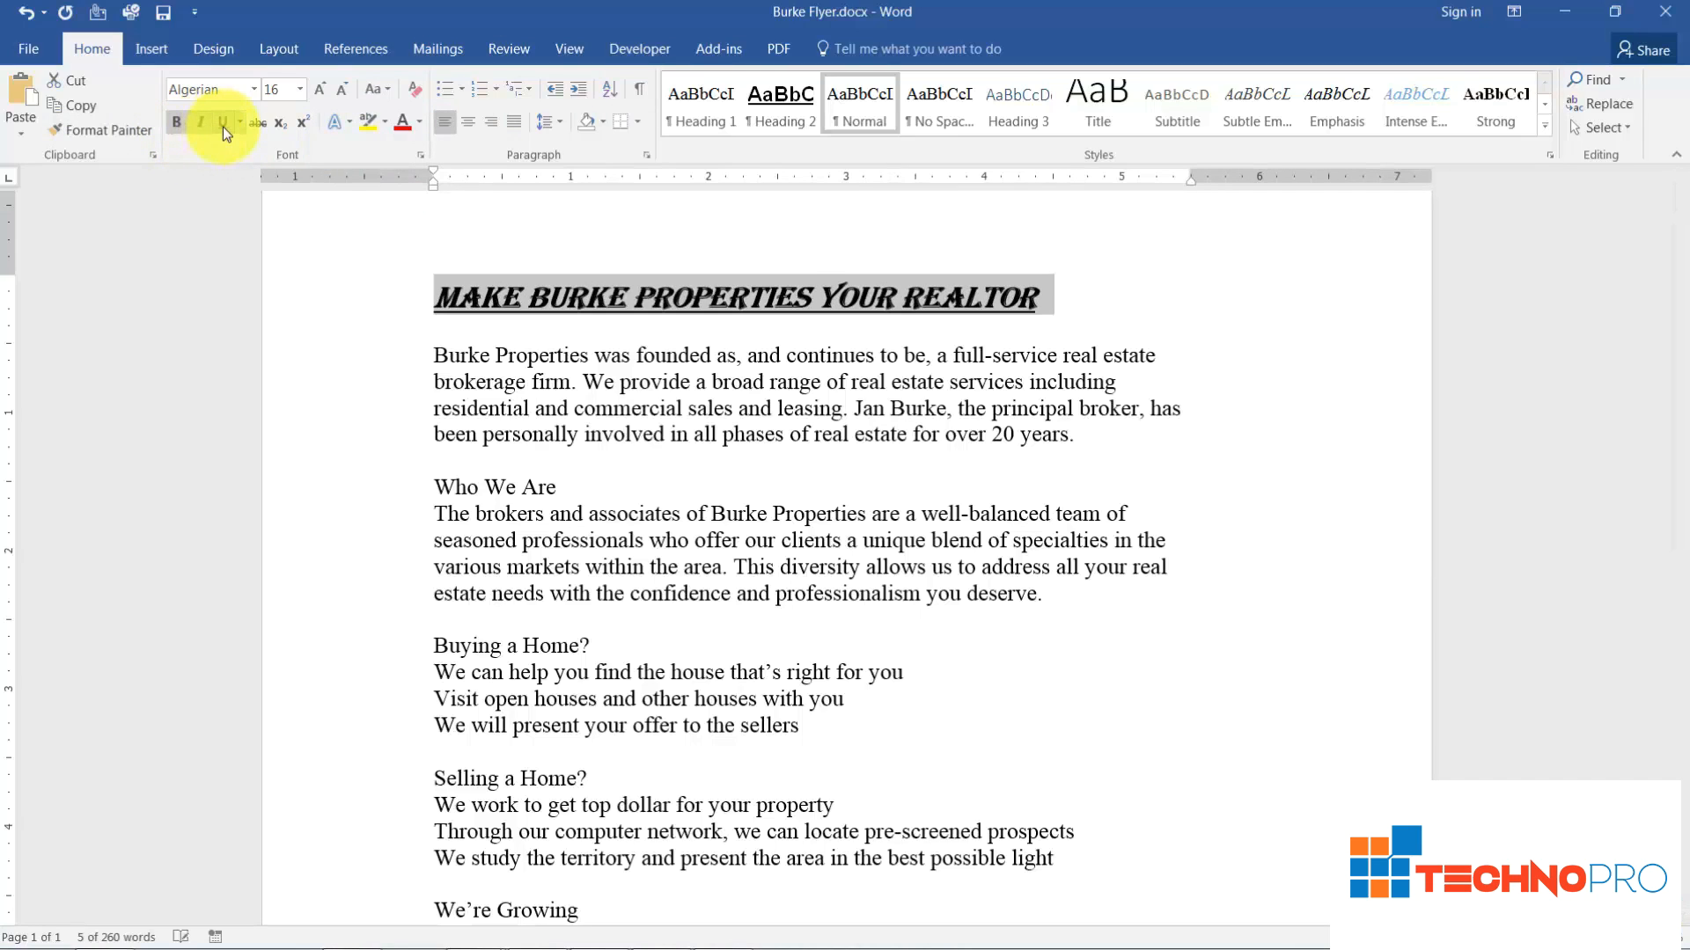
click(202, 125)
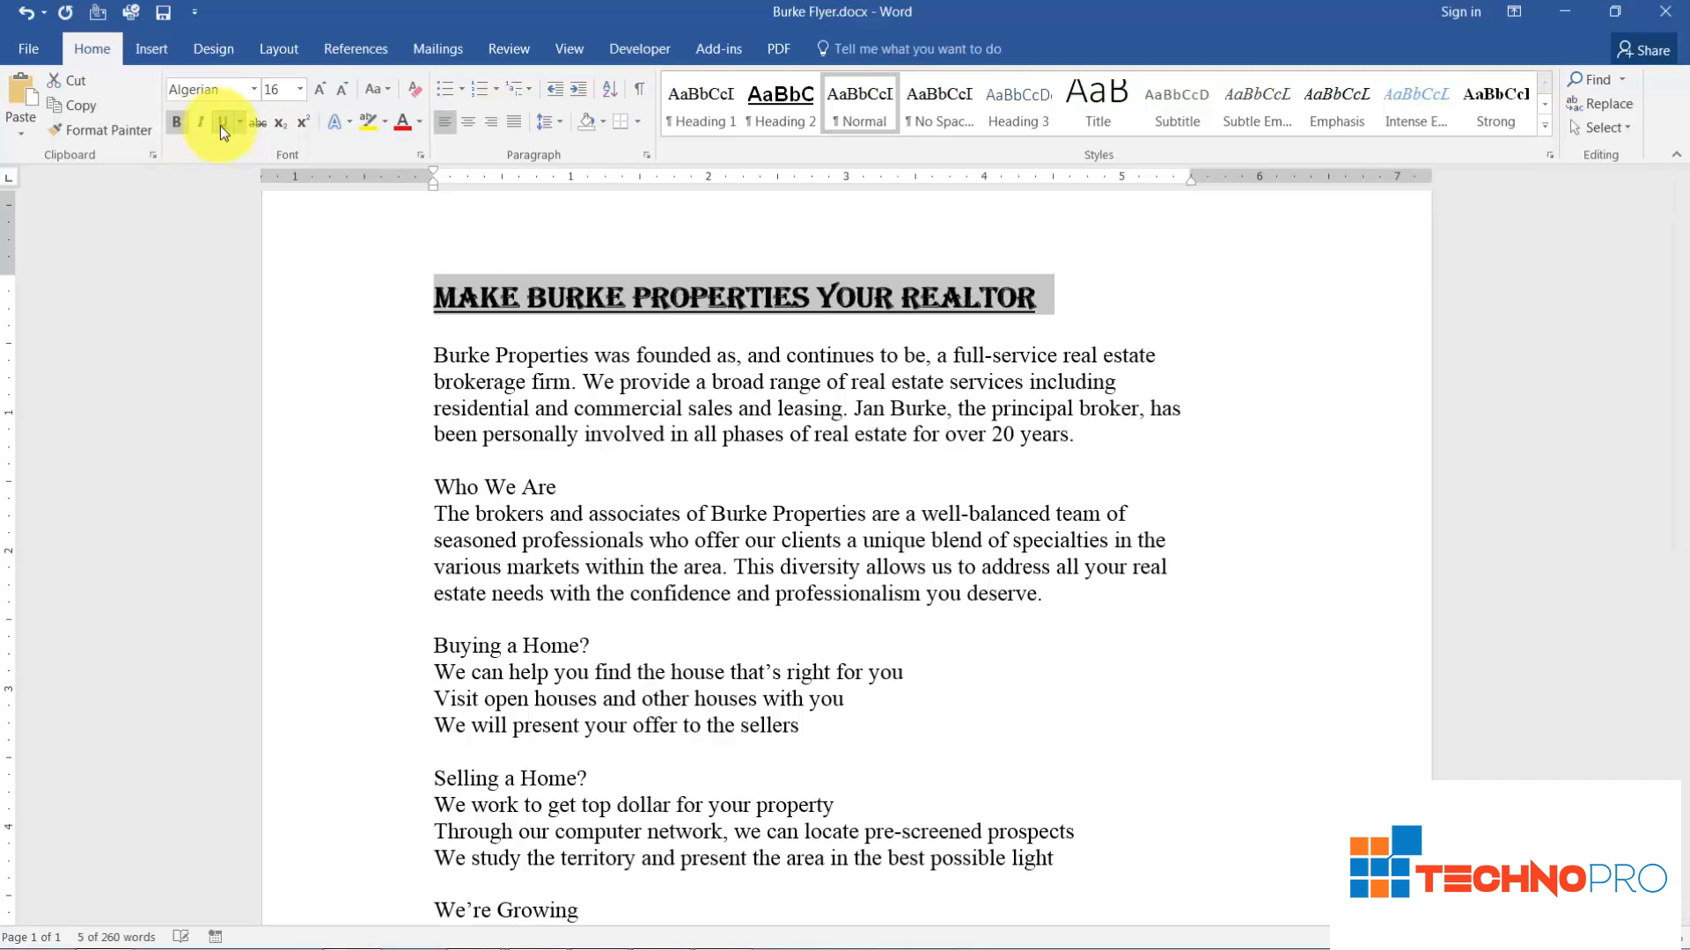
click(224, 125)
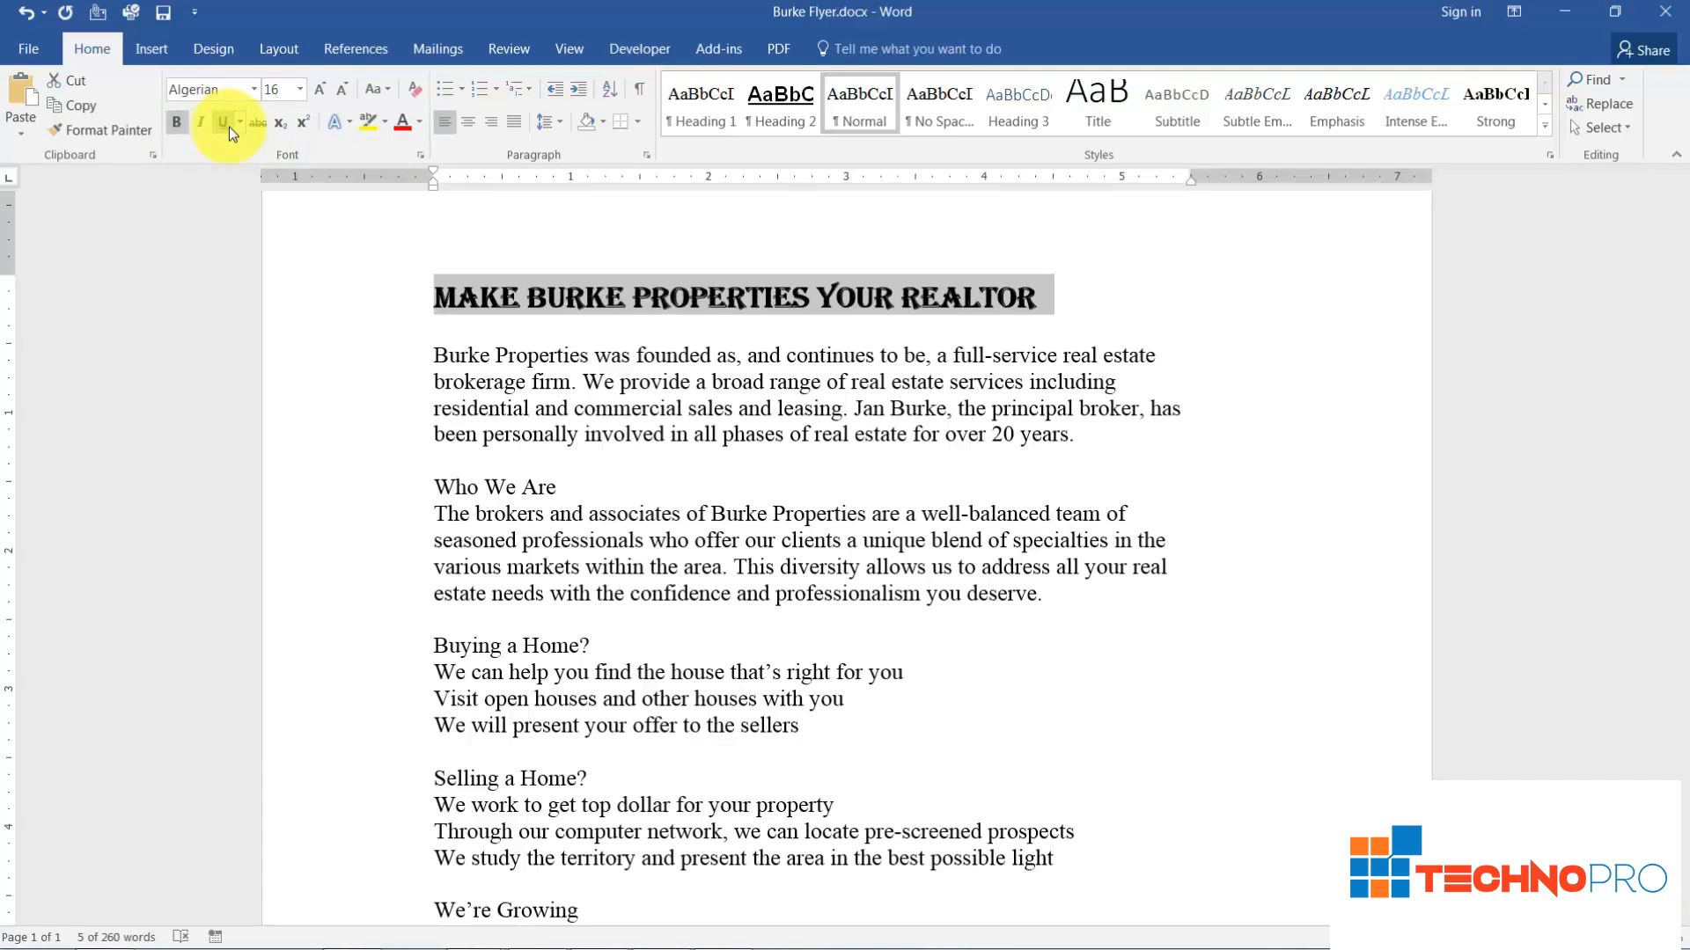
click(241, 123)
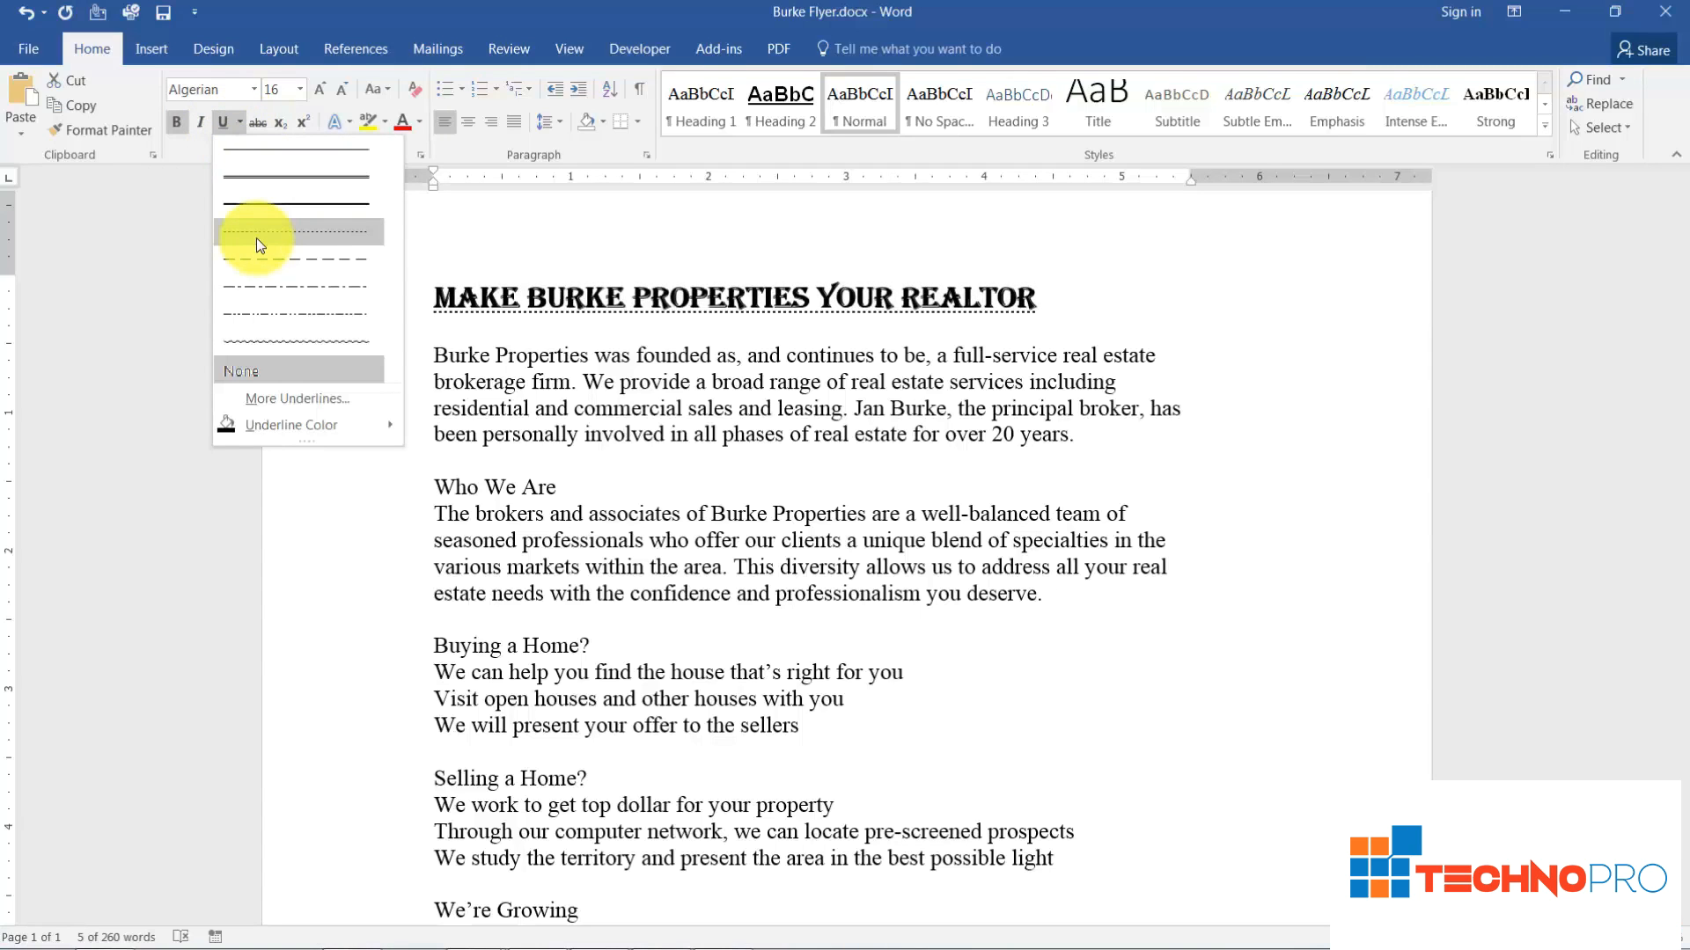
click(239, 120)
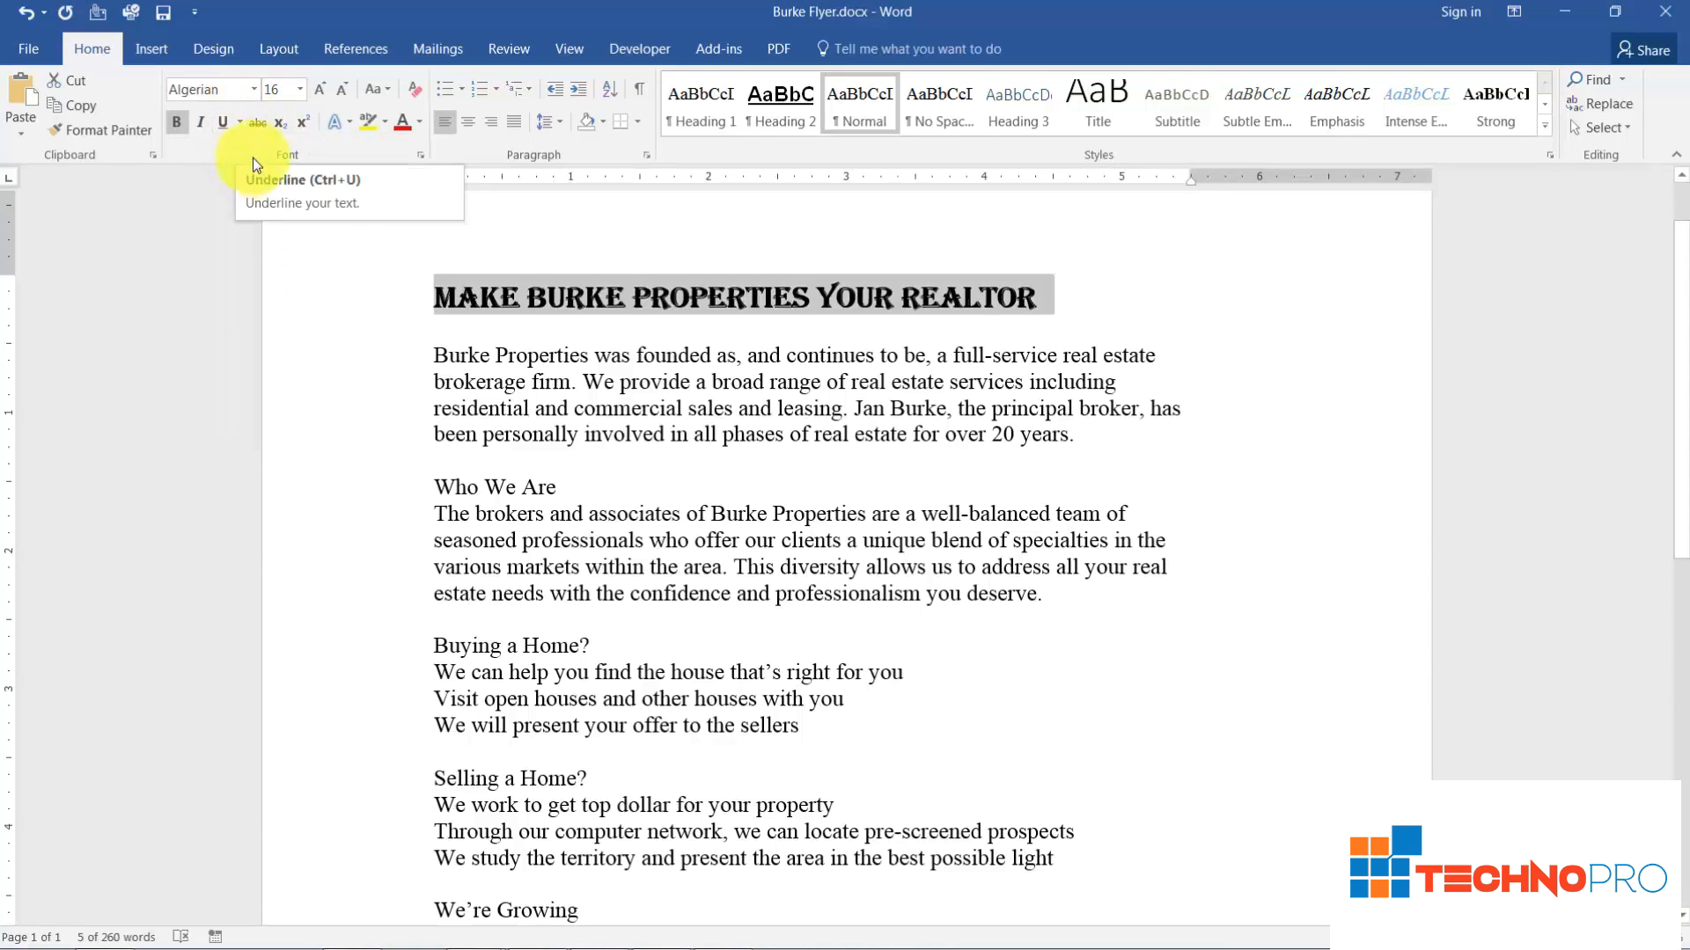
- Try strikethrough and the standard blue font color on the title, and remove the strikethrough
click(264, 126)
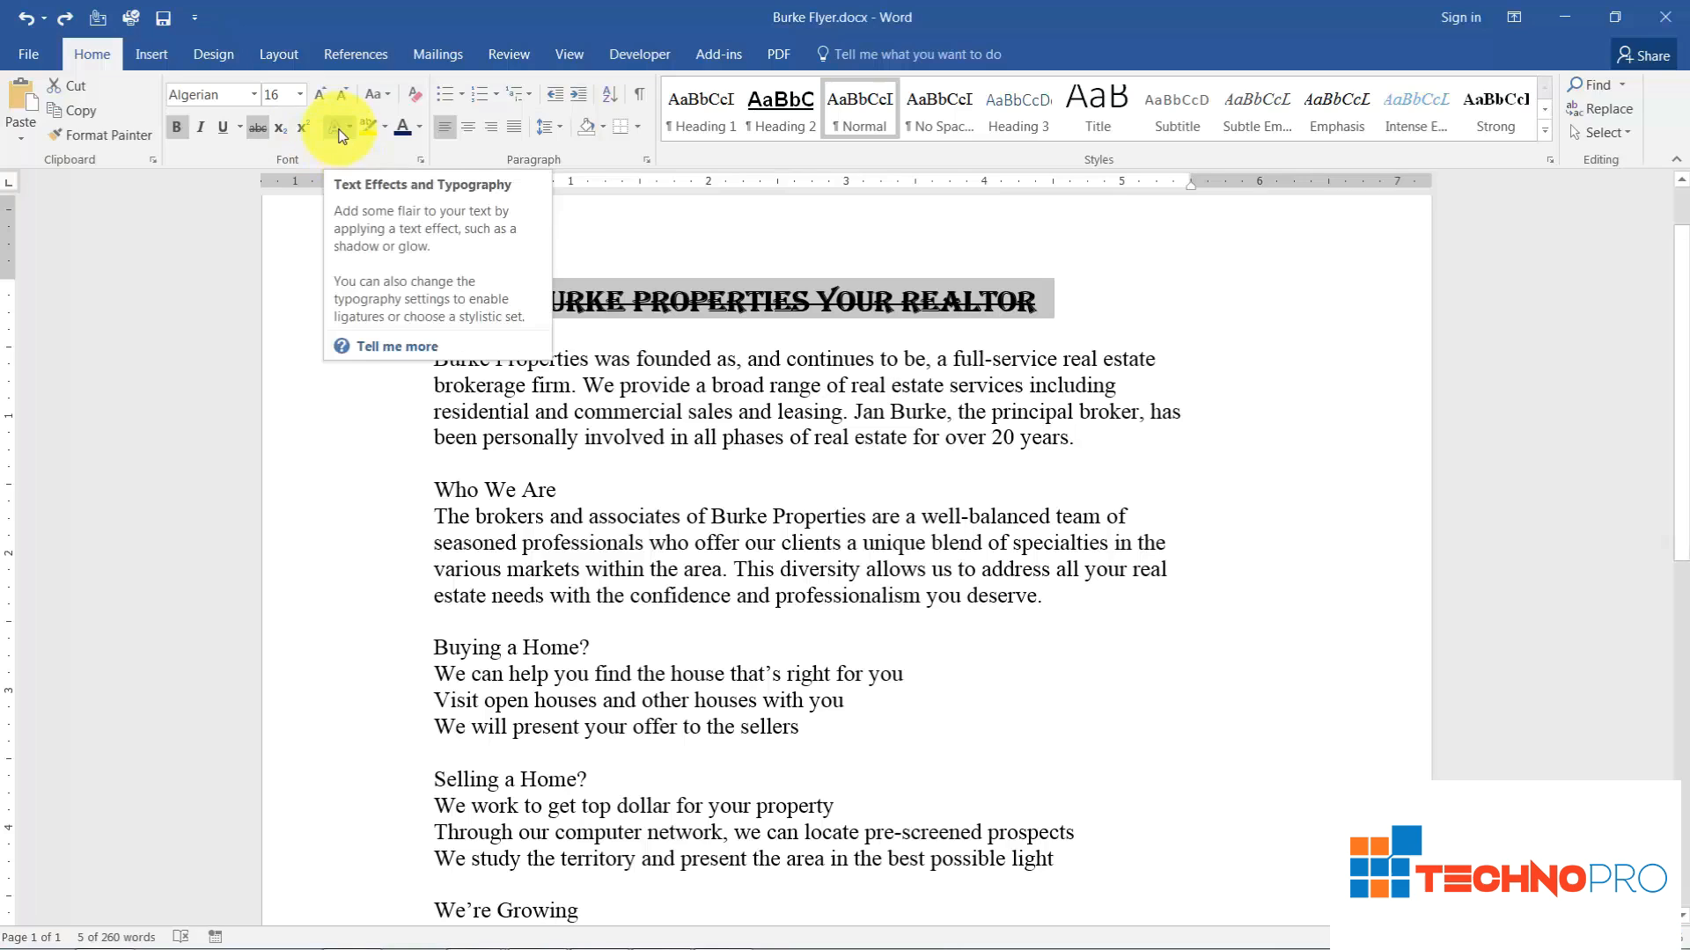
click(421, 128)
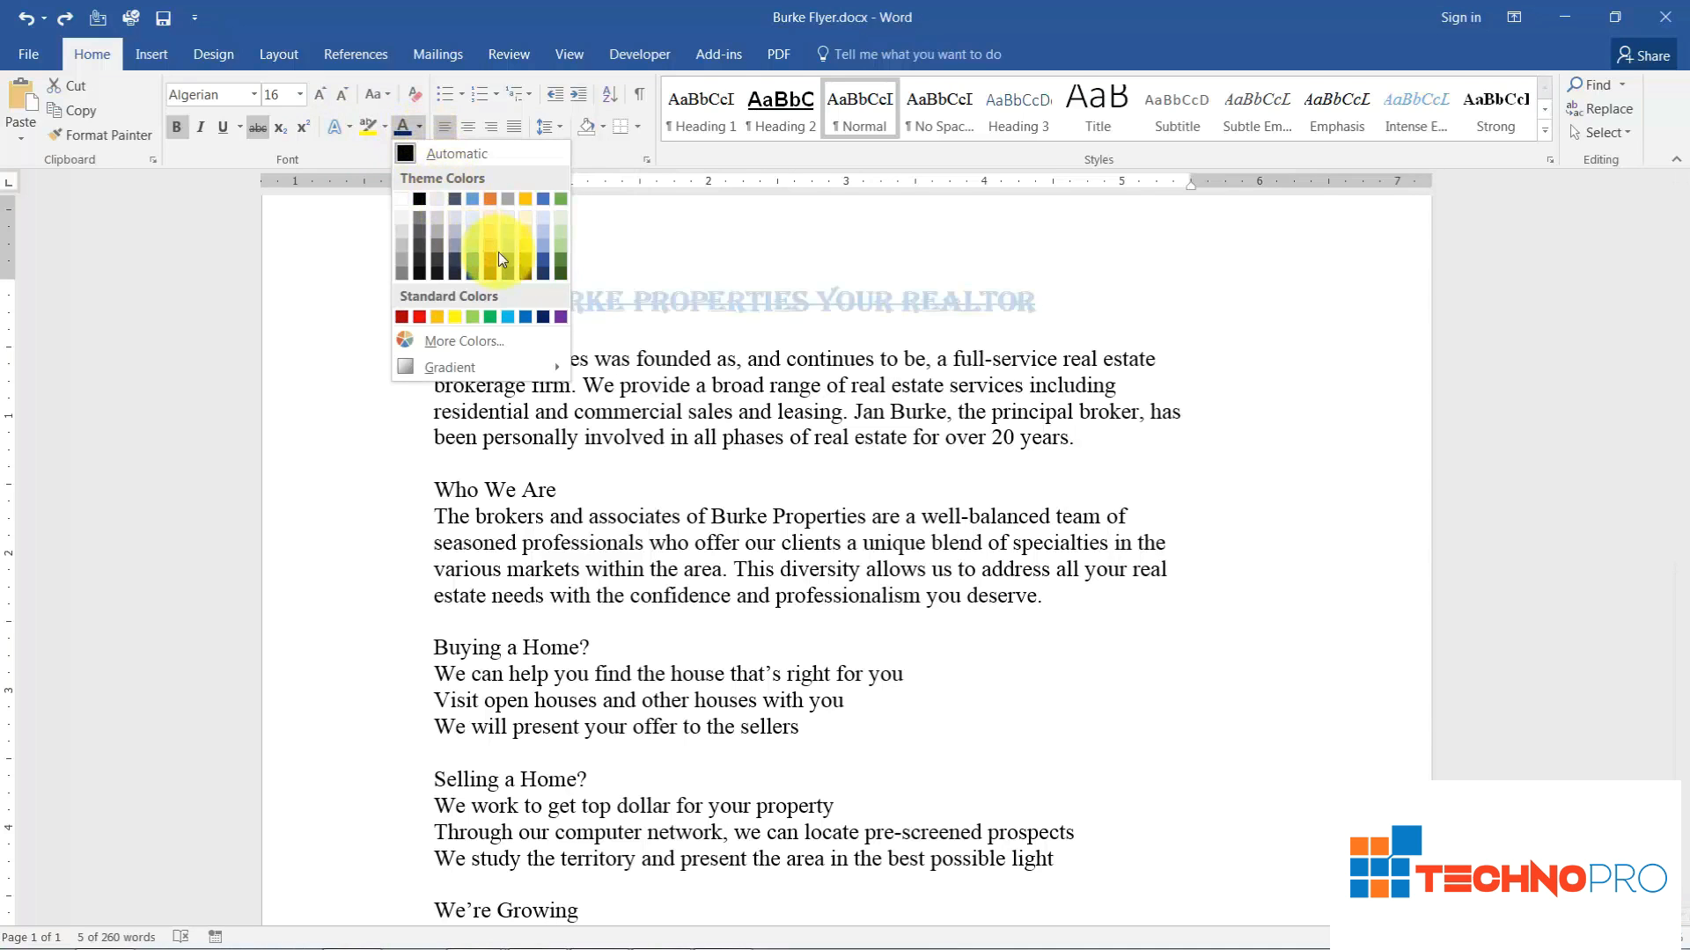
click(522, 317)
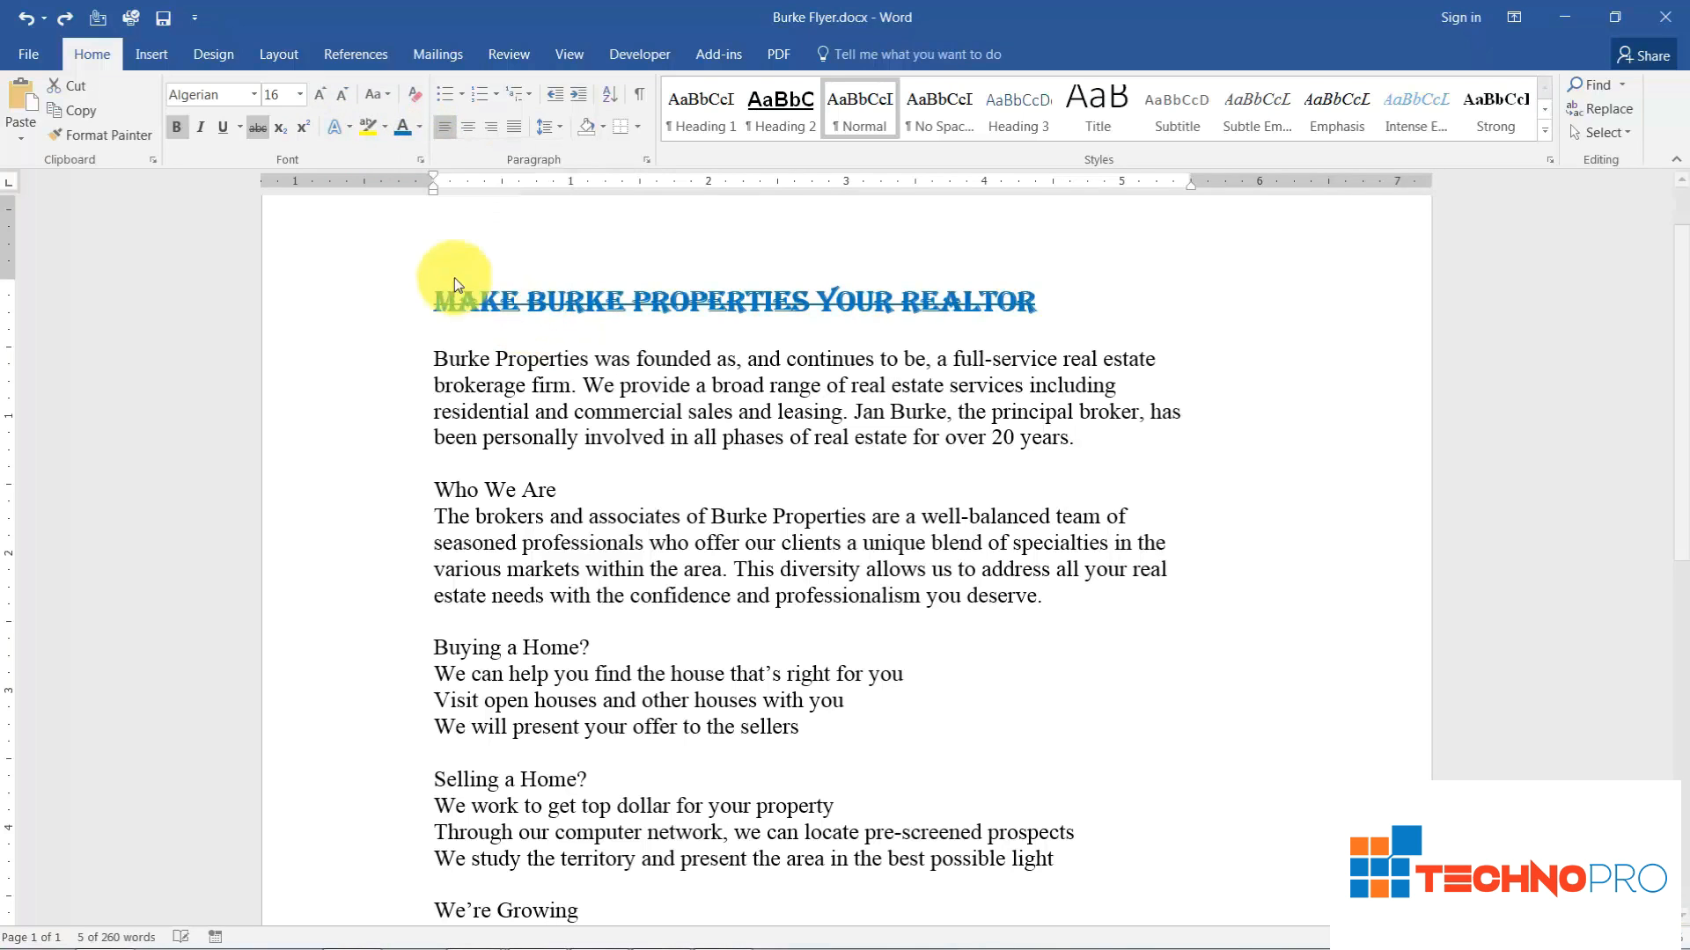
click(257, 128)
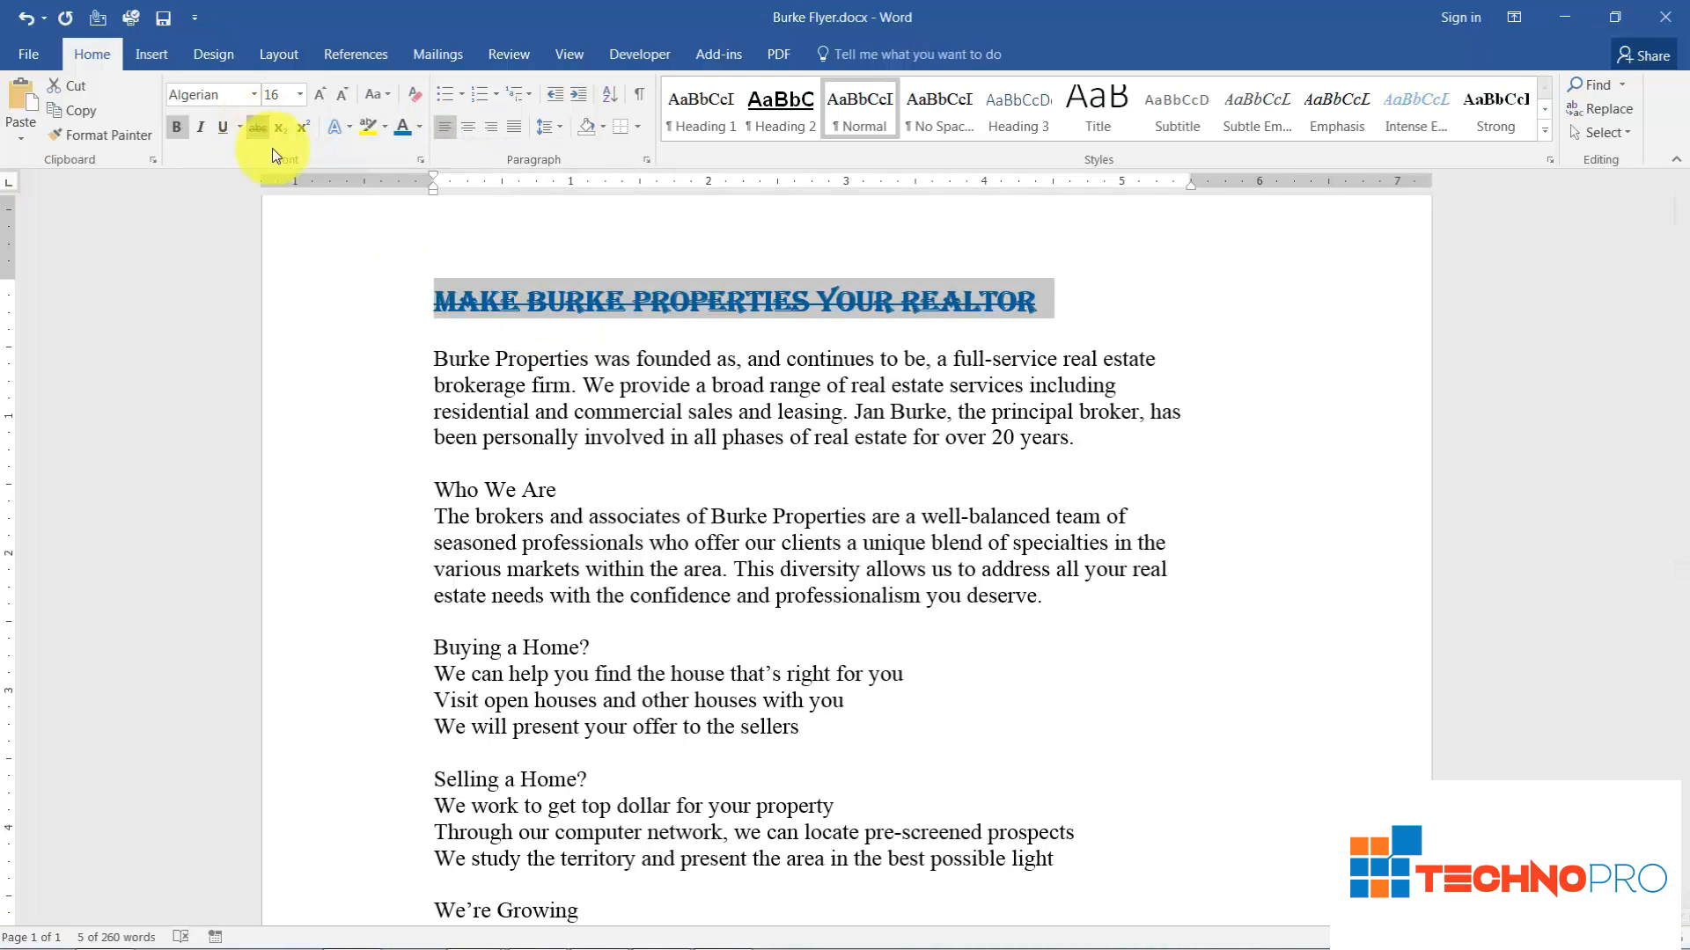
- Change the title's font color to the standard red
click(420, 126)
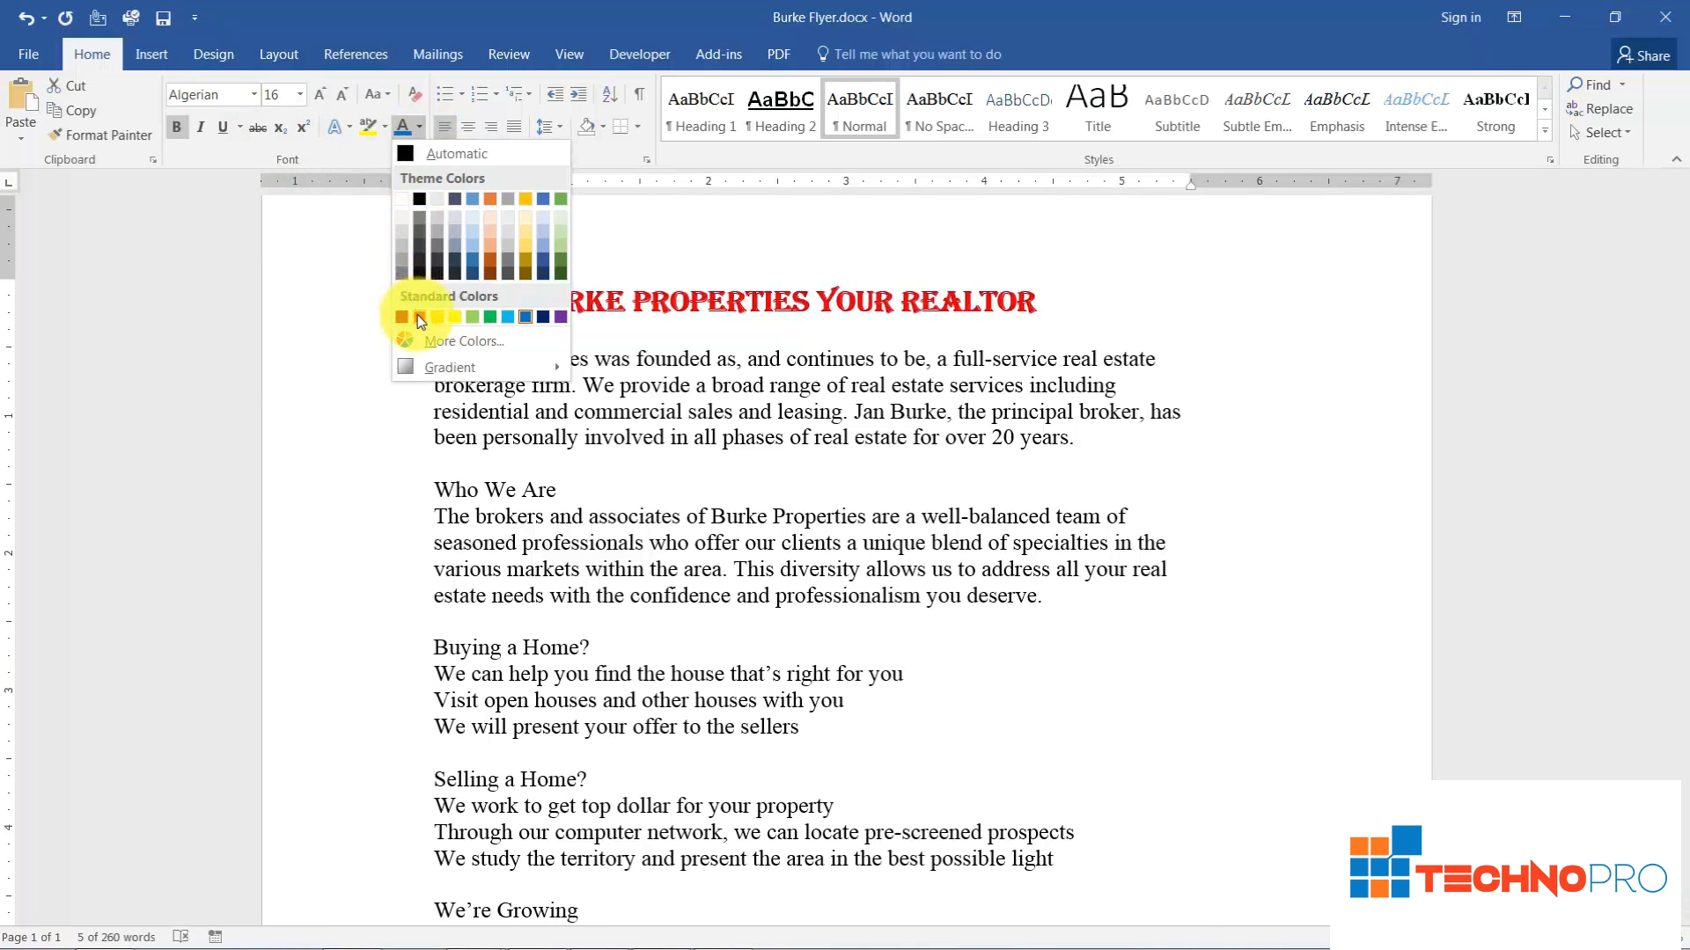
click(420, 318)
- Change the title's font color to a muted blue-violet picked from the custom color spectrum
click(420, 126)
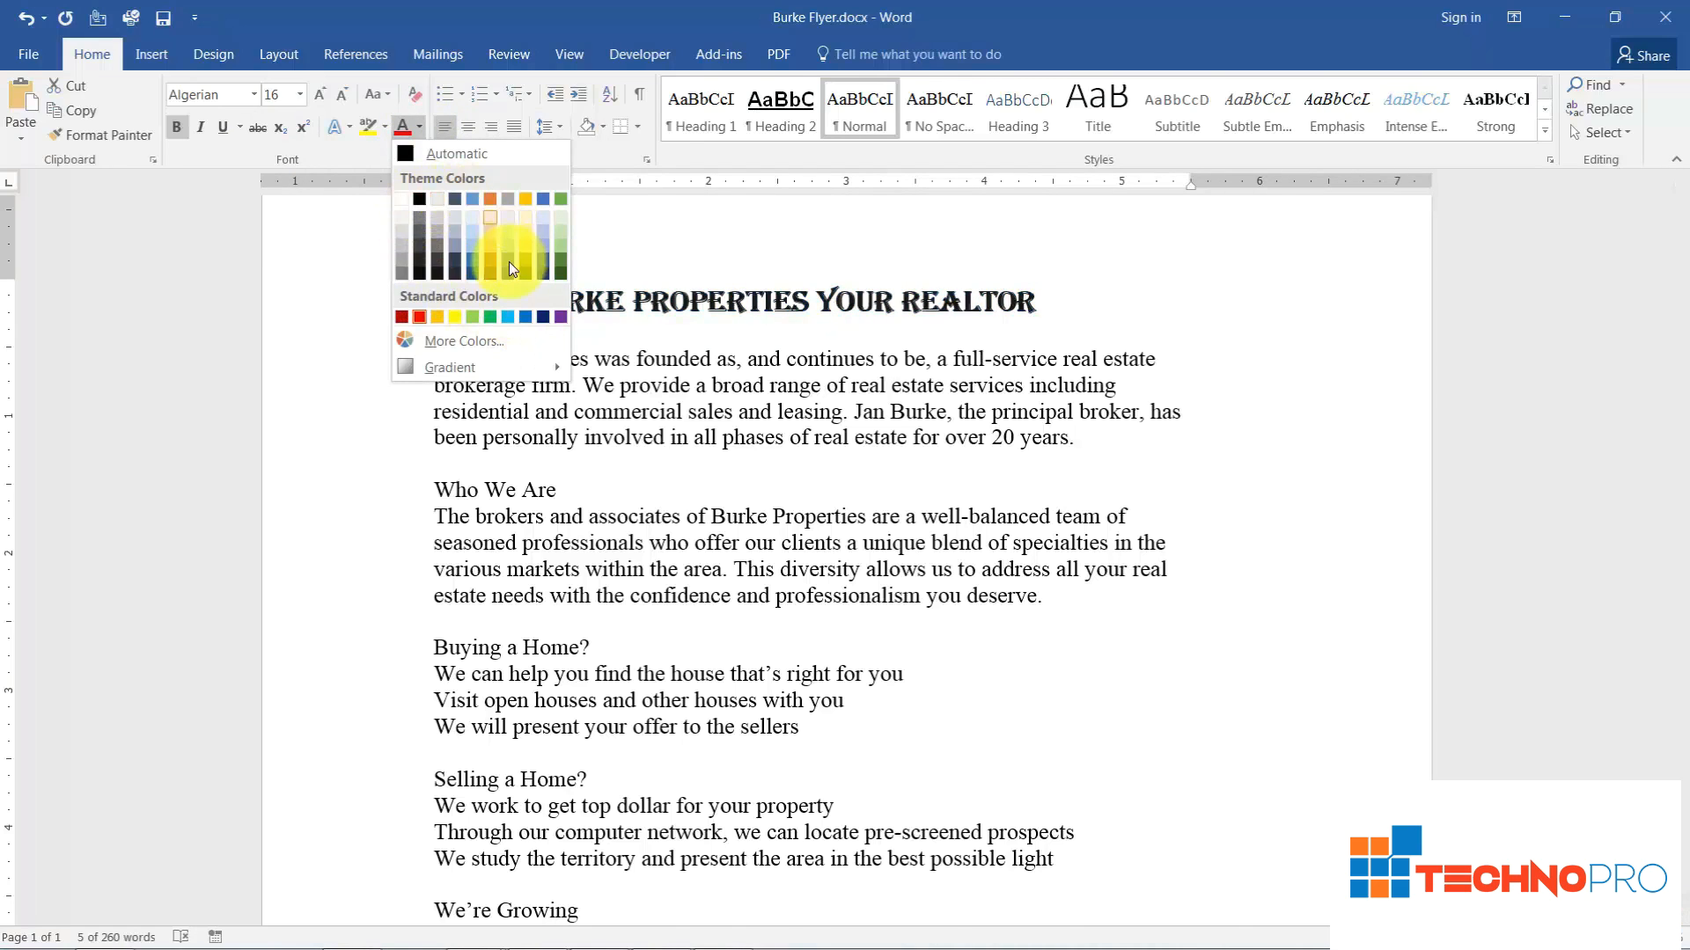
click(441, 341)
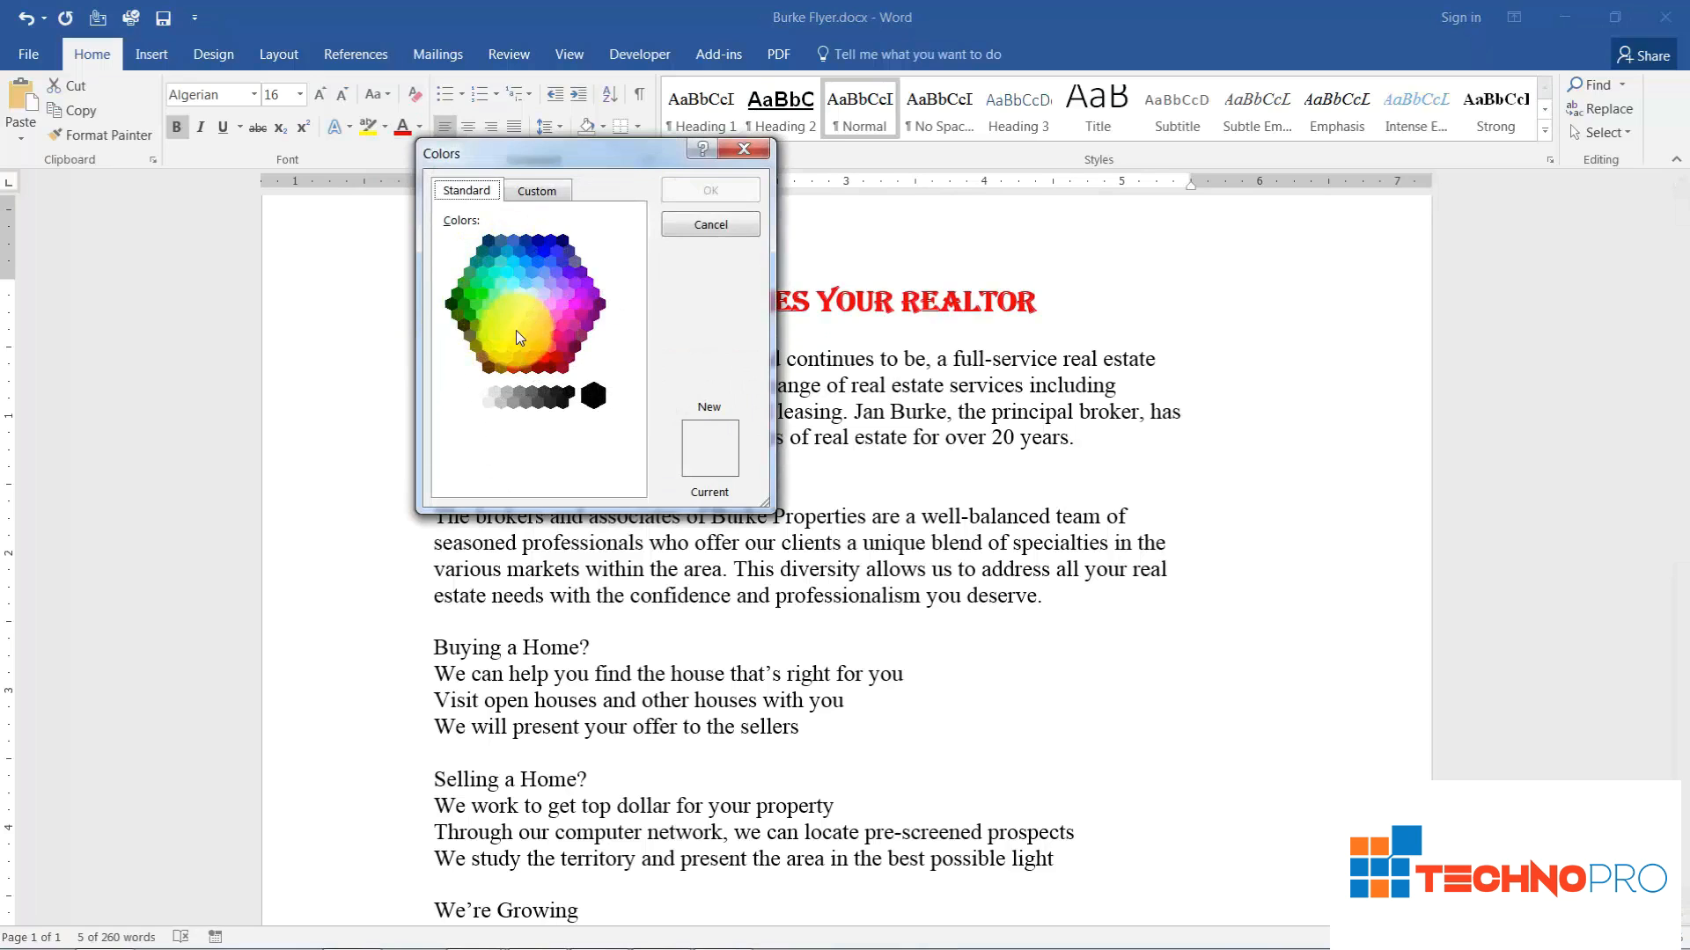
click(537, 208)
drag(472, 244, 547, 319)
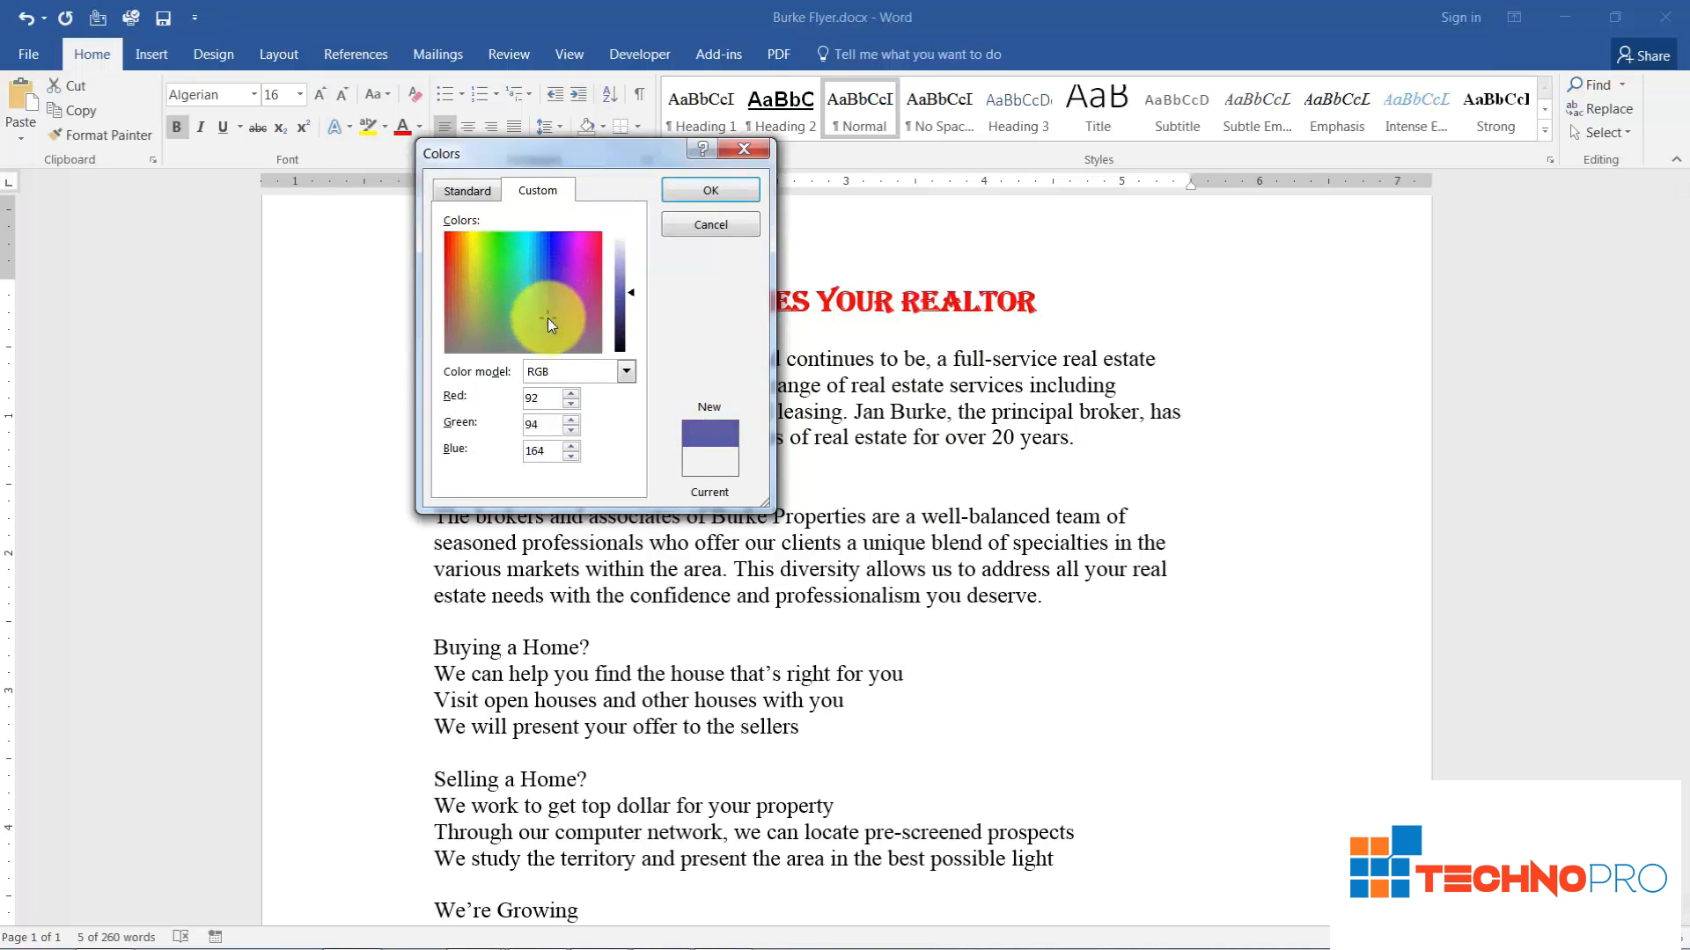
key(Return)
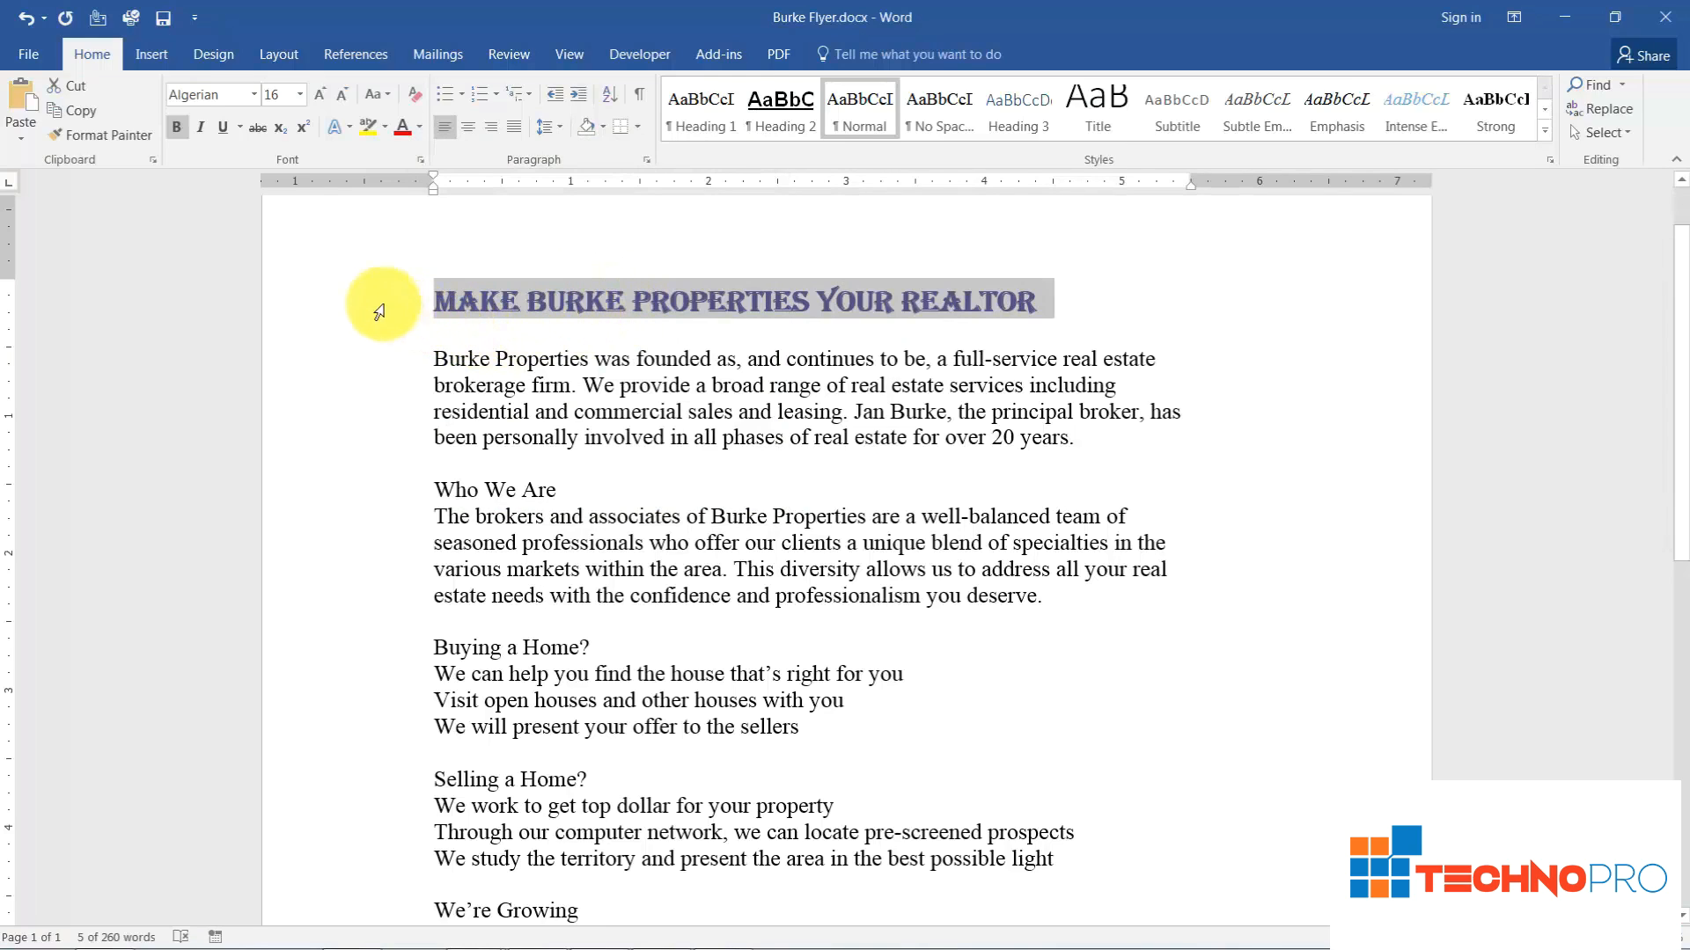
- Highlight the title text in yellow
click(385, 131)
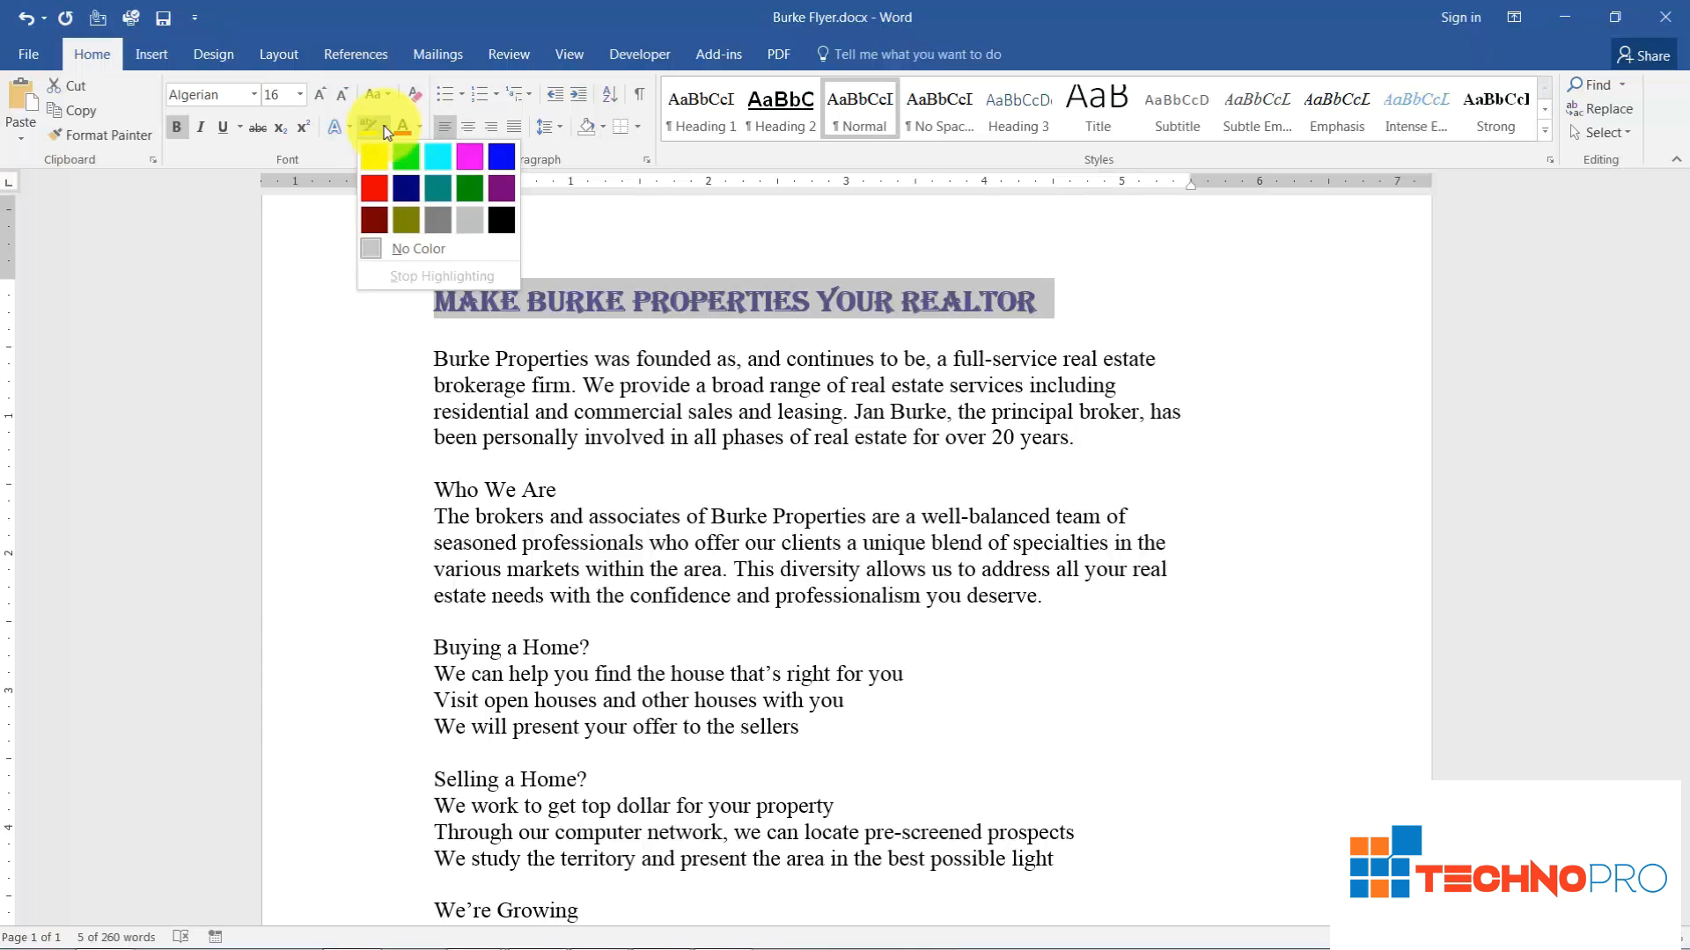
click(376, 162)
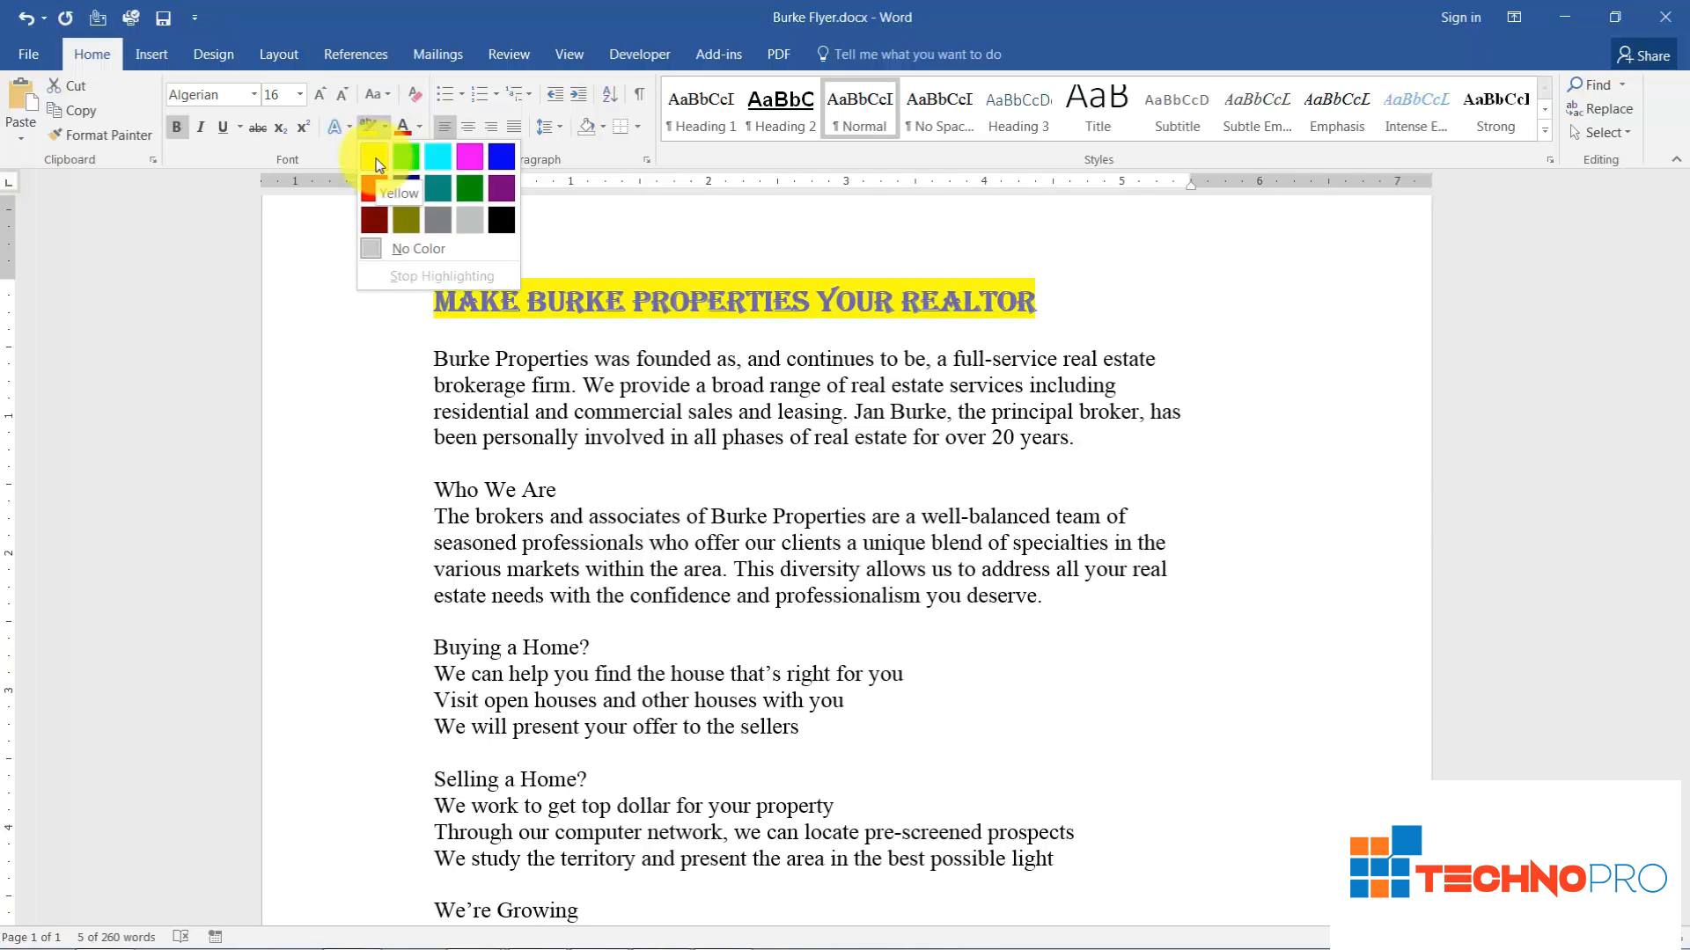
click(376, 162)
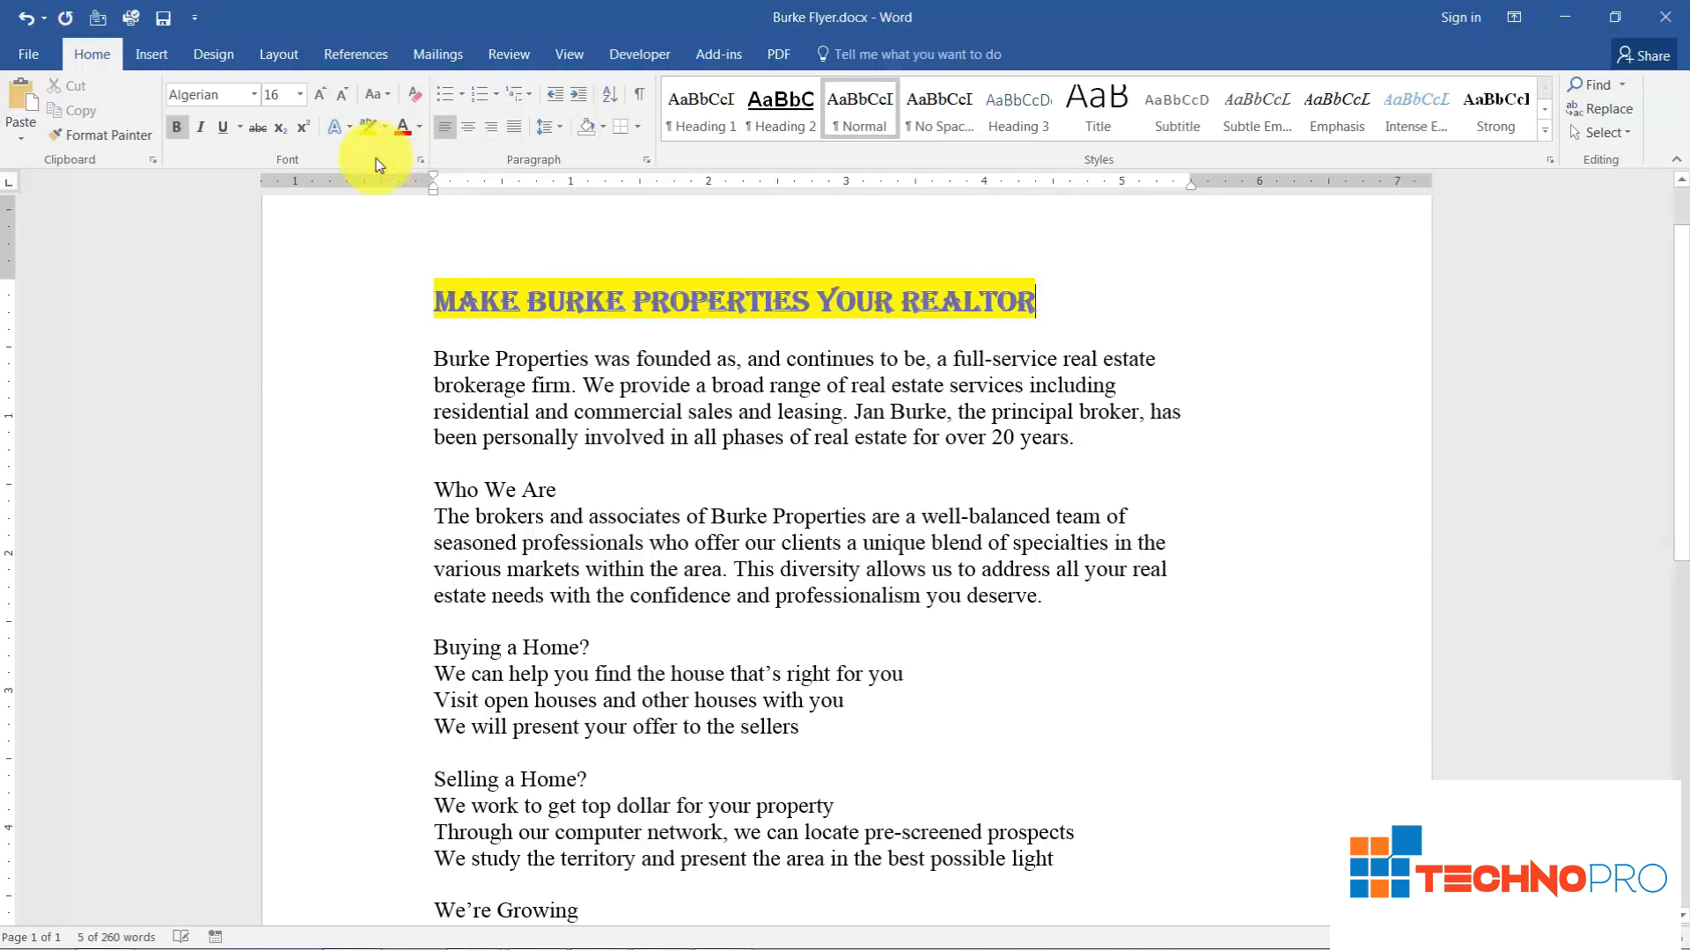
- In the title's font settings, apply a dotted underline in standard blue and the Hidden effect
click(378, 308)
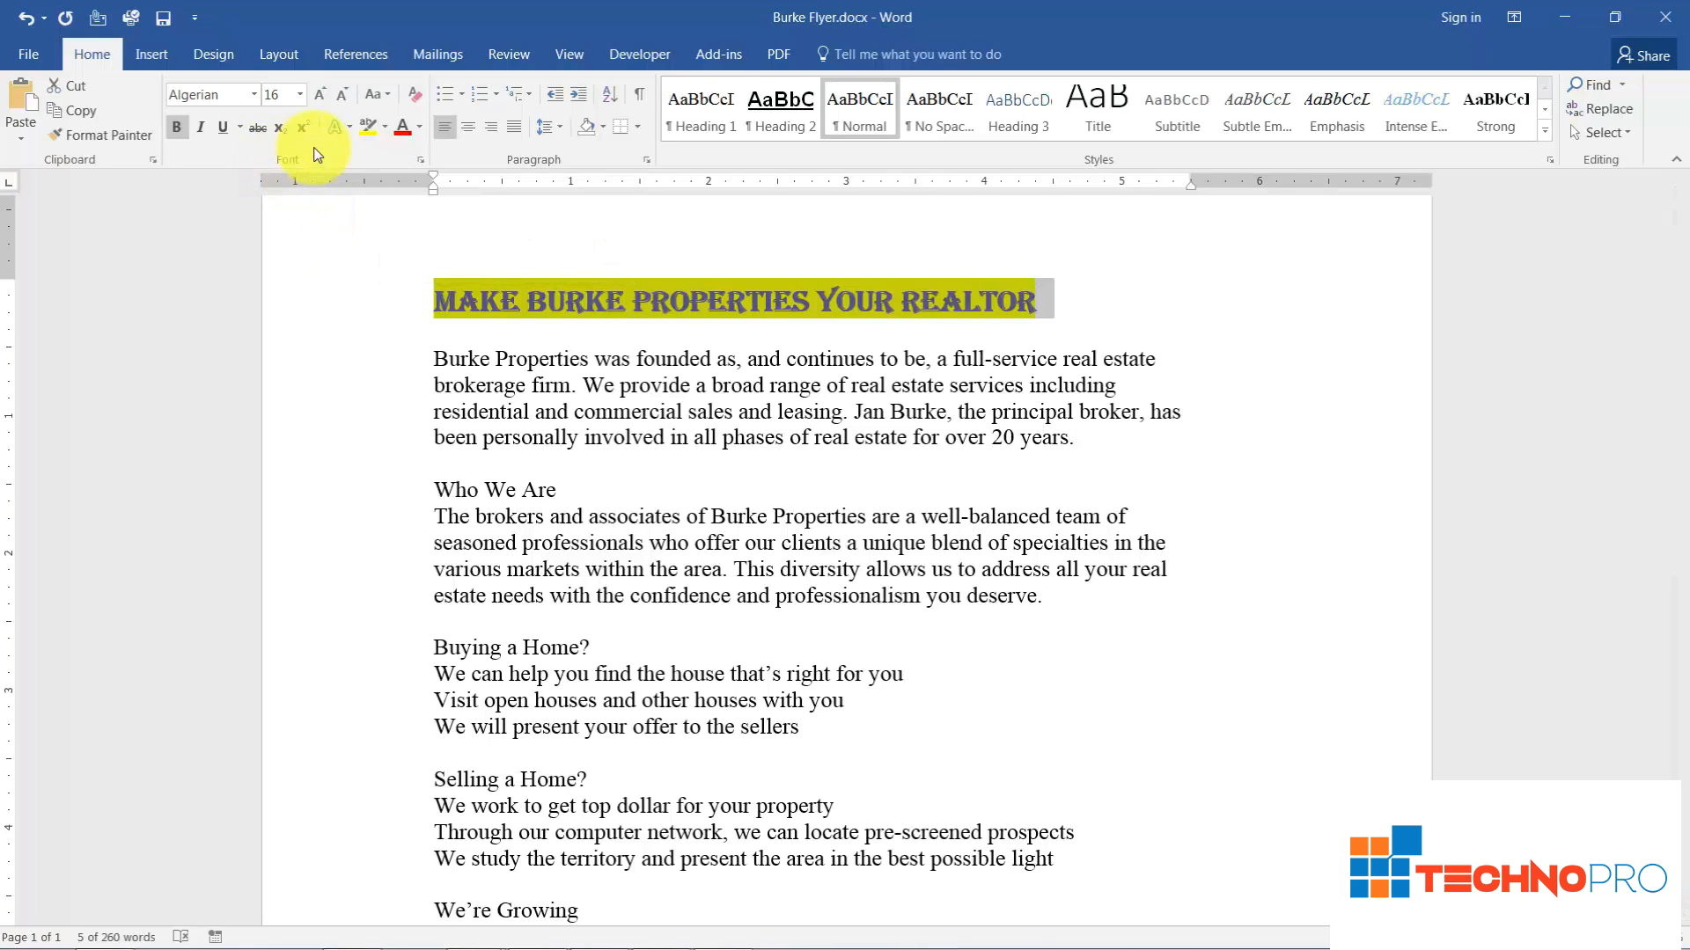
click(421, 162)
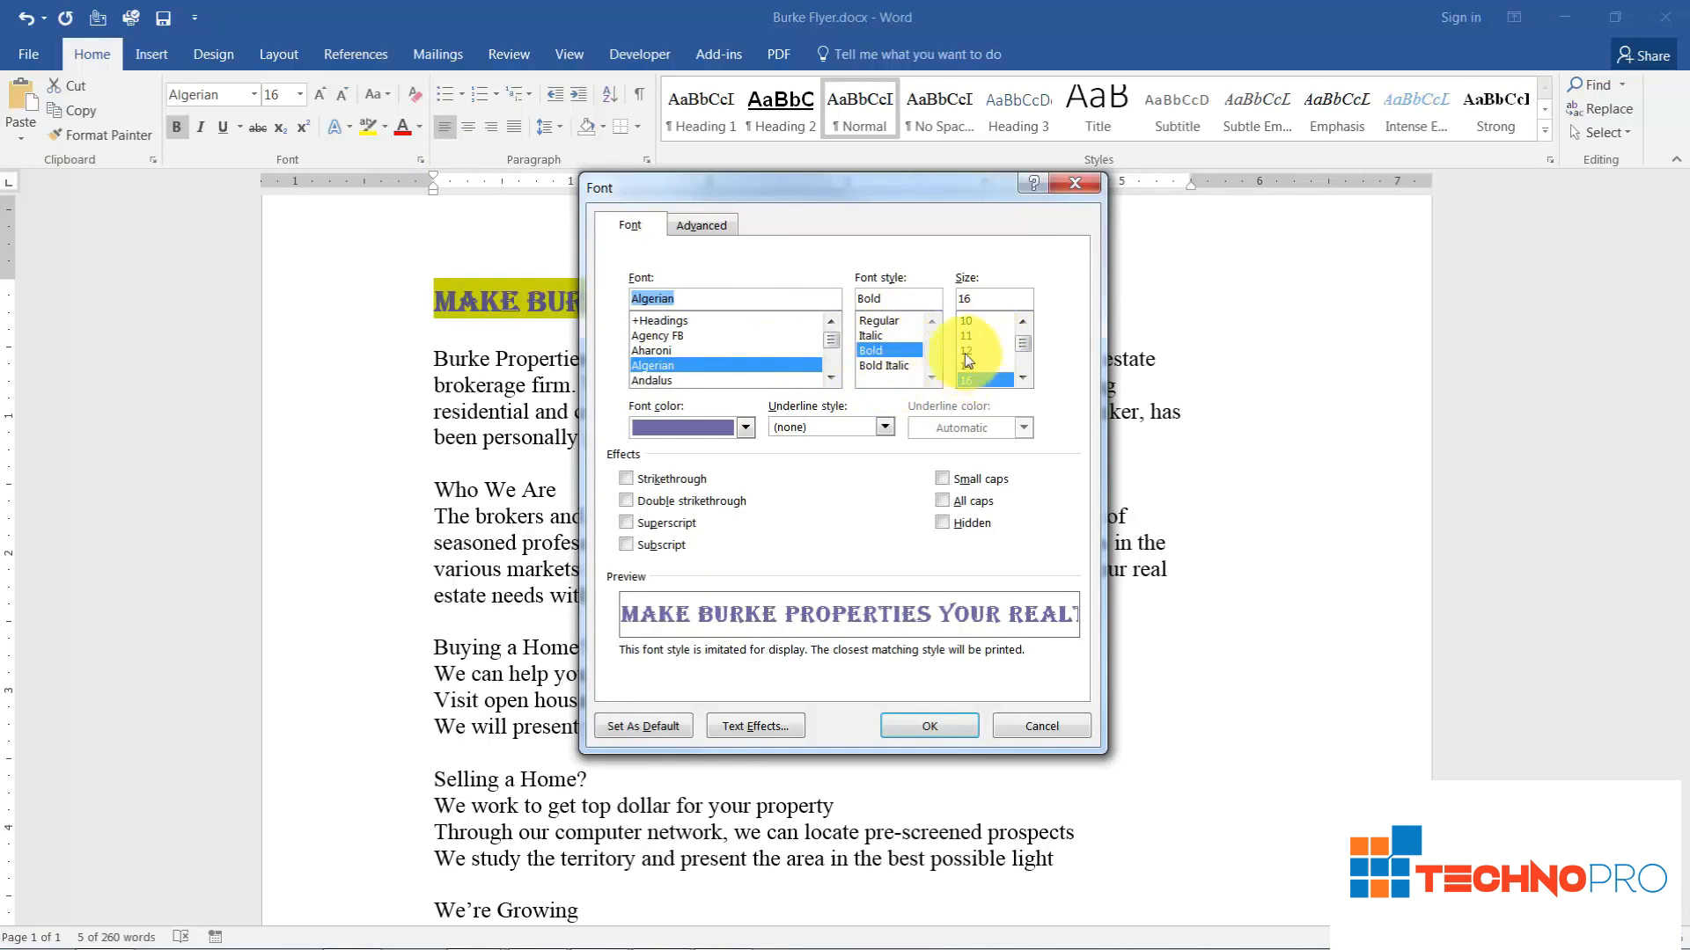
click(744, 428)
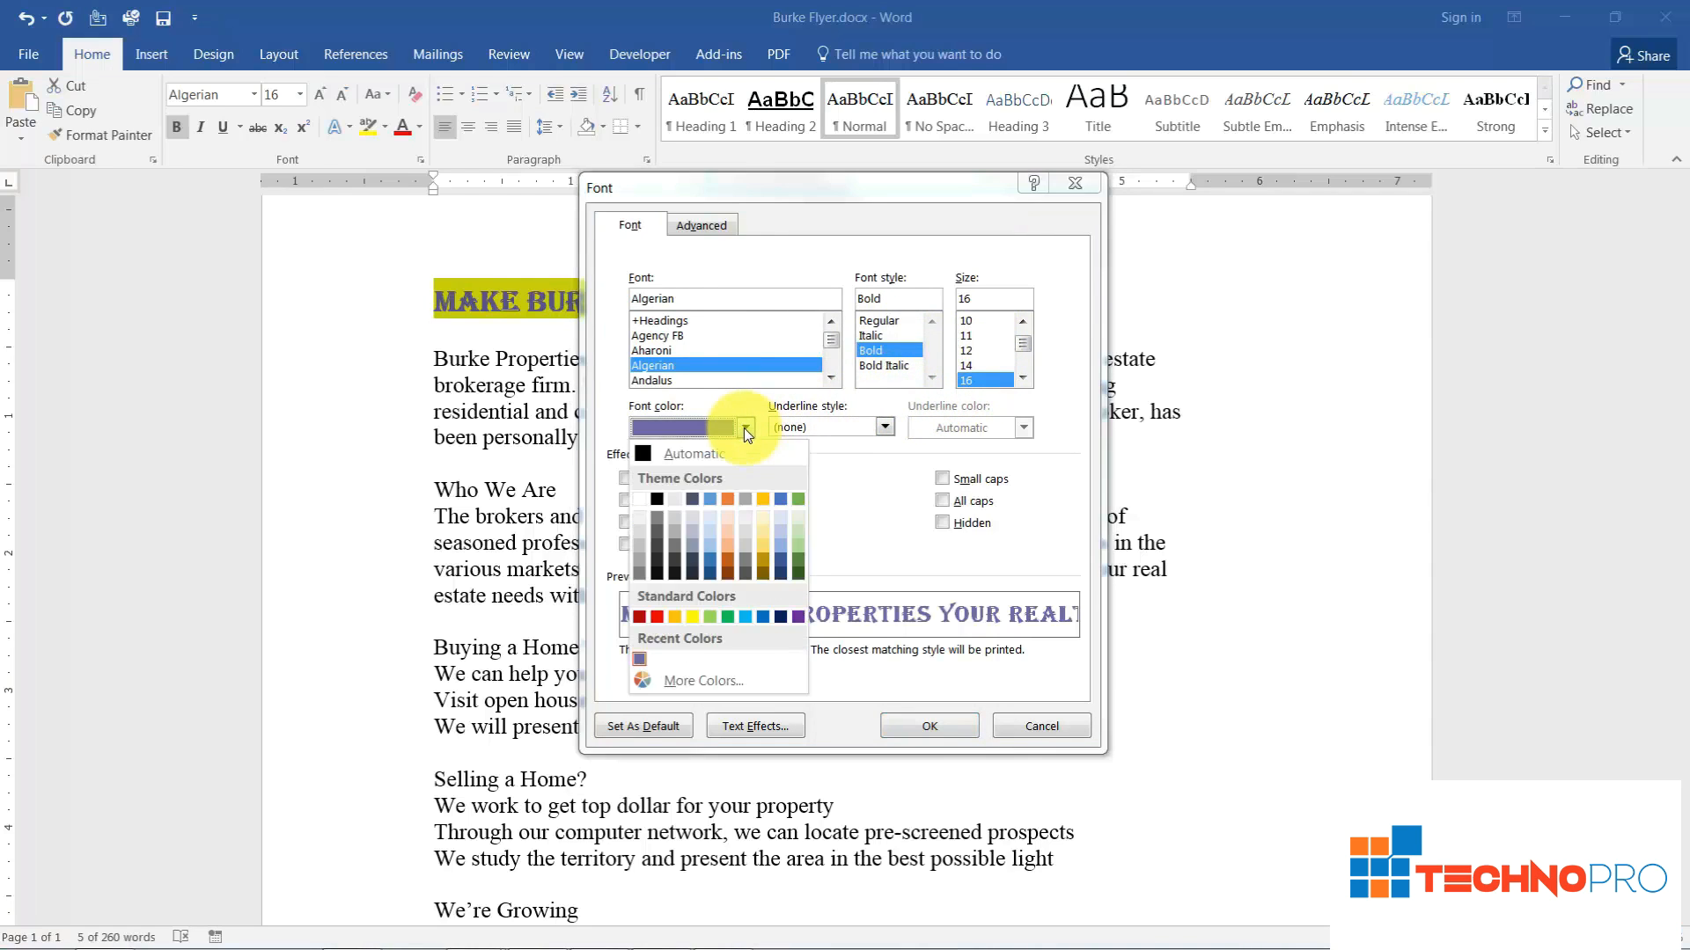
click(743, 427)
click(884, 431)
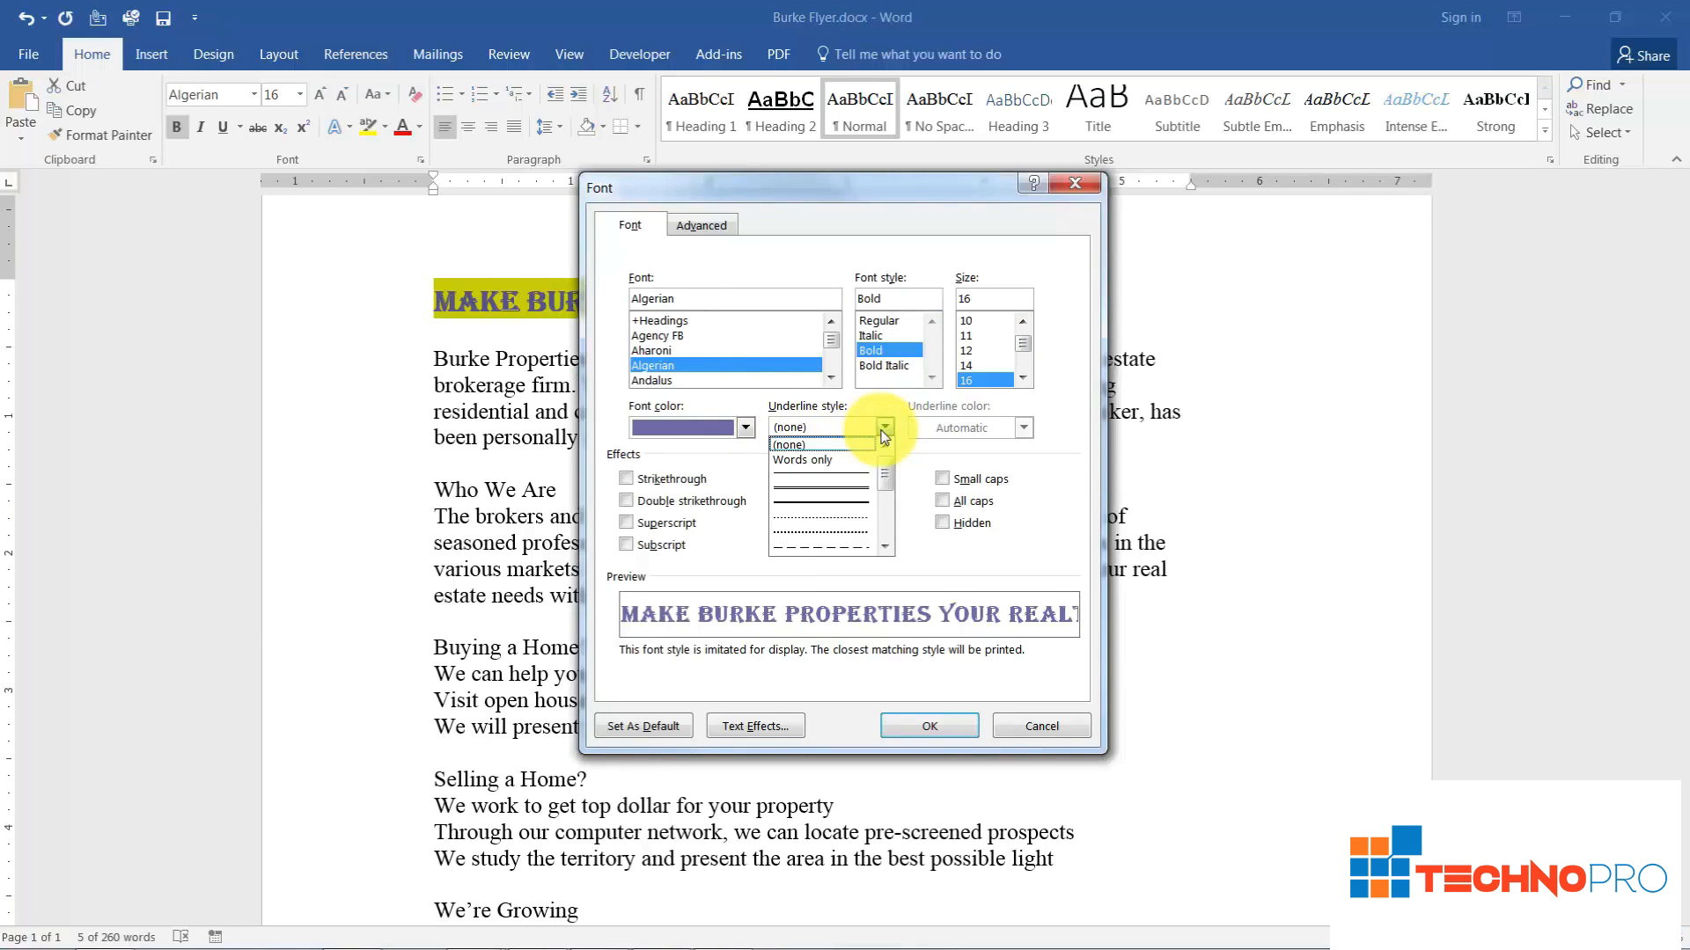
click(863, 526)
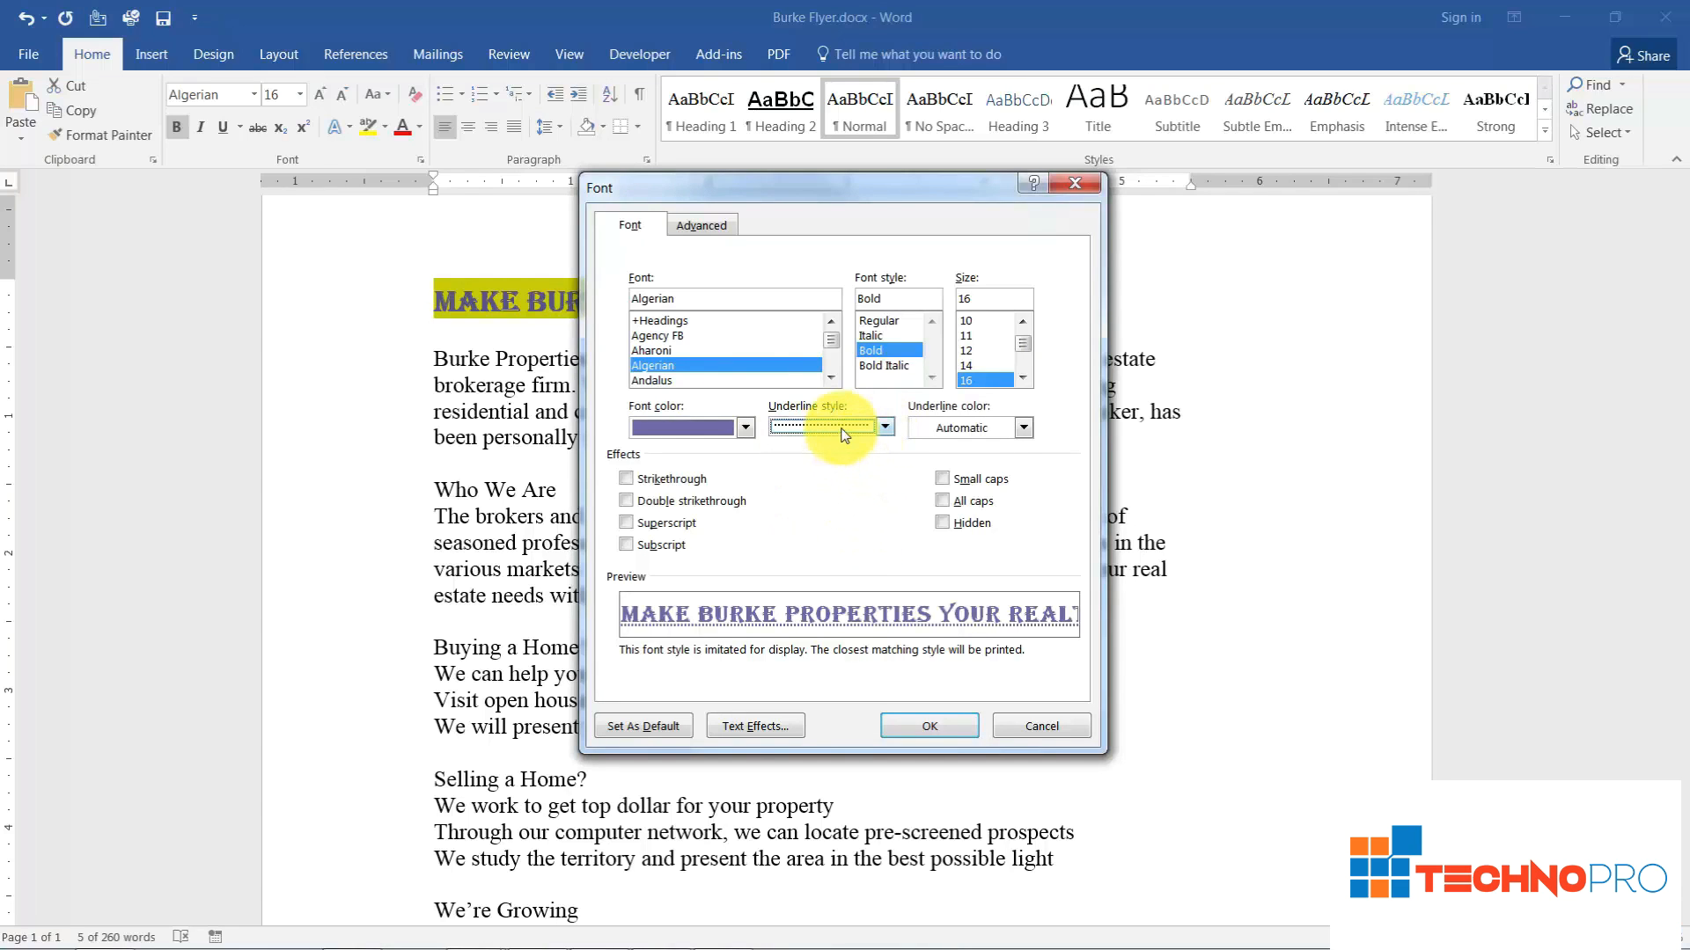
click(1021, 430)
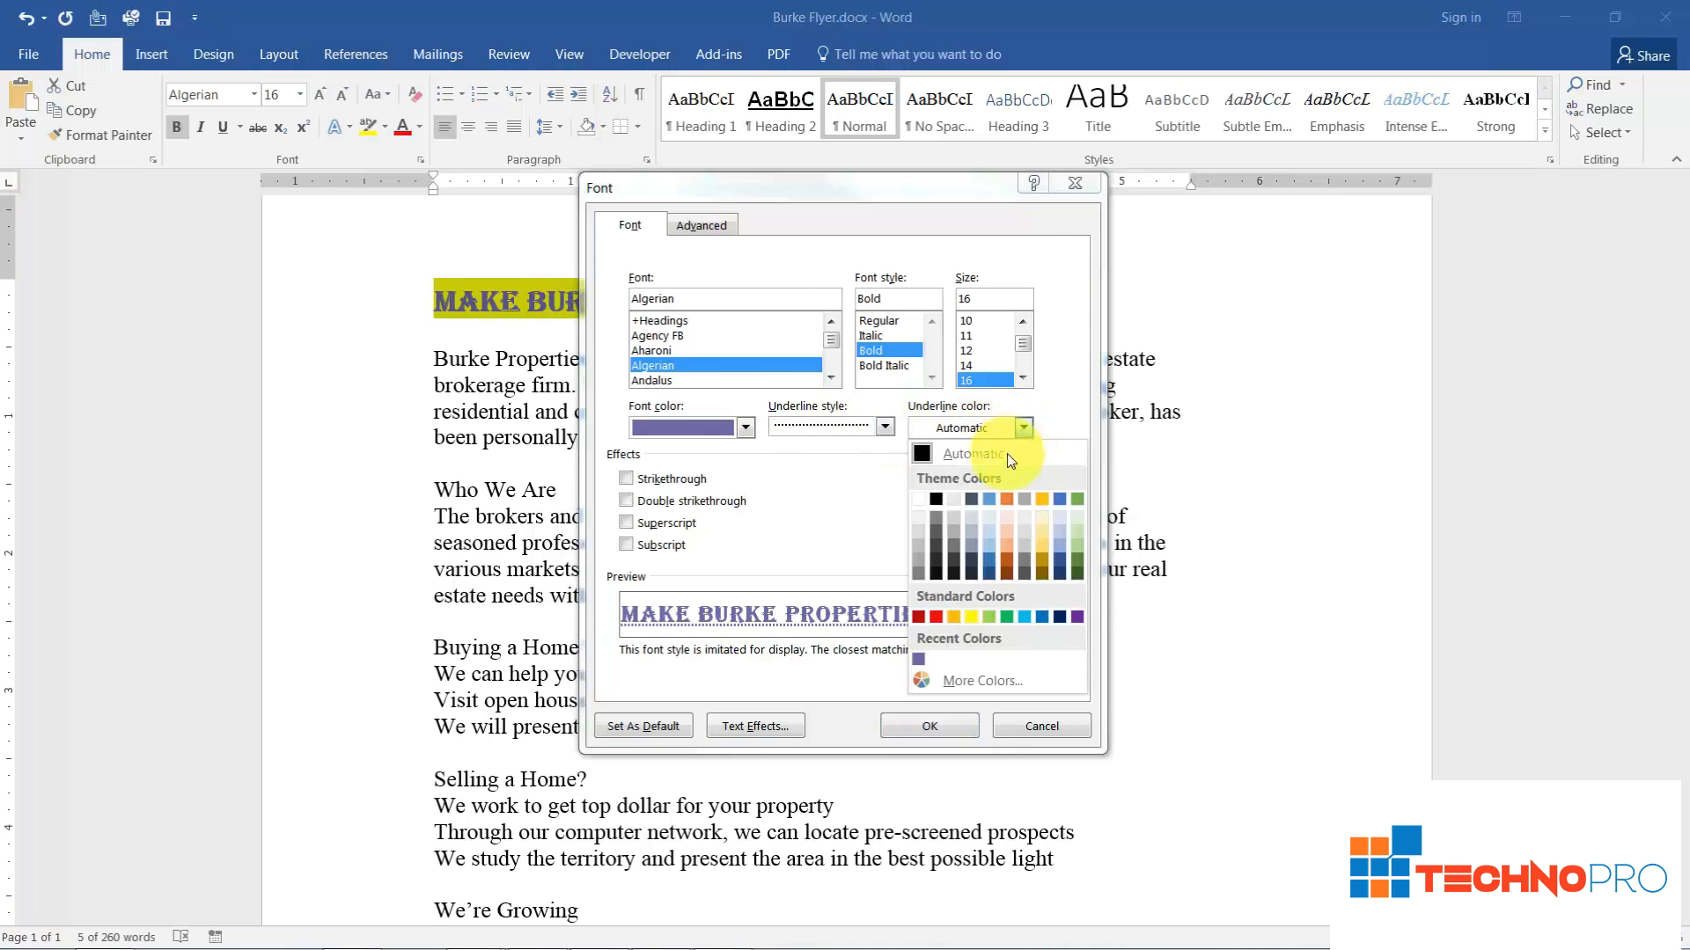
click(1039, 619)
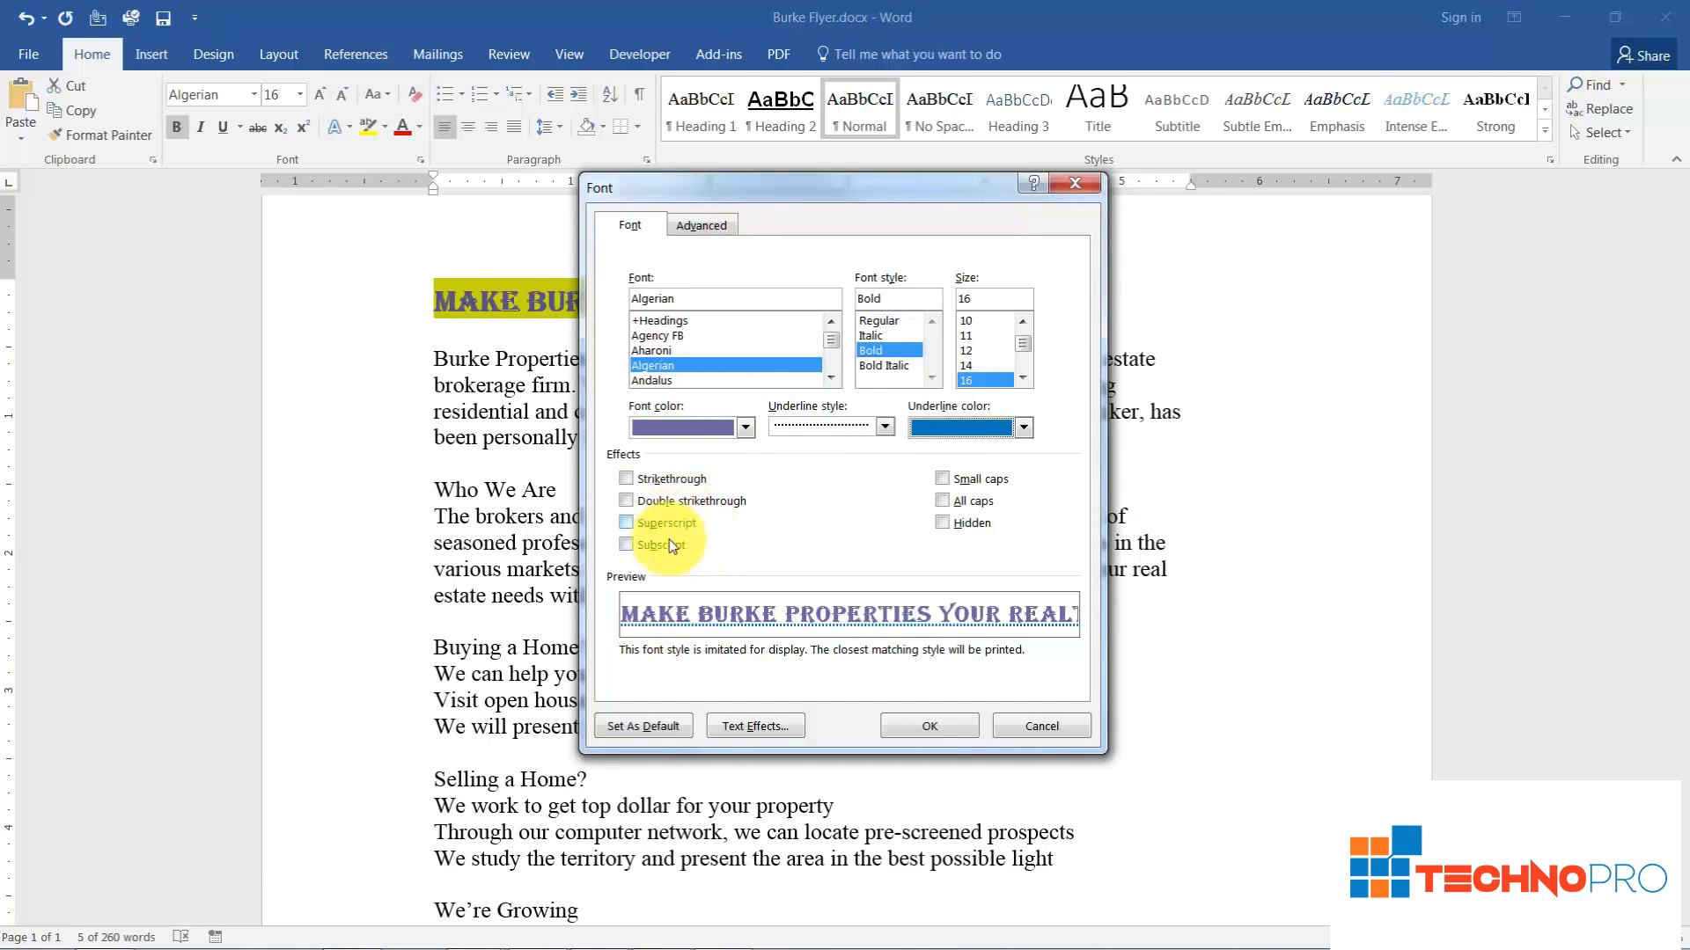
click(944, 524)
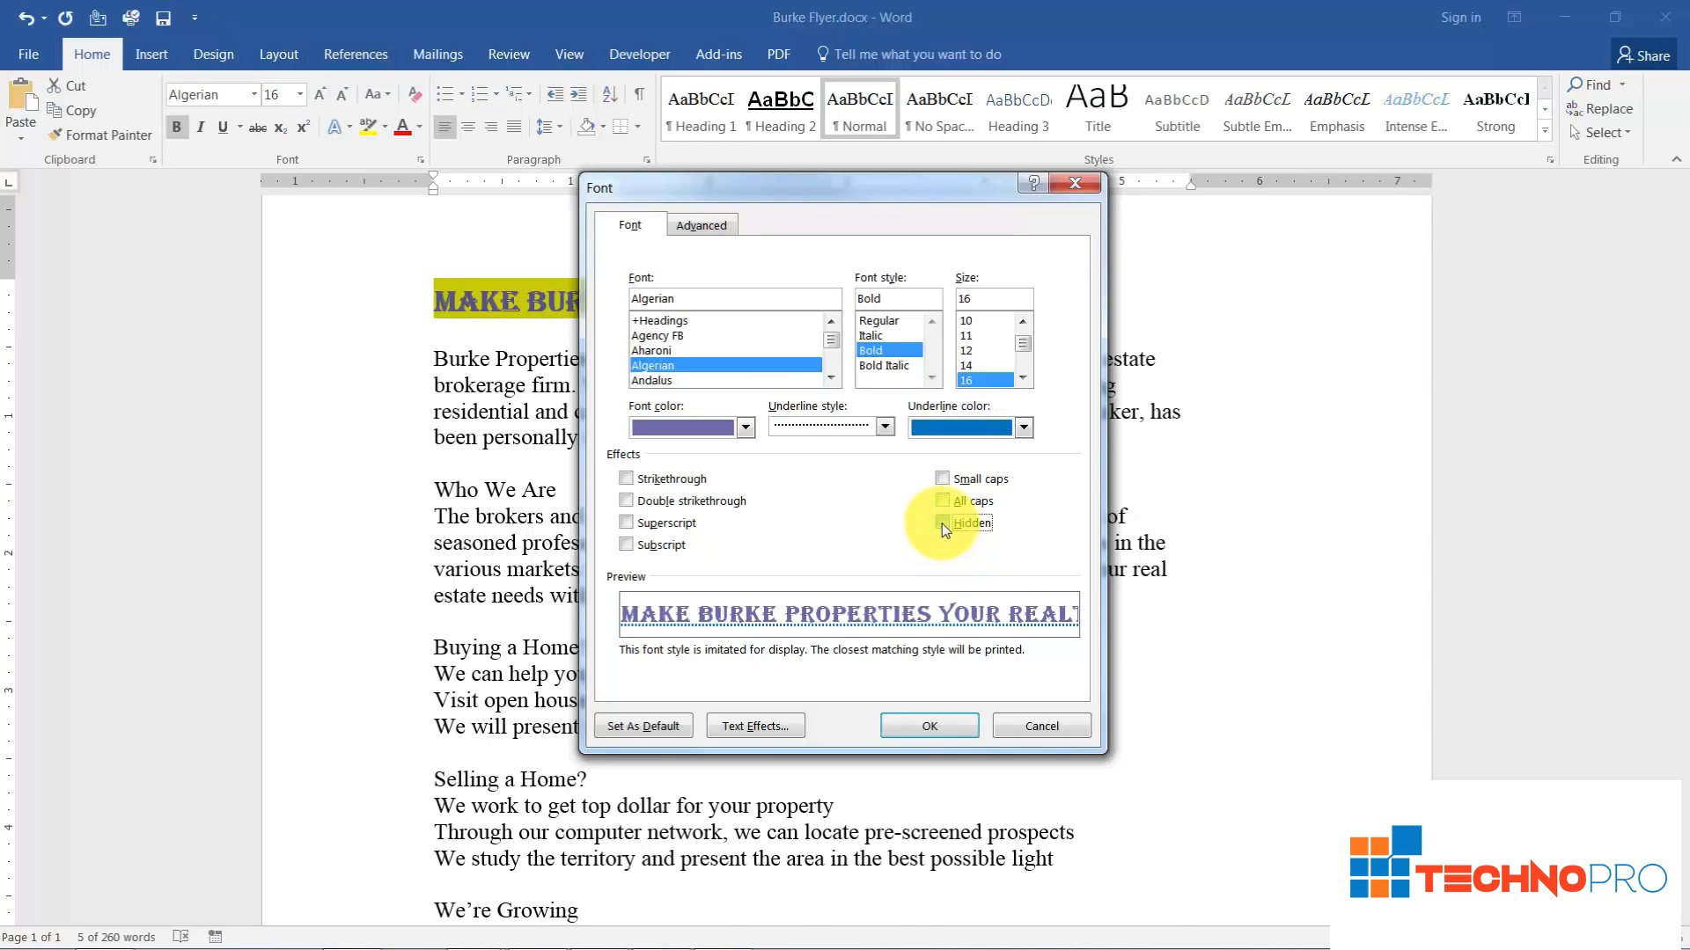
click(915, 724)
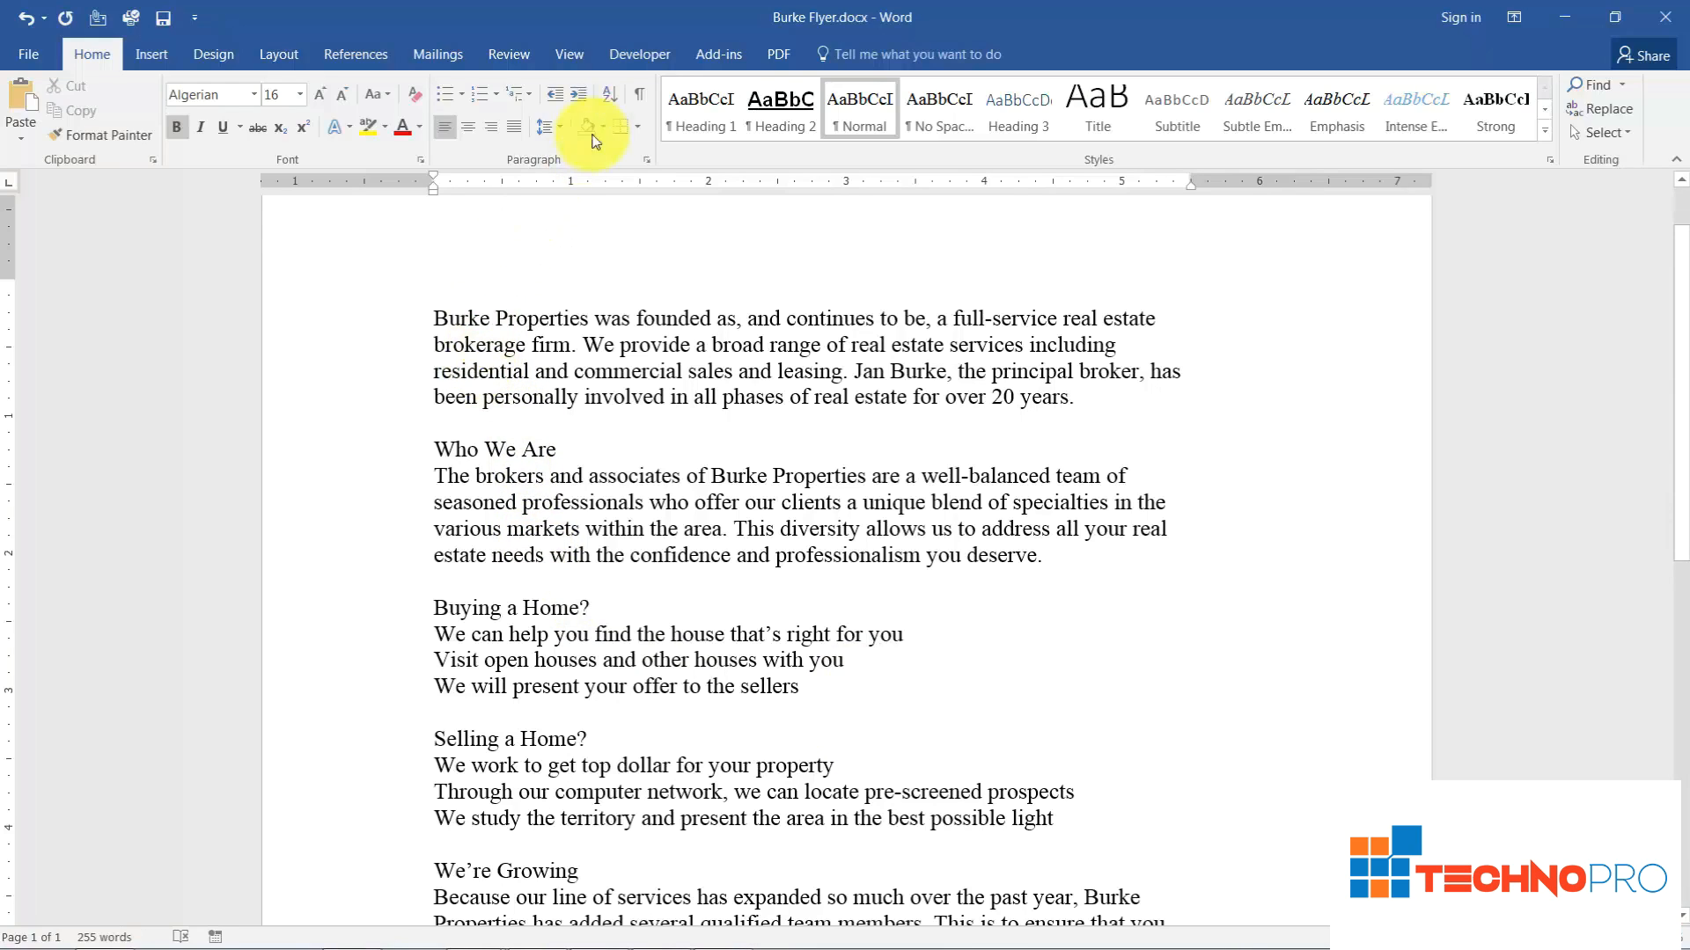
- Toggle the formatting marks on and off to check the hidden title, leaving them shown
click(641, 96)
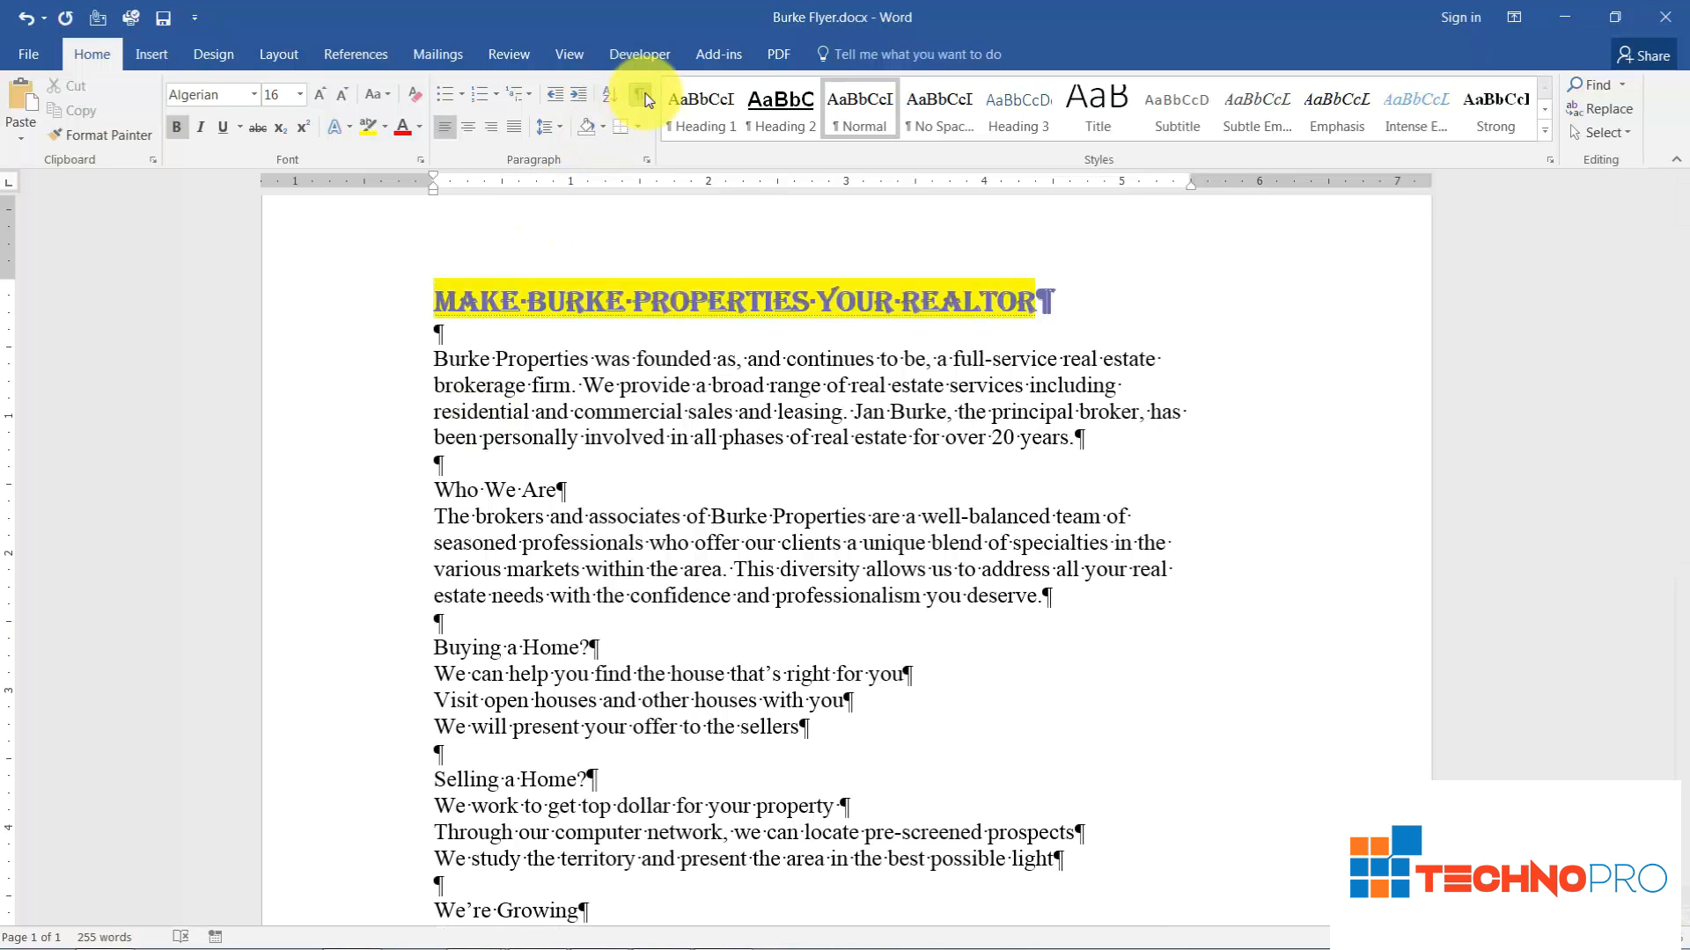
click(642, 102)
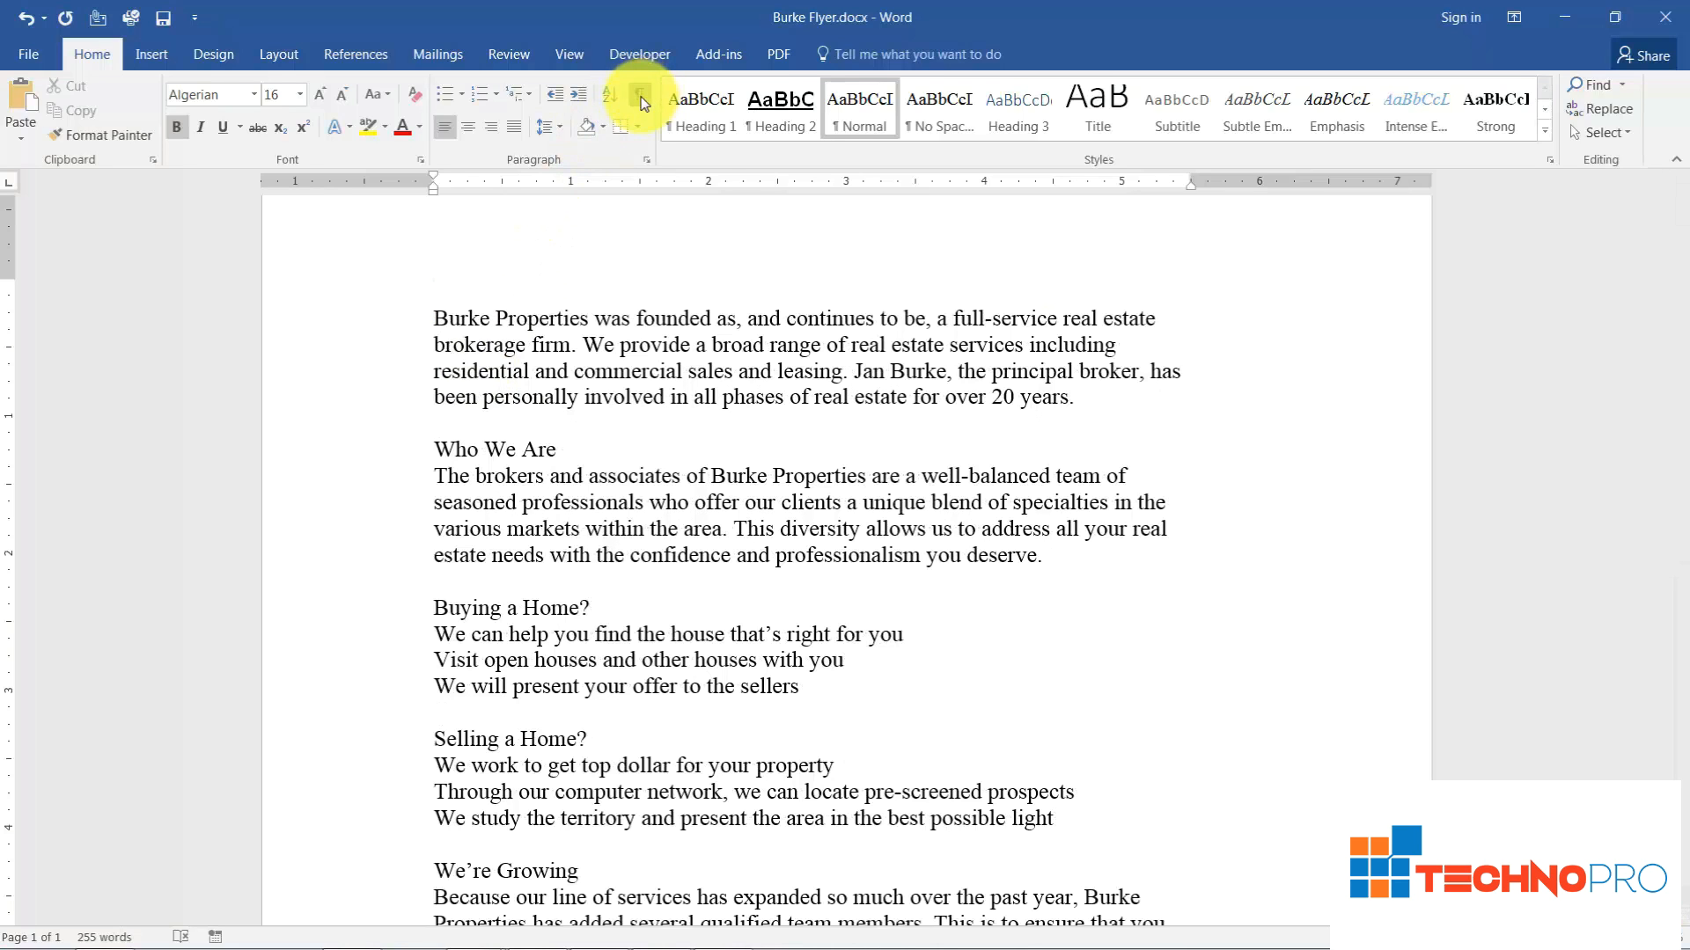
click(641, 102)
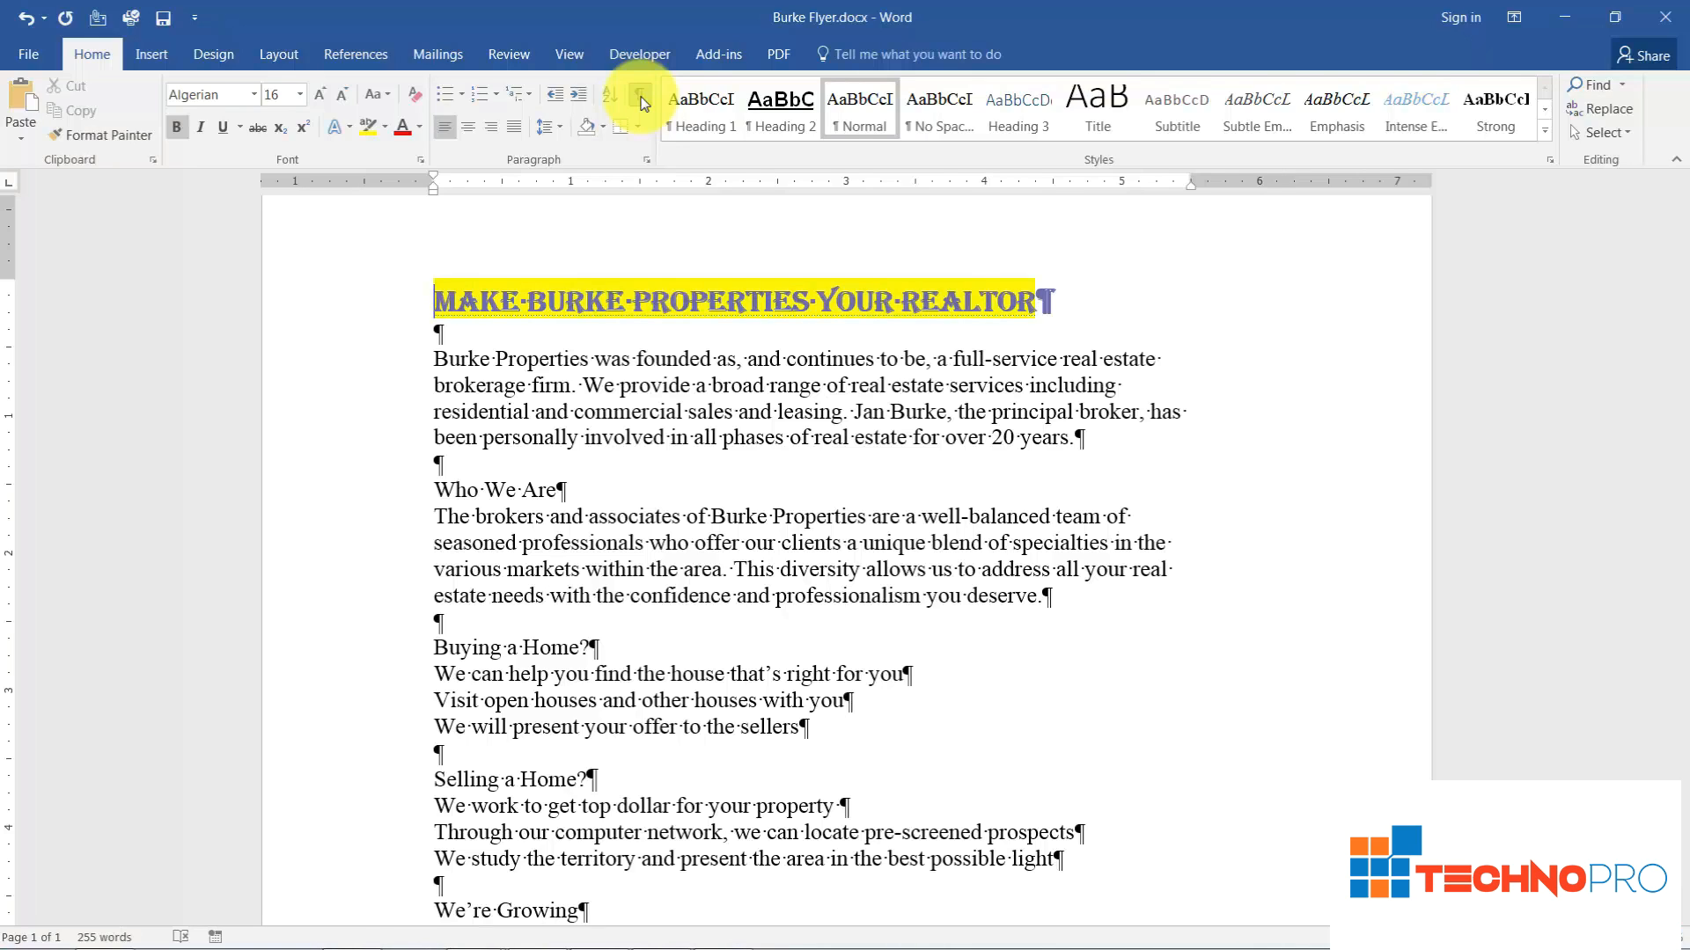
click(399, 304)
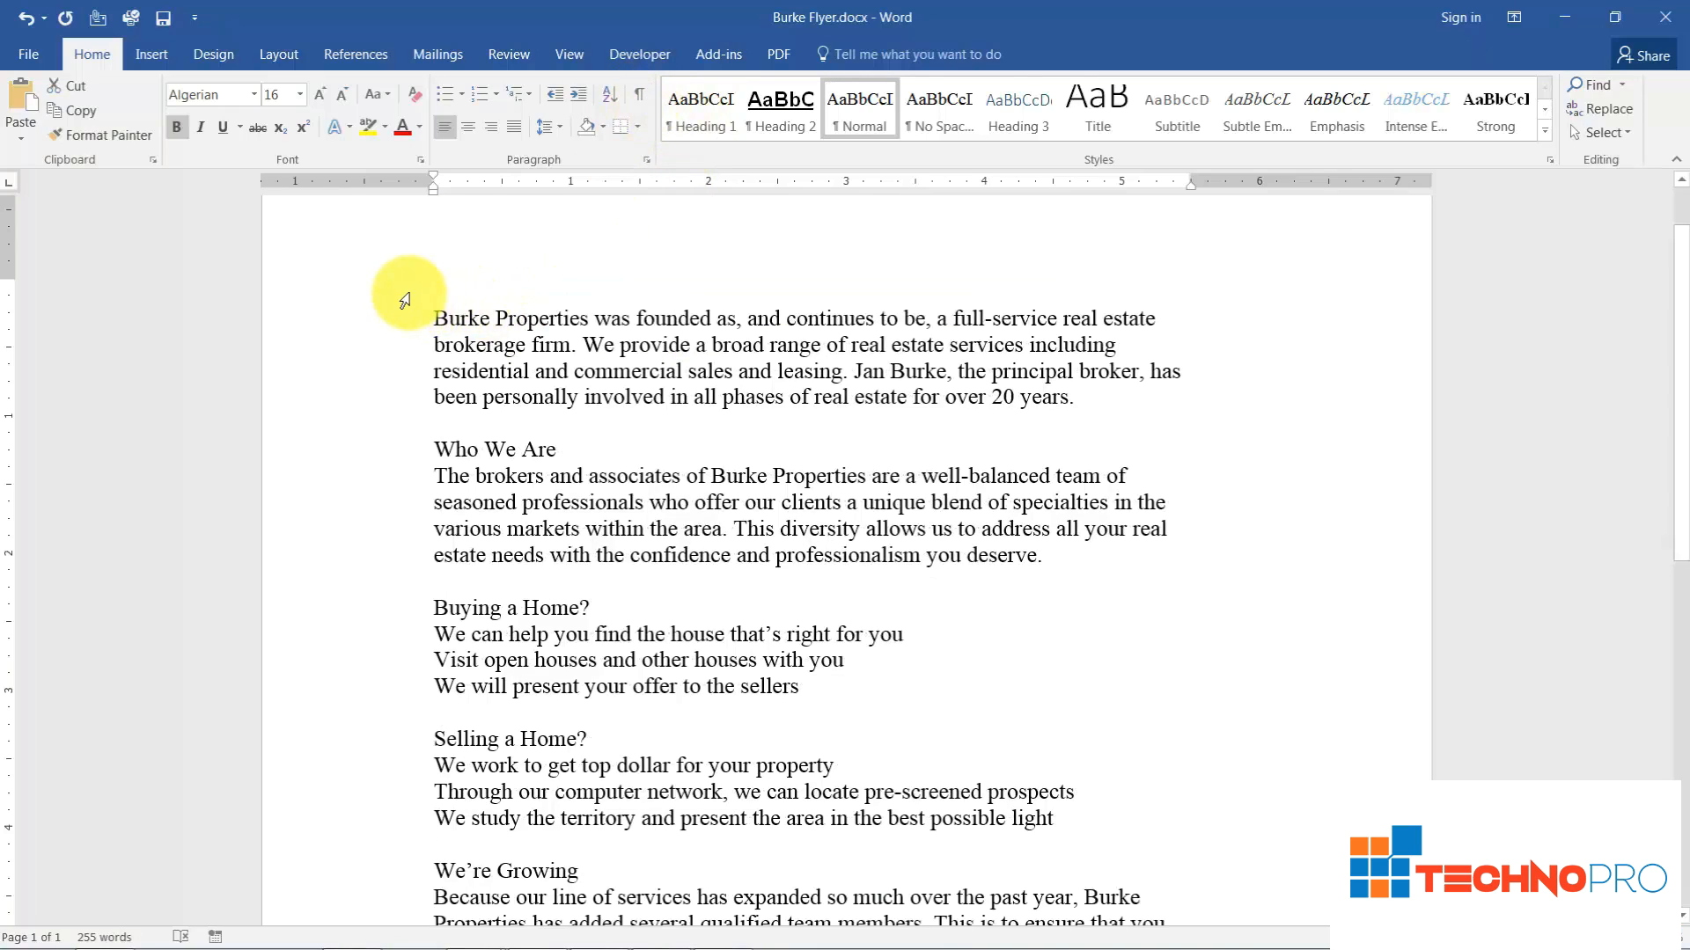
click(405, 301)
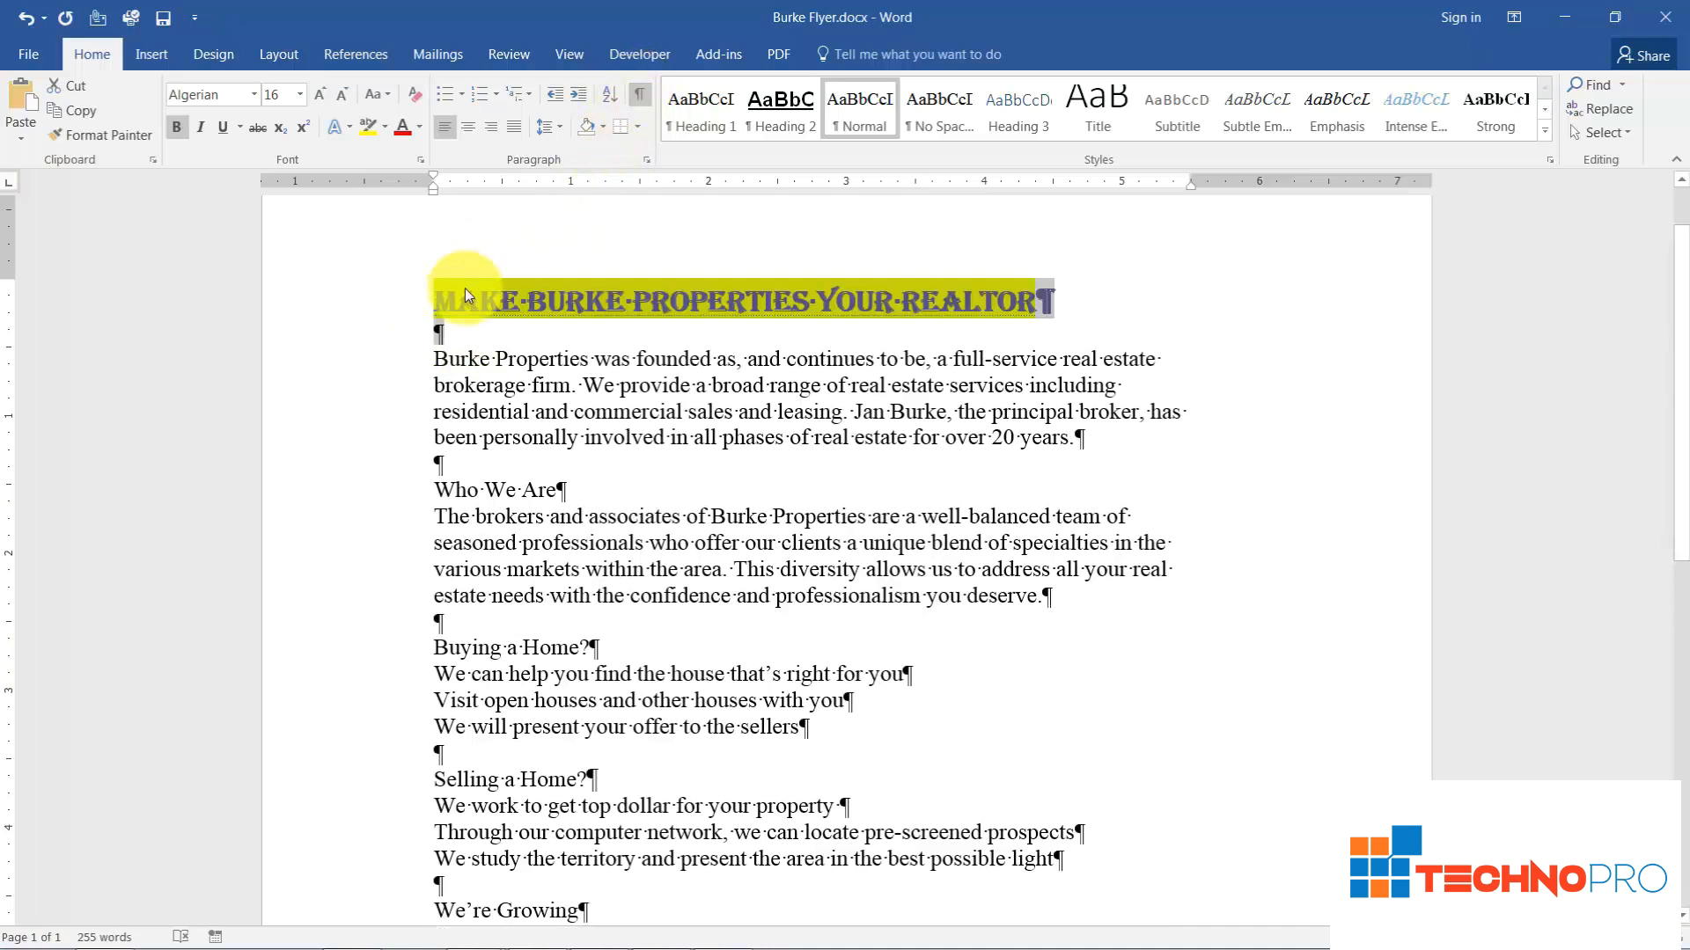
- Clear the title's Hidden effect and underline, with underline color white and style (none), and turn off the formatting marks
click(392, 302)
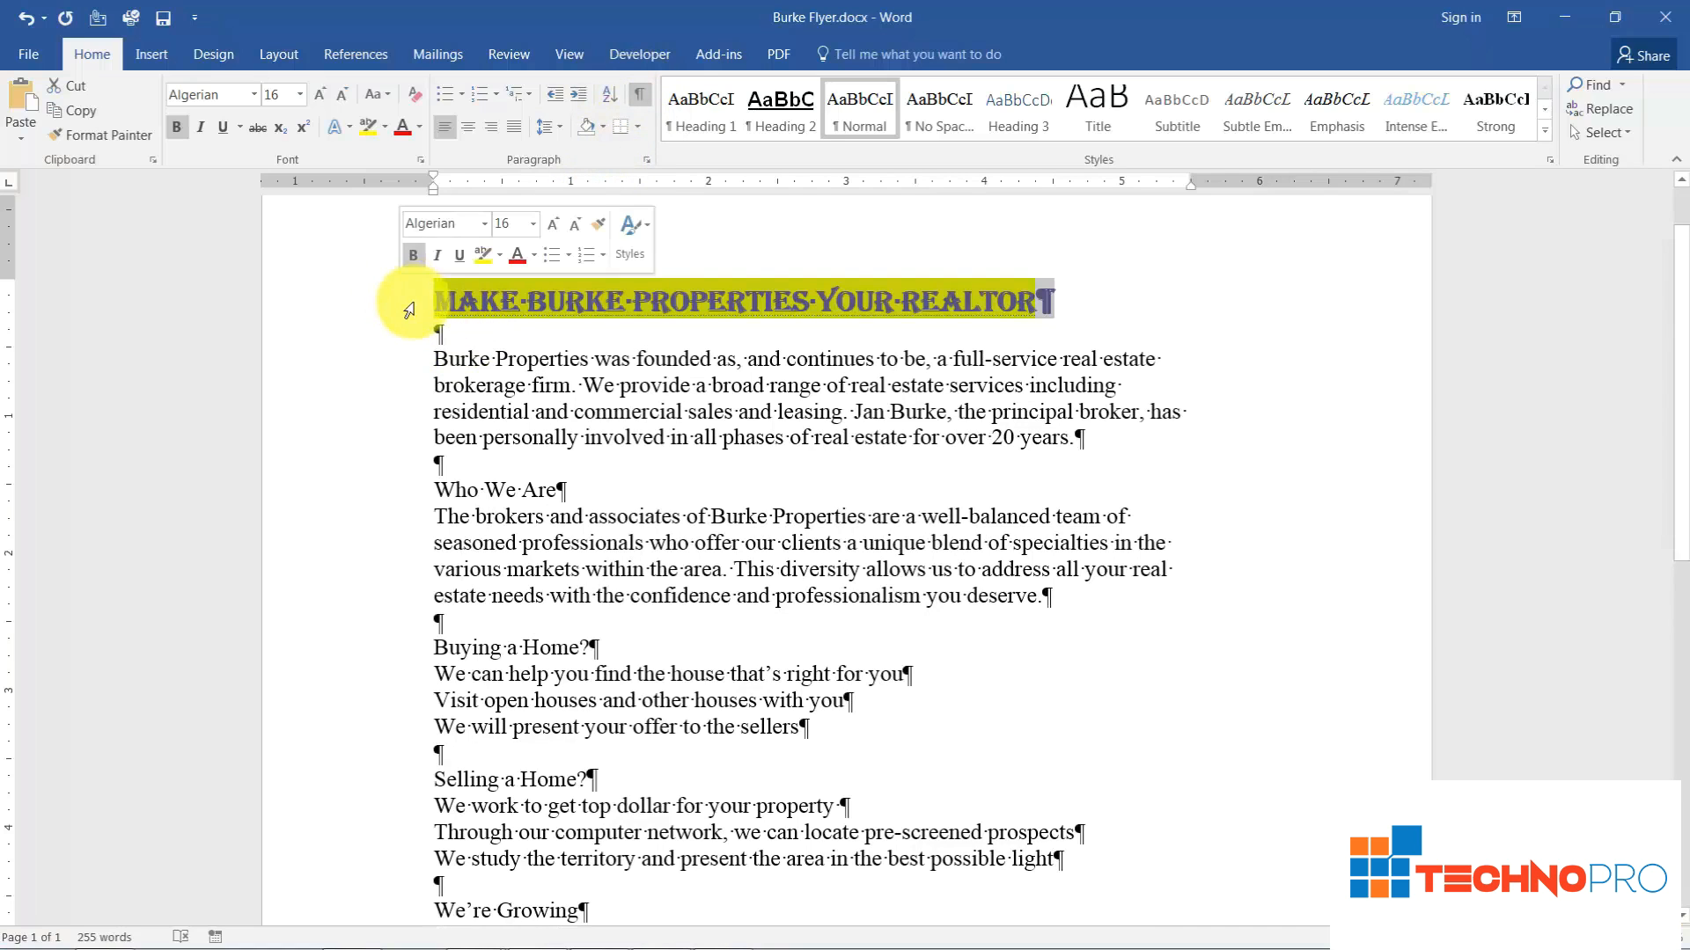
click(422, 160)
click(943, 523)
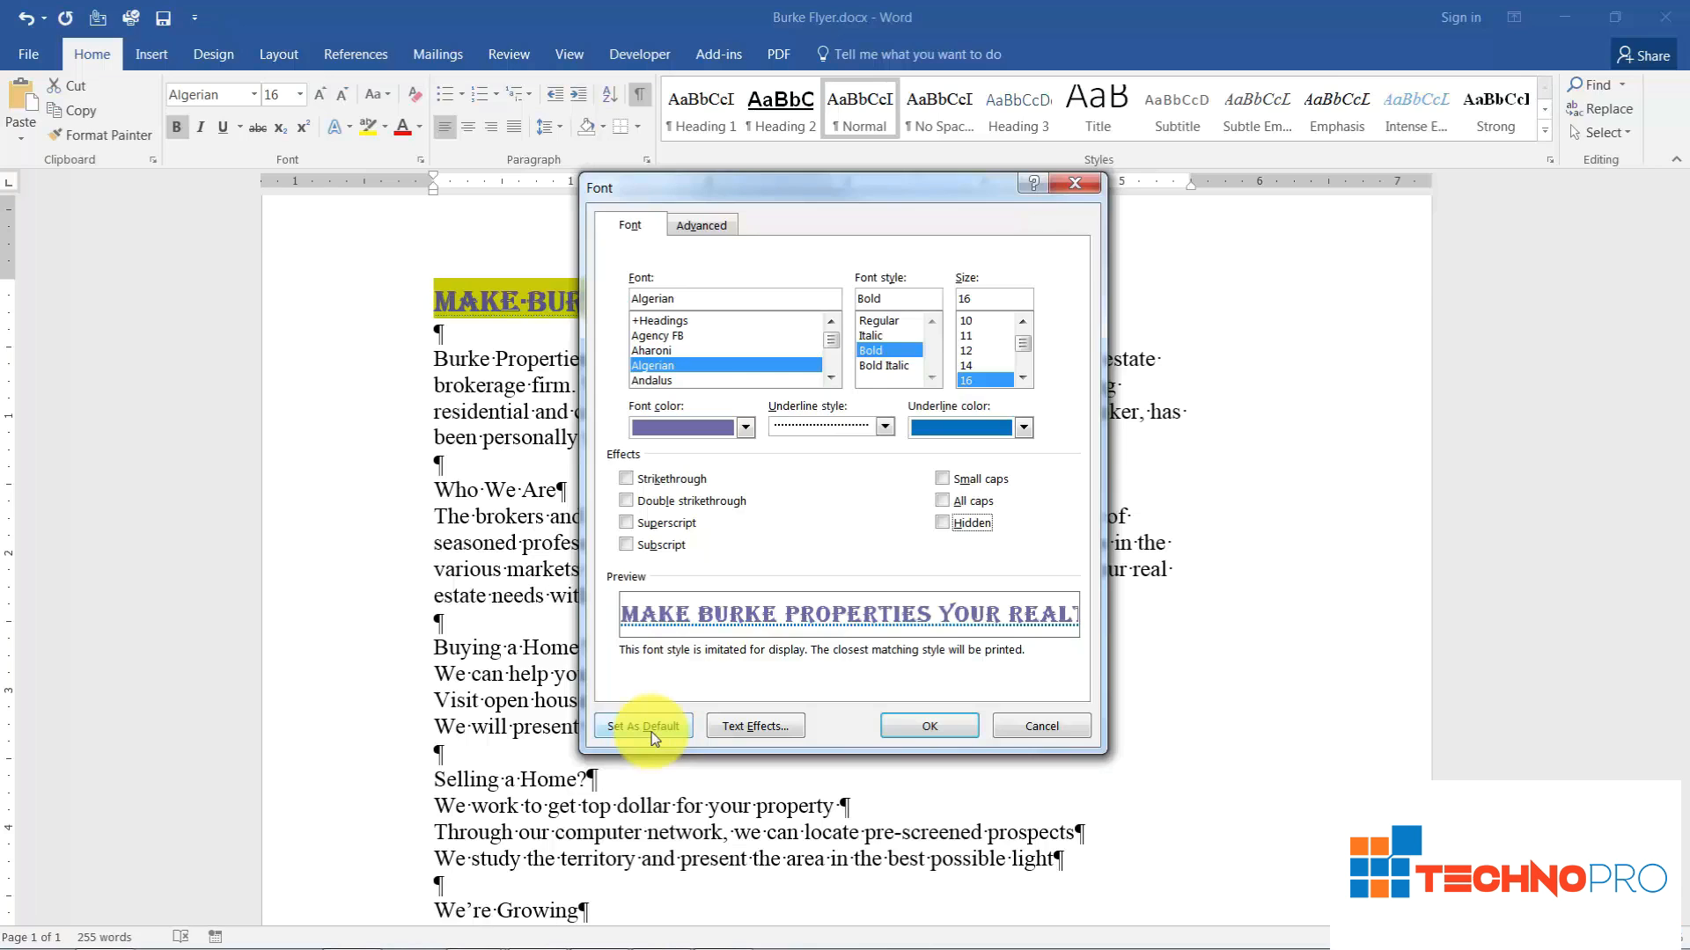
click(1021, 429)
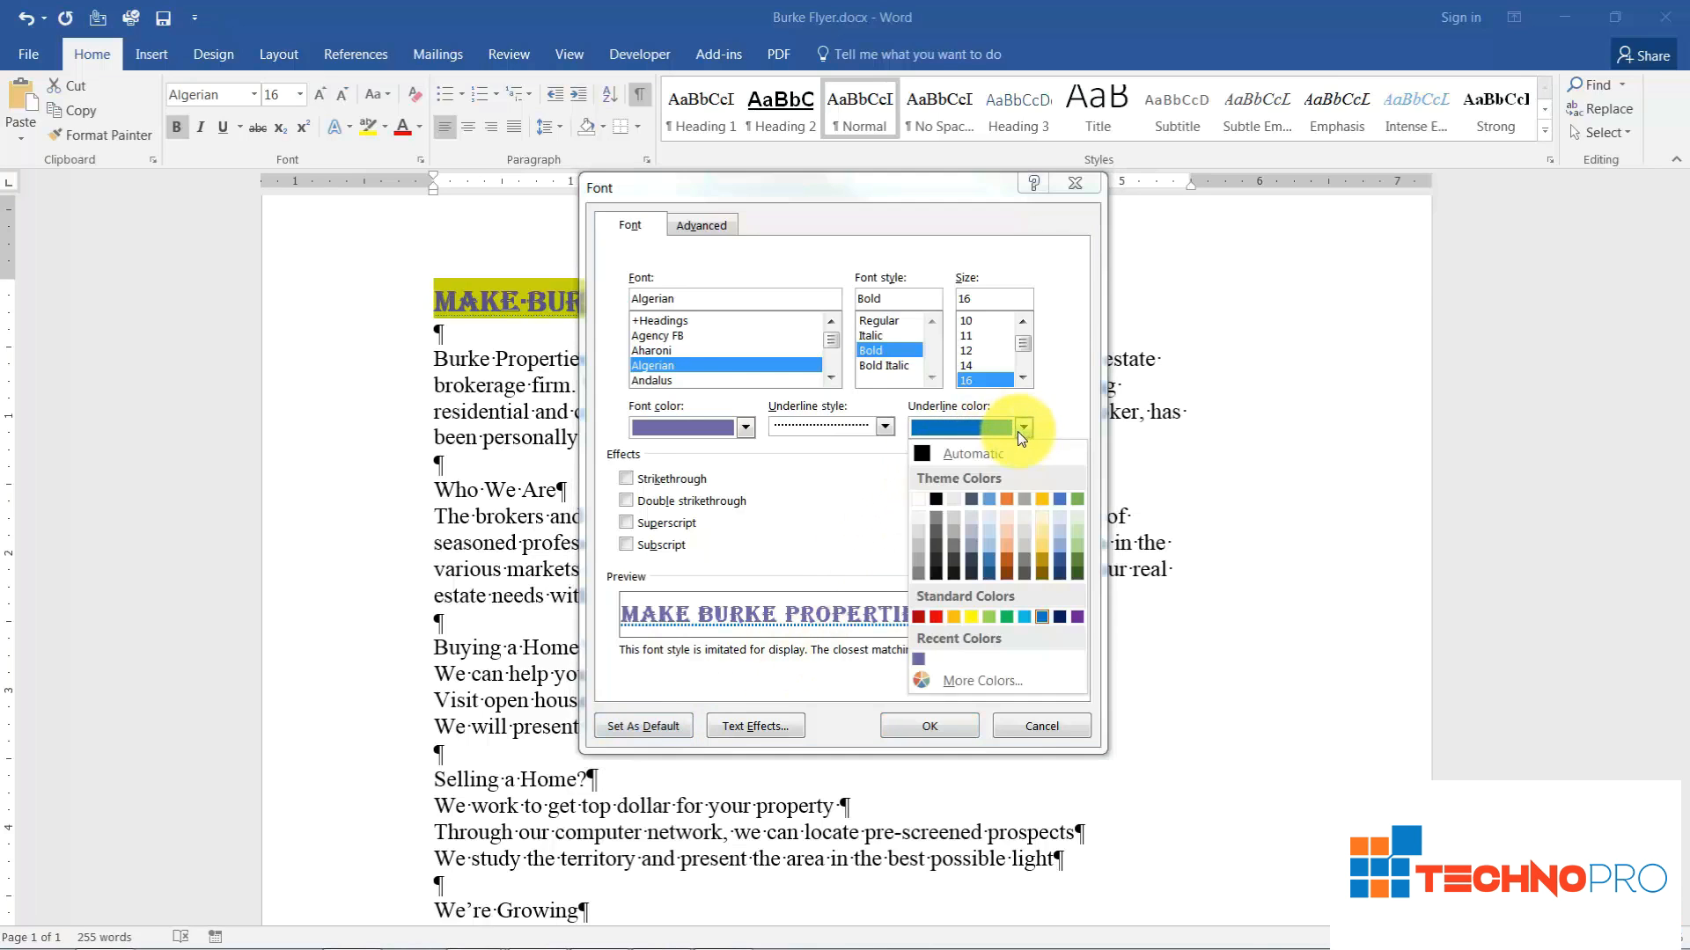
click(924, 502)
click(883, 427)
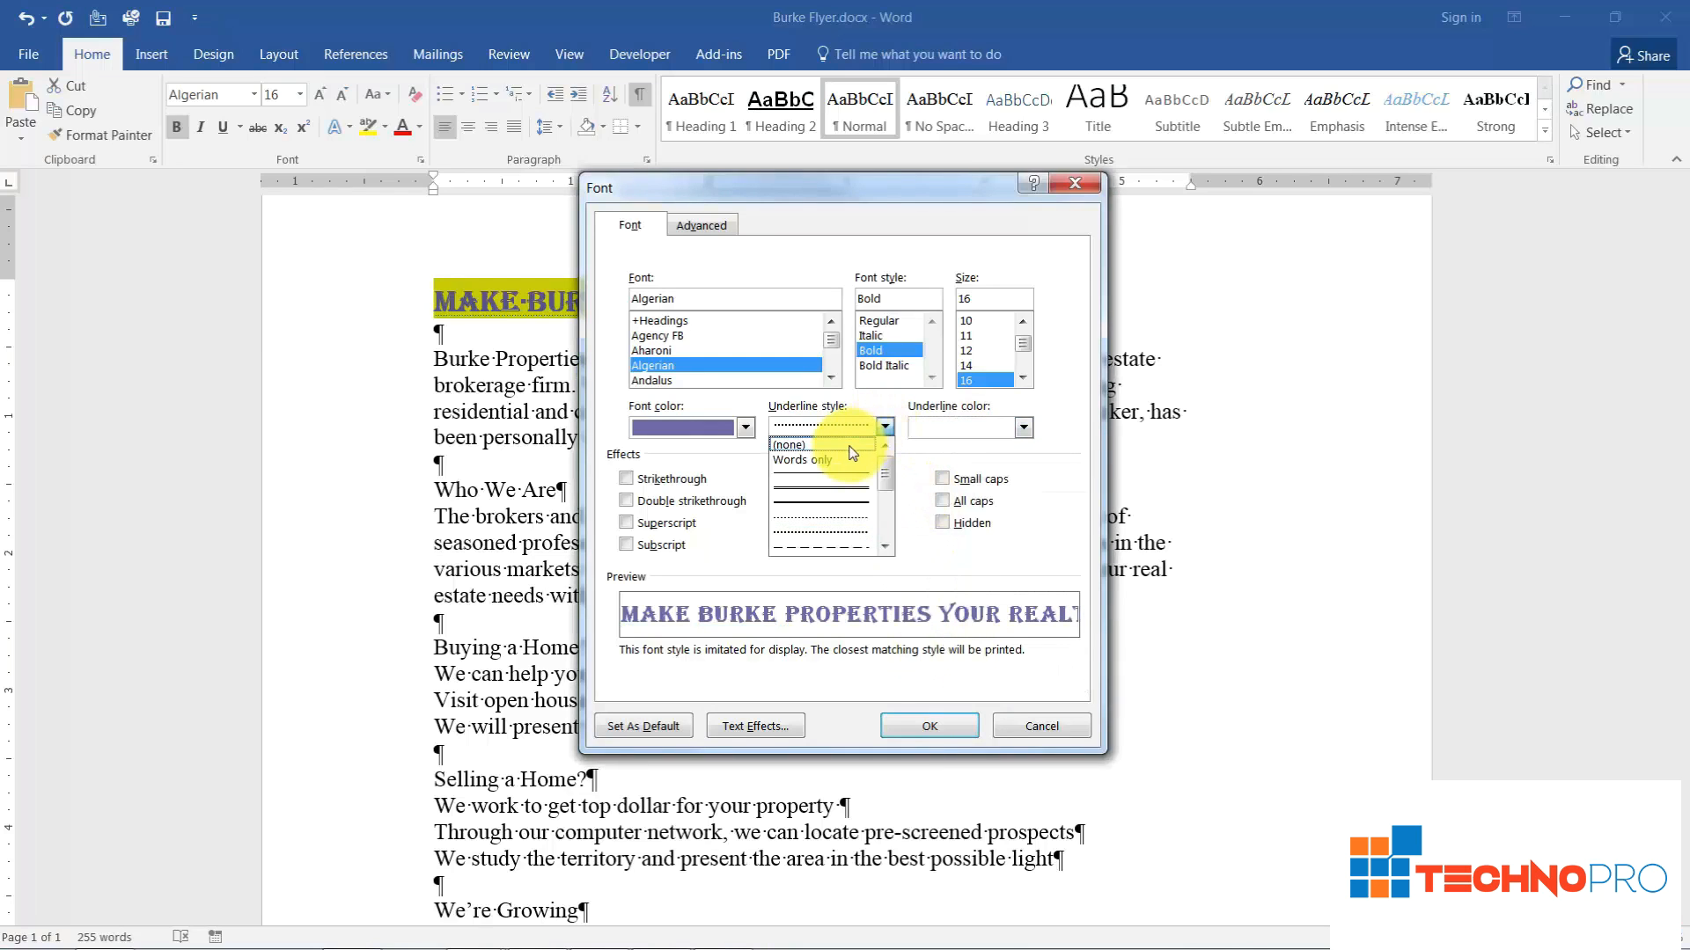
click(871, 440)
click(916, 728)
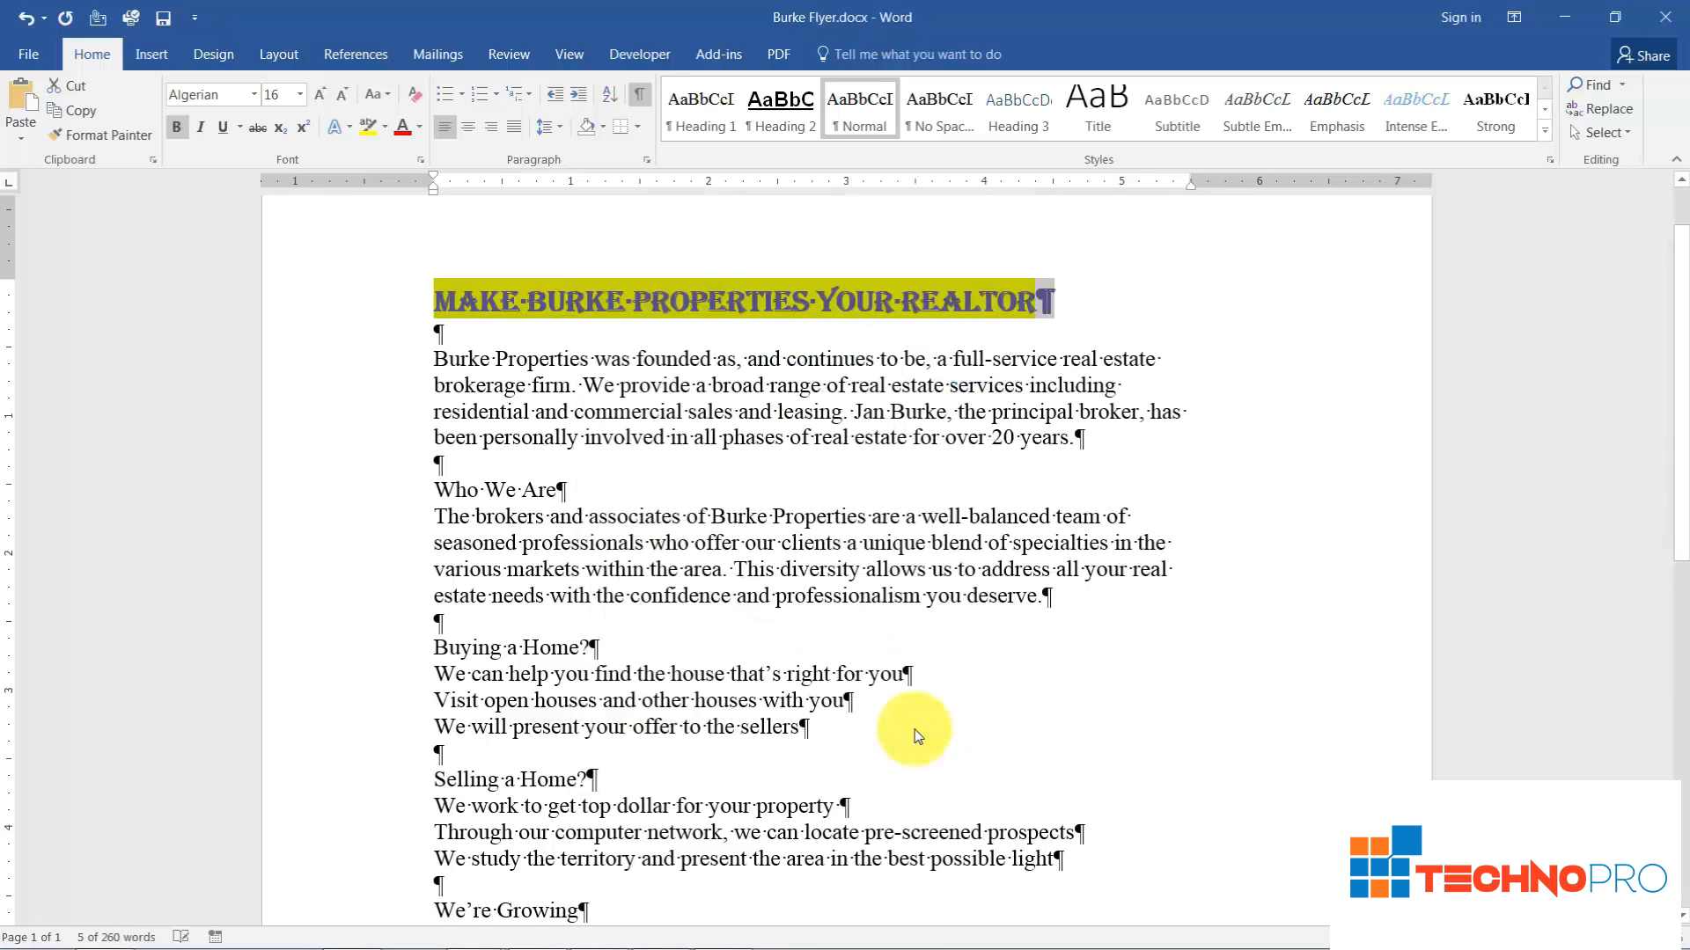
click(639, 94)
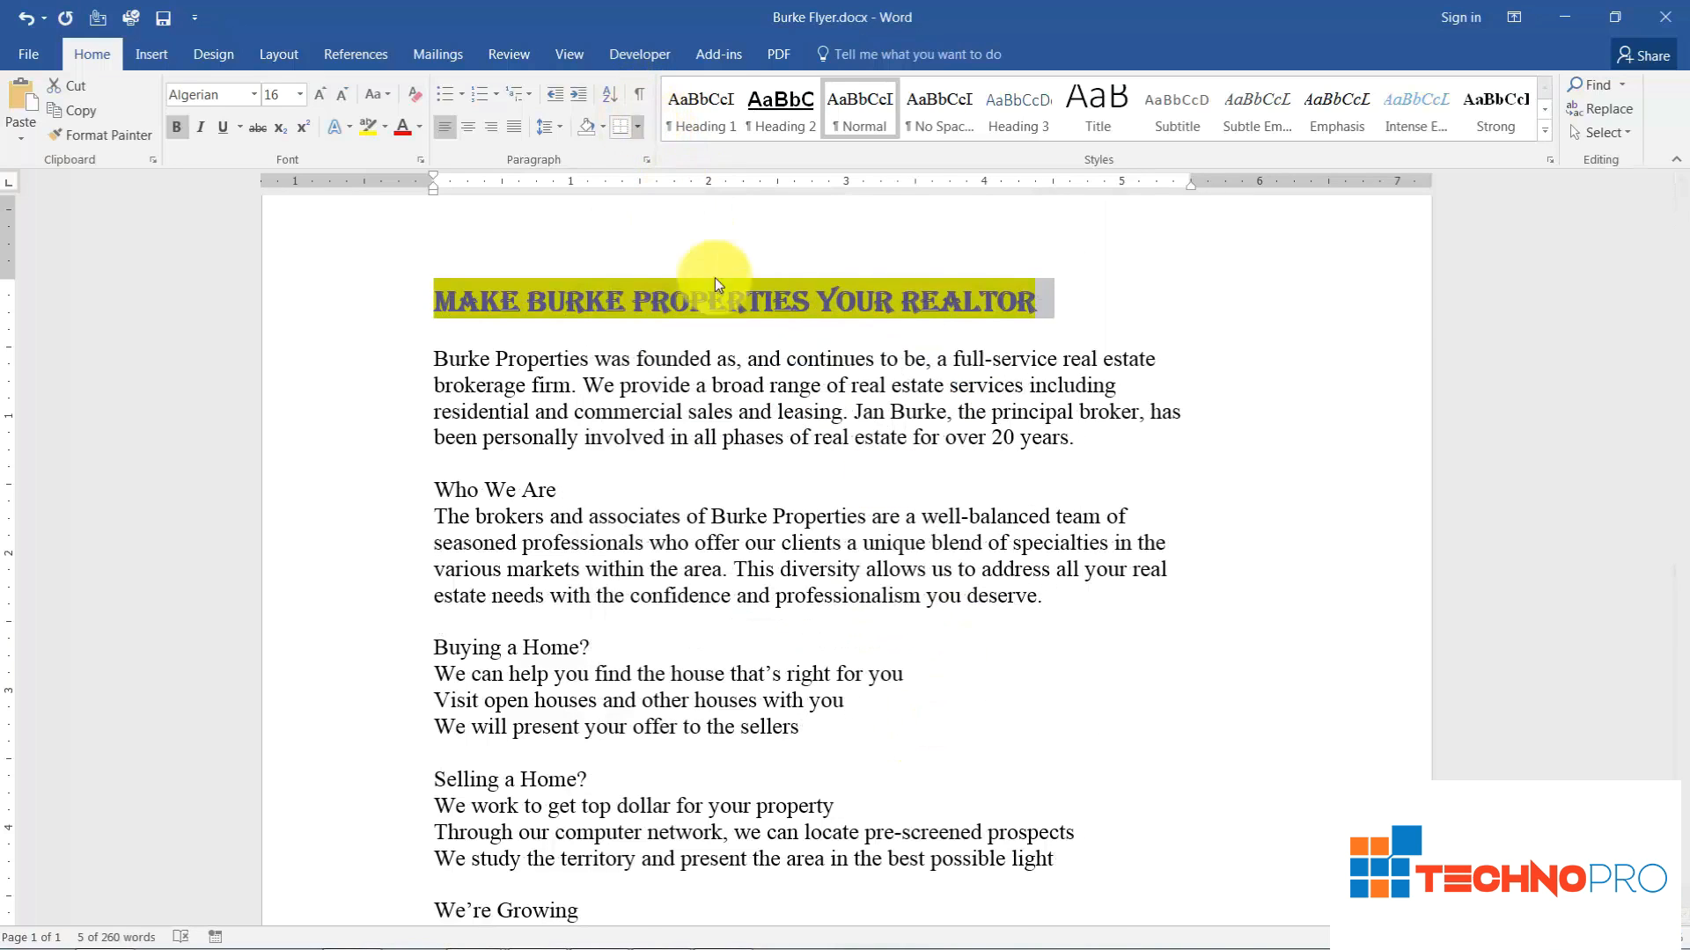
click(1090, 310)
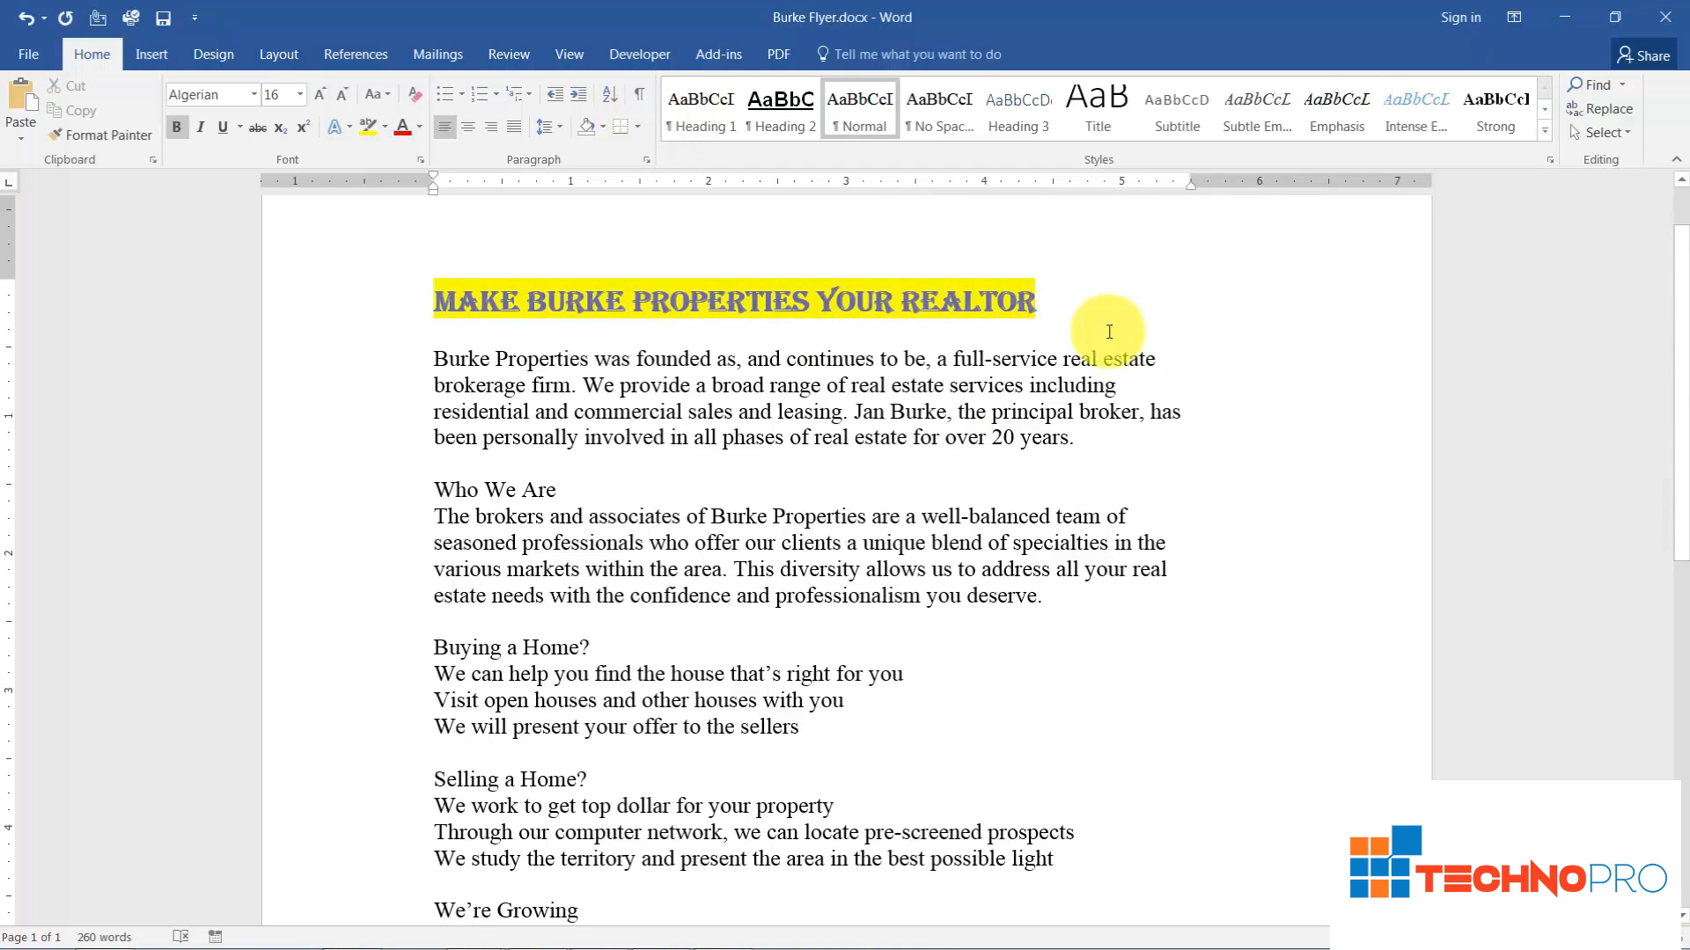
- Remove the highlight from the title by setting it to No Color
click(393, 302)
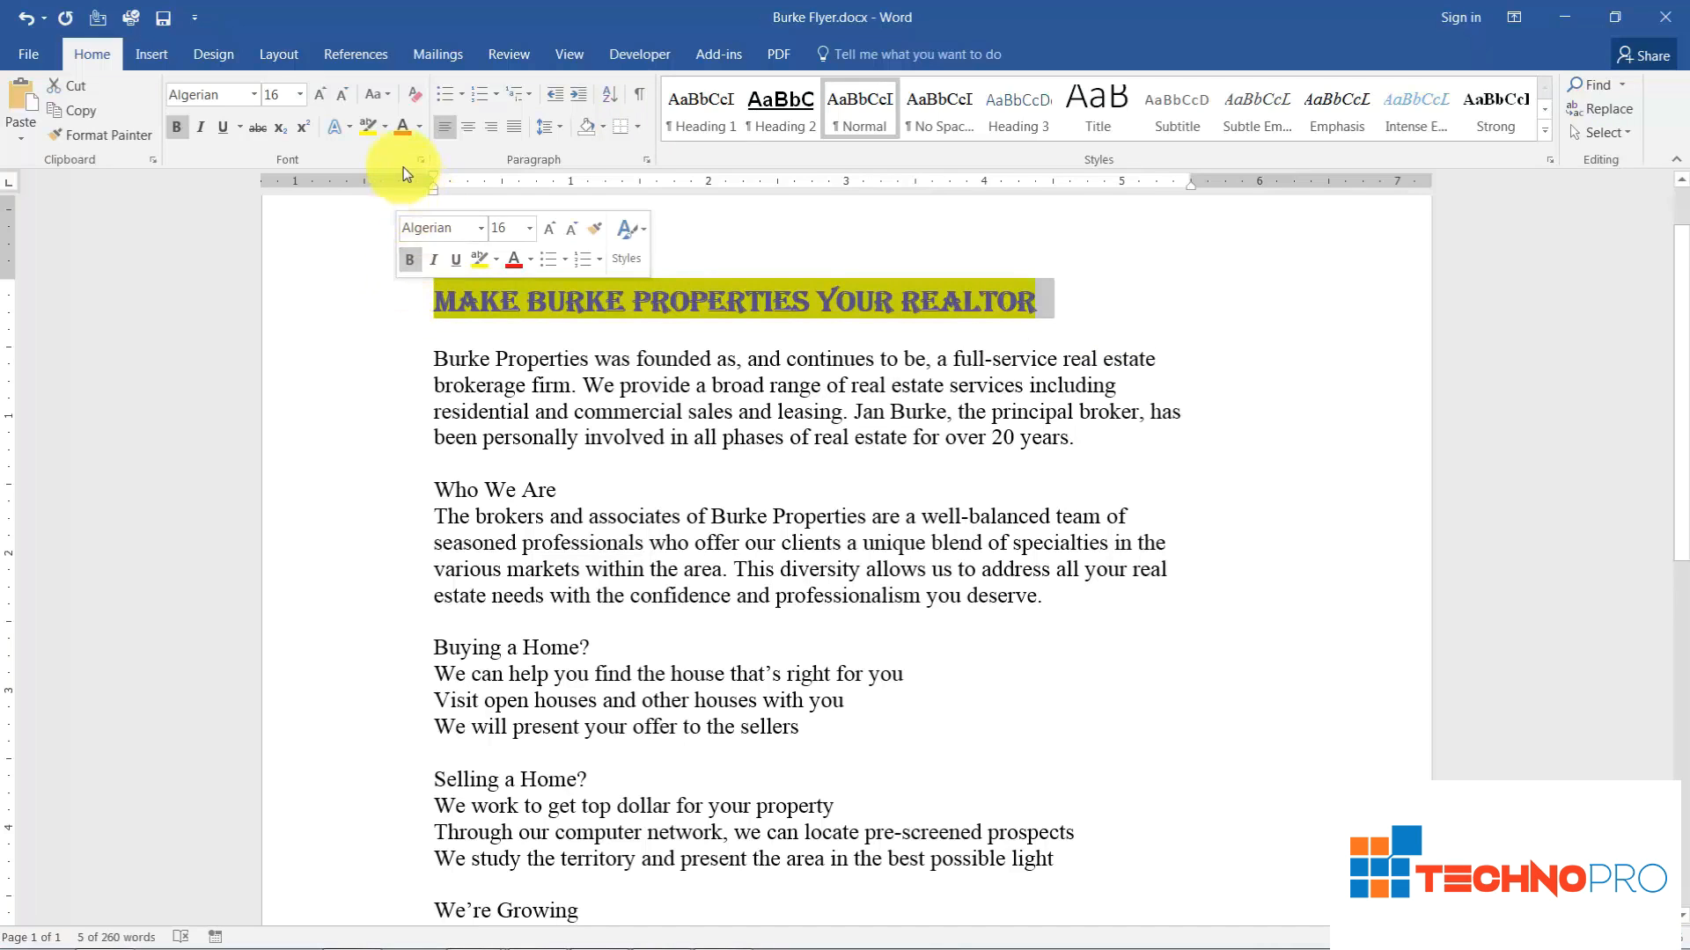
click(385, 128)
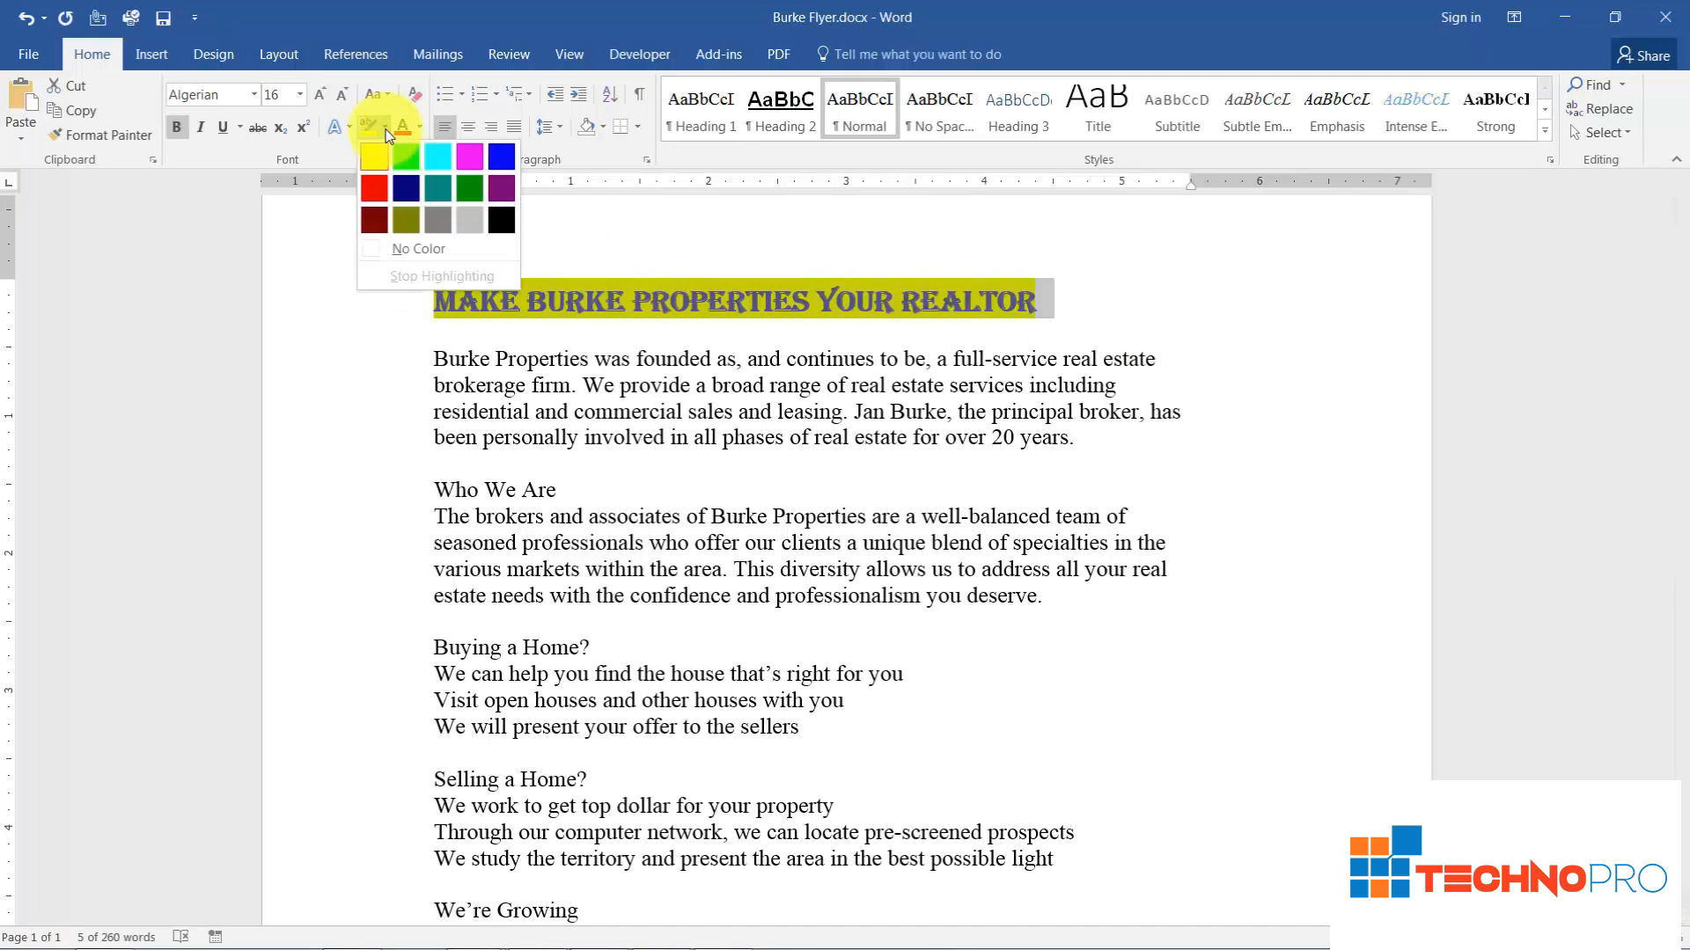
click(405, 250)
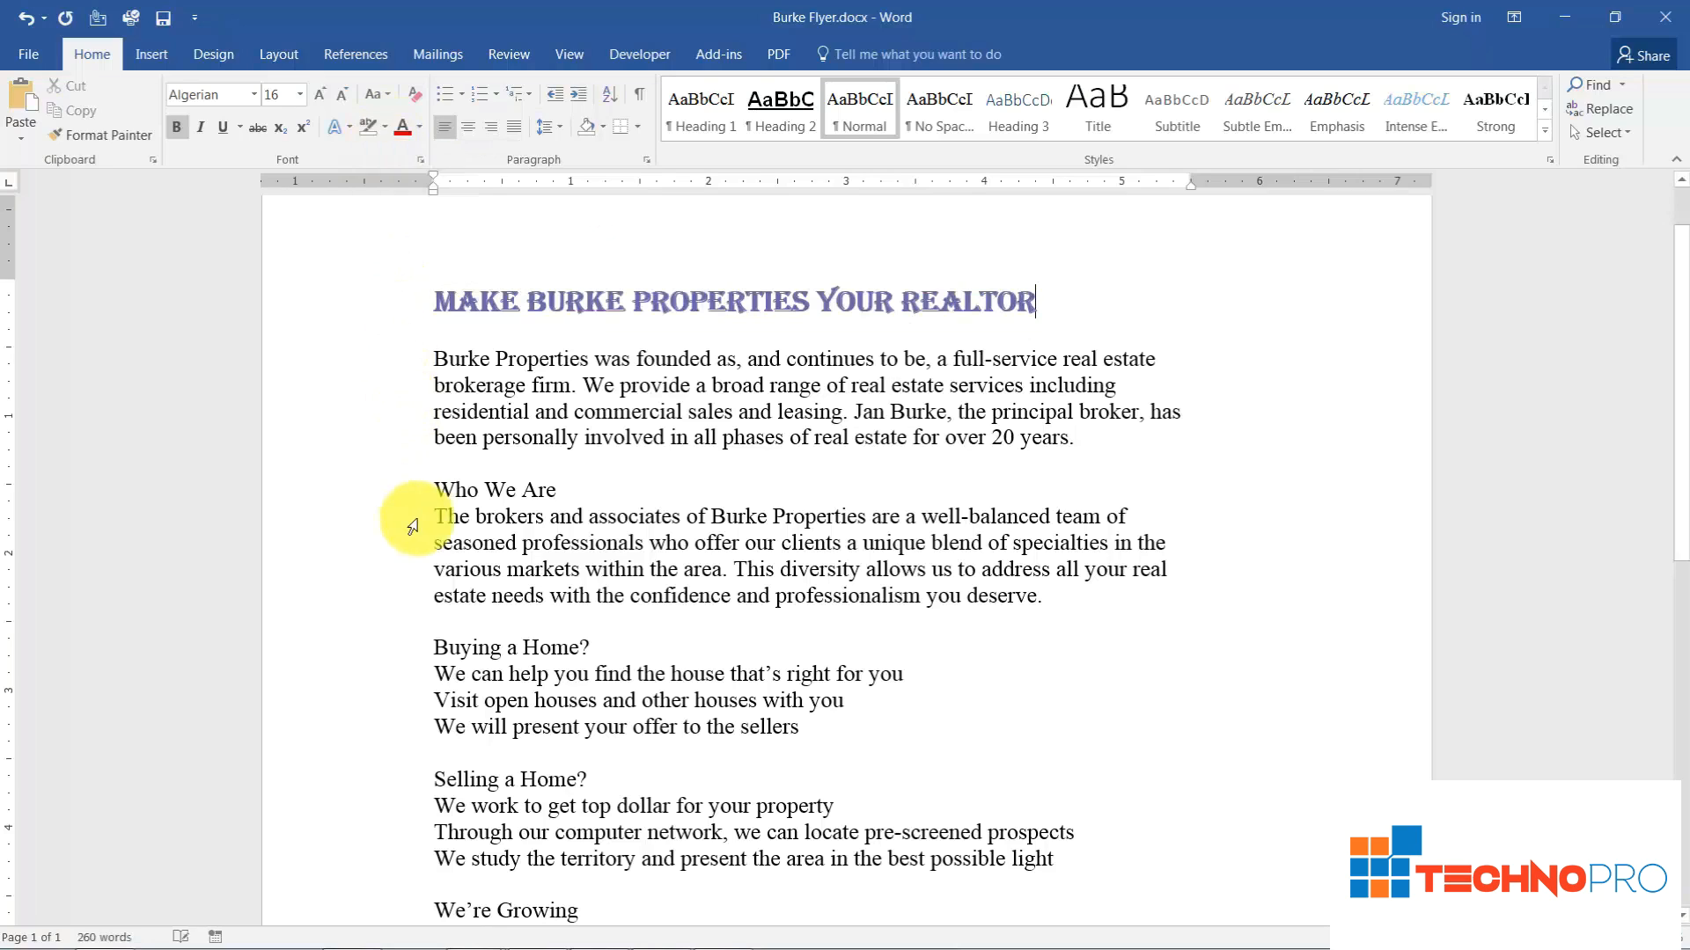